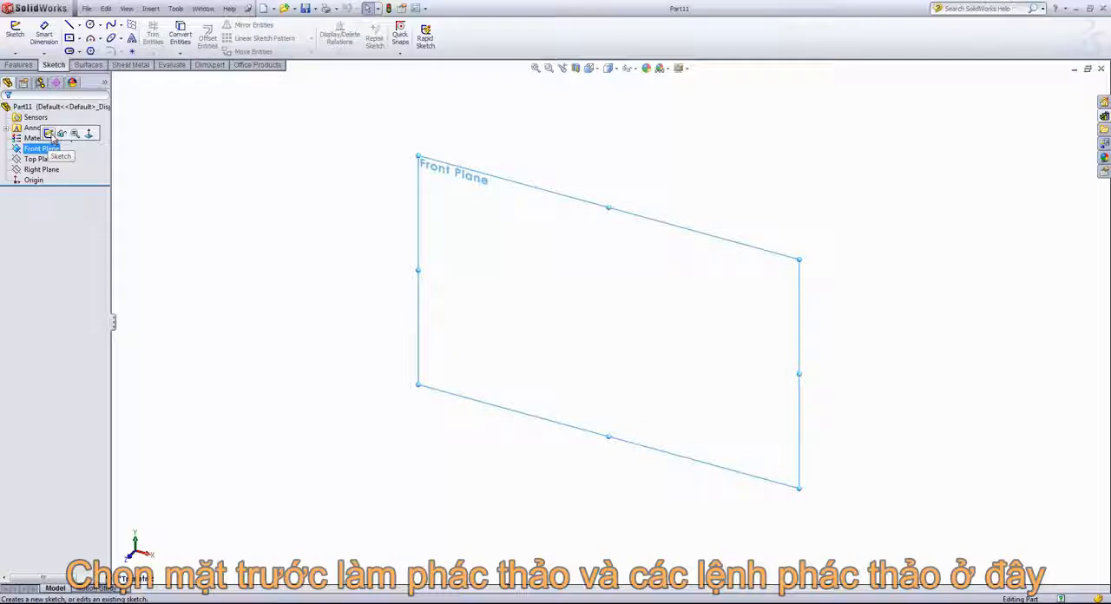
Step: Start a sketch on the Front Plane and draw a vertical line to the left of the origin
{"action": "left_click", "coordinate": [49, 134]}
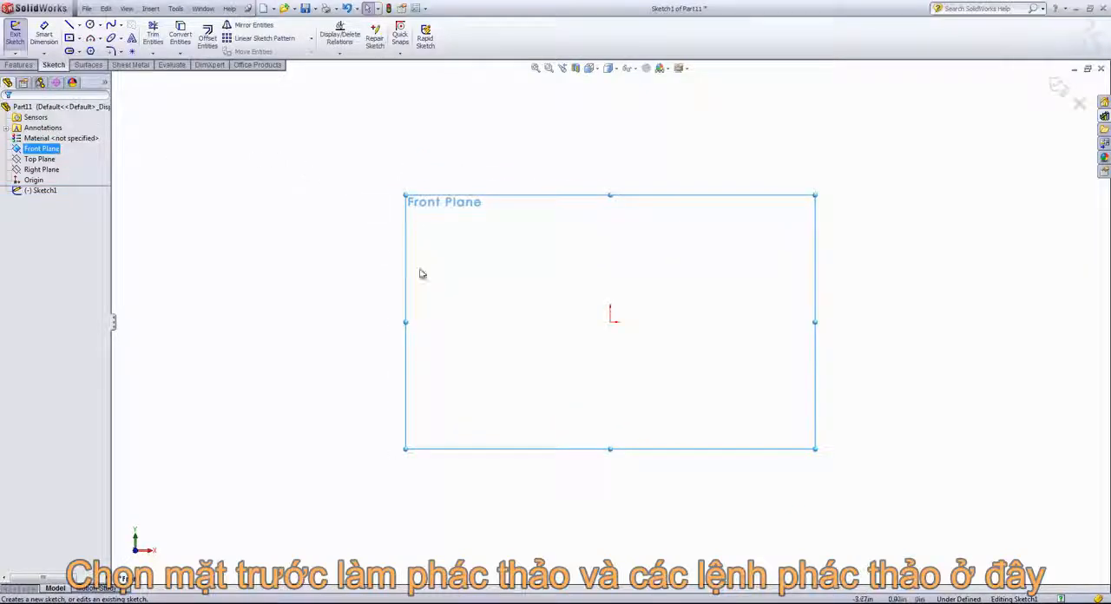
{"action": "left_click", "coordinate": [70, 25]}
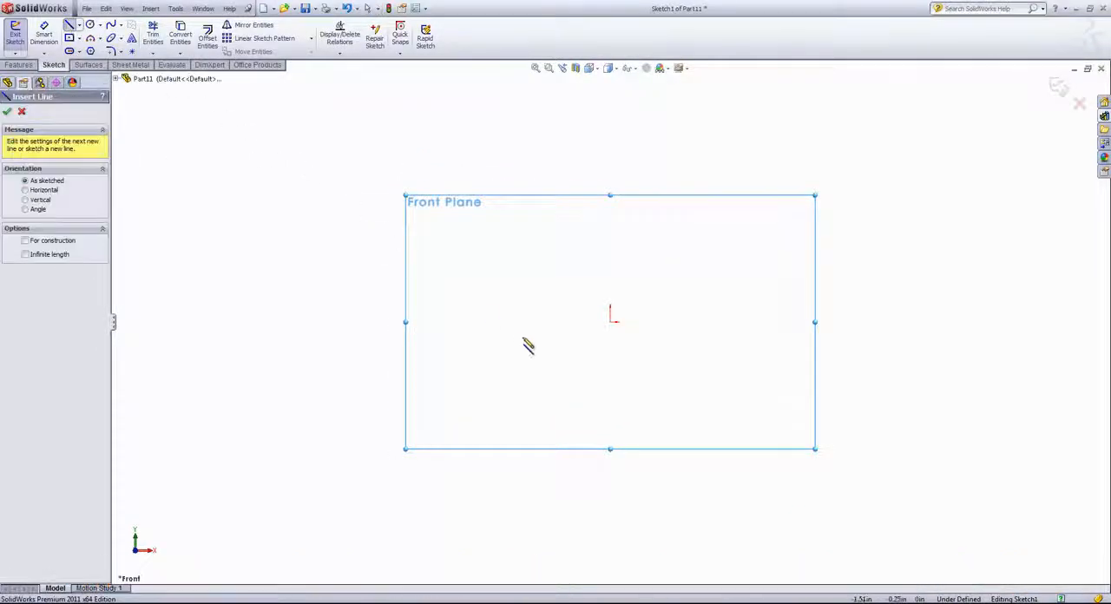
{"action": "left_click", "coordinate": [480, 208]}
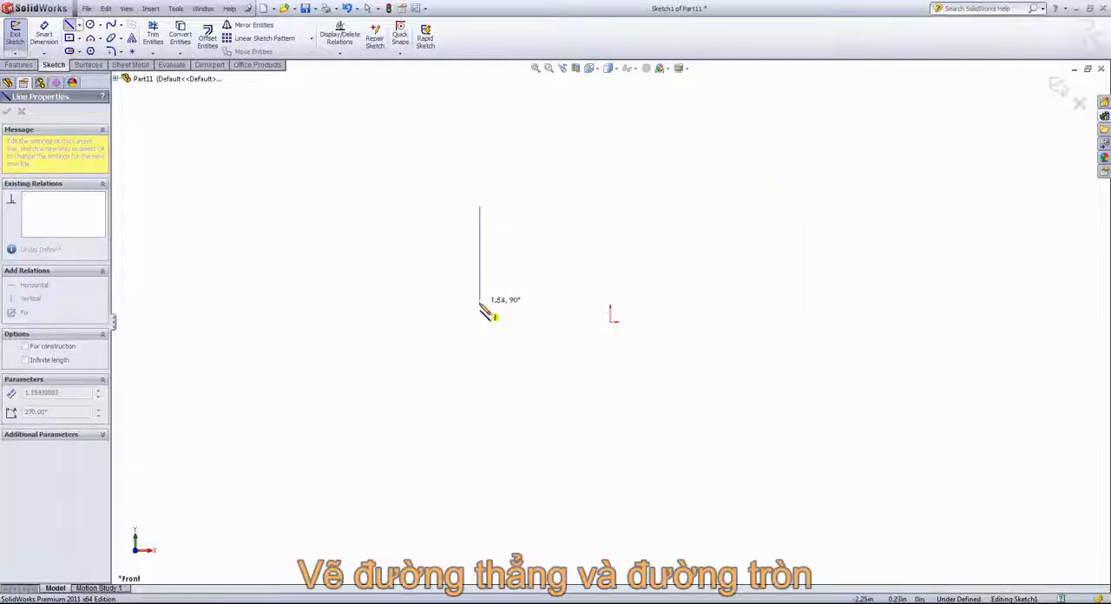
{"action": "left_click", "coordinate": [480, 321]}
{"action": "right_click", "coordinate": [507, 255]}
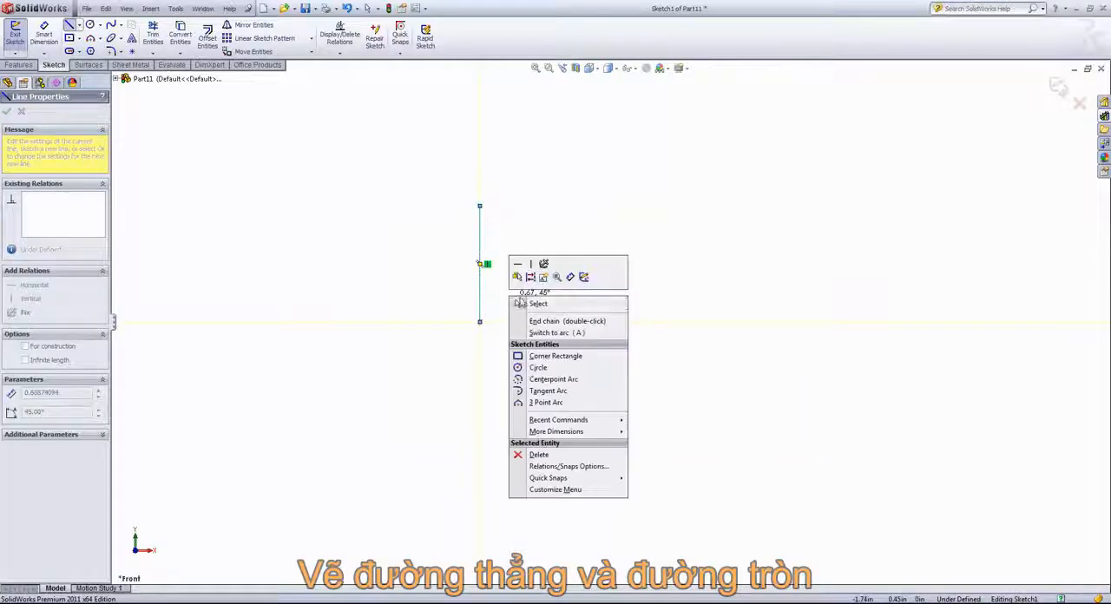
{"action": "left_click", "coordinate": [526, 310]}
Step: Sketch a centre-based circle with a radius of about 1.05 in, above and to the right of the origin
{"action": "left_click", "coordinate": [90, 26]}
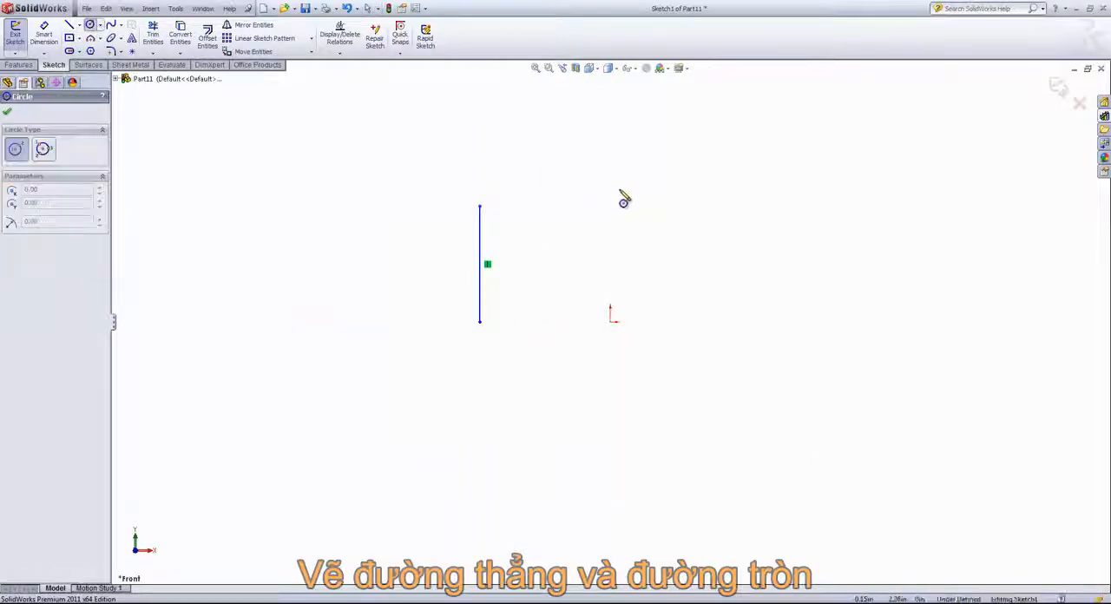
{"action": "left_click", "coordinate": [662, 249]}
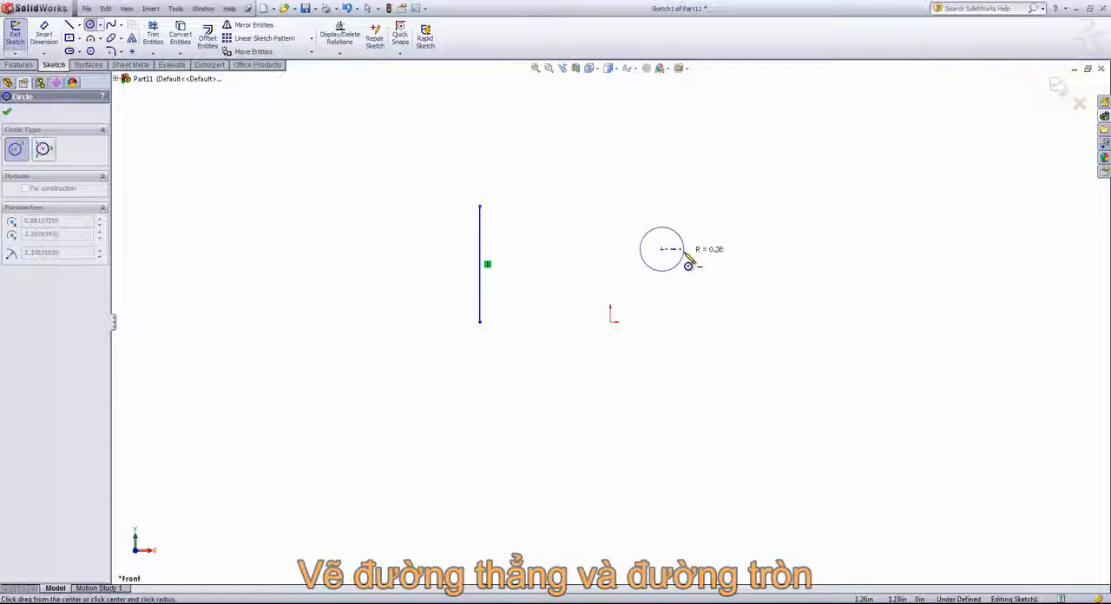
{"action": "left_click", "coordinate": [714, 223]}
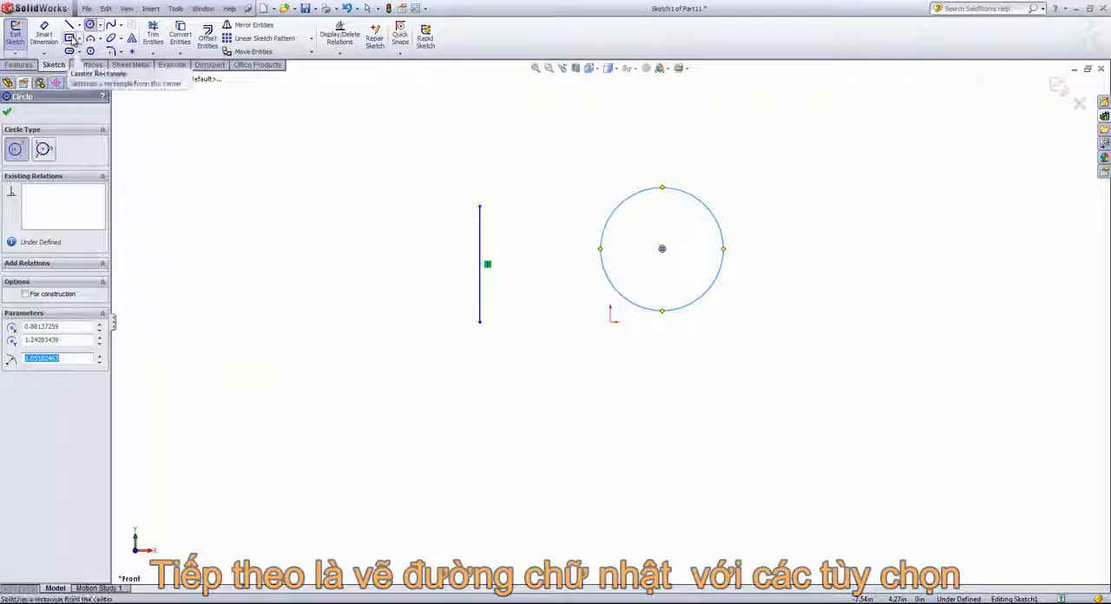
Step: Sketch a Corner Rectangle about 2.5 in by 1.4 in to the upper left of the vertical line
{"action": "left_click", "coordinate": [70, 39]}
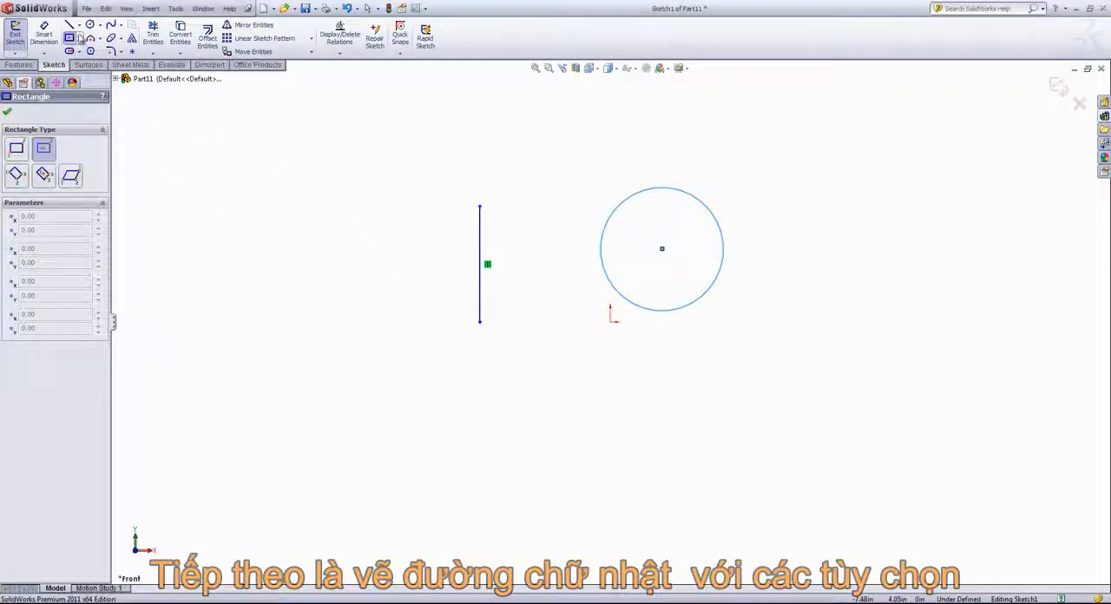
{"action": "left_click", "coordinate": [79, 38]}
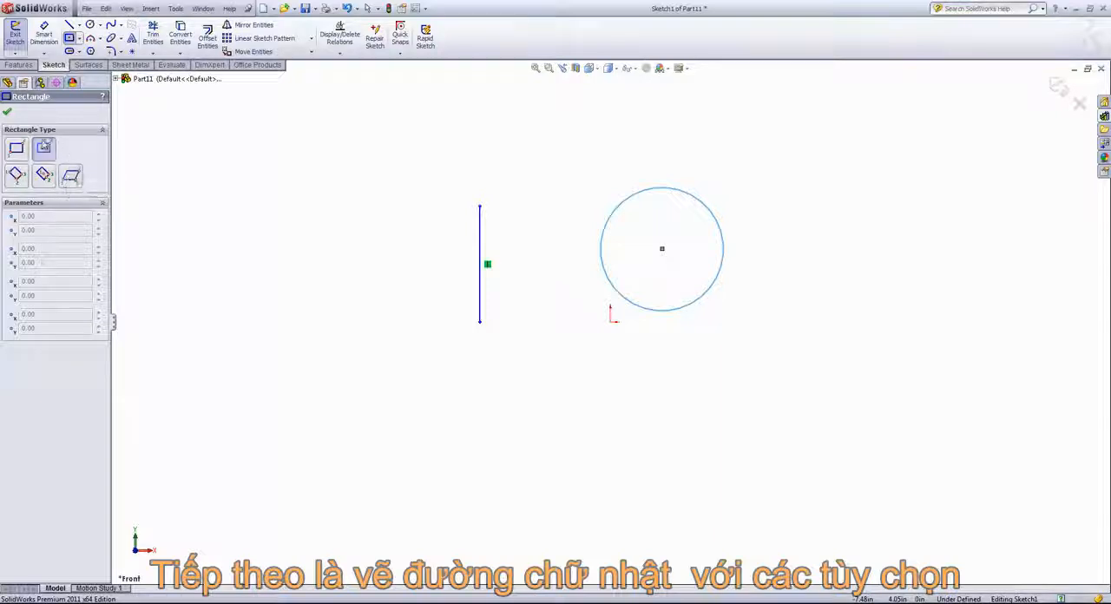
{"action": "left_click", "coordinate": [16, 150]}
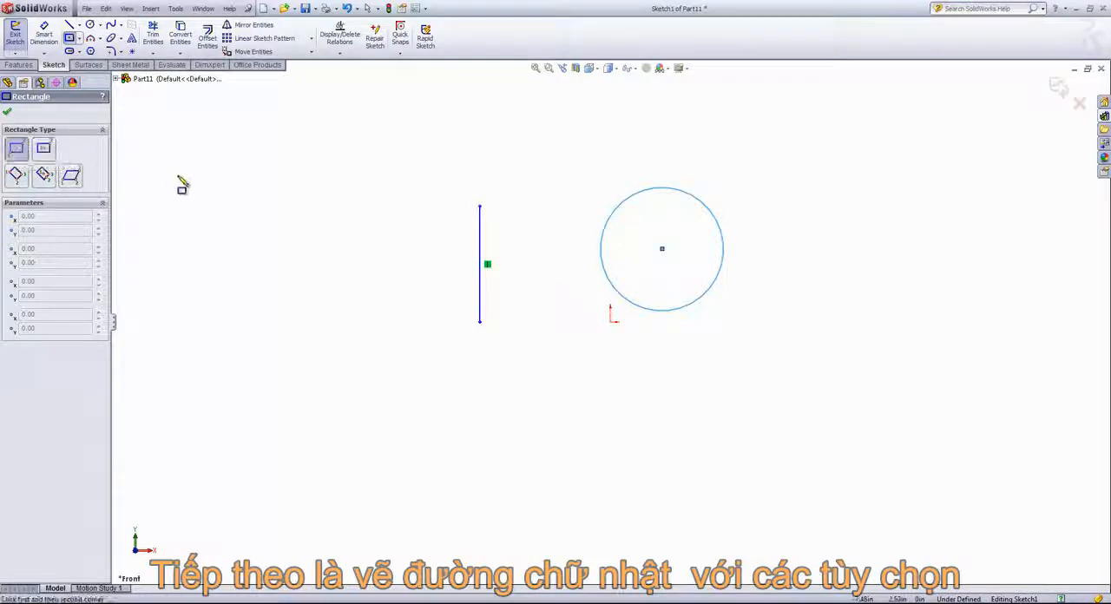
{"action": "left_click", "coordinate": [205, 215]}
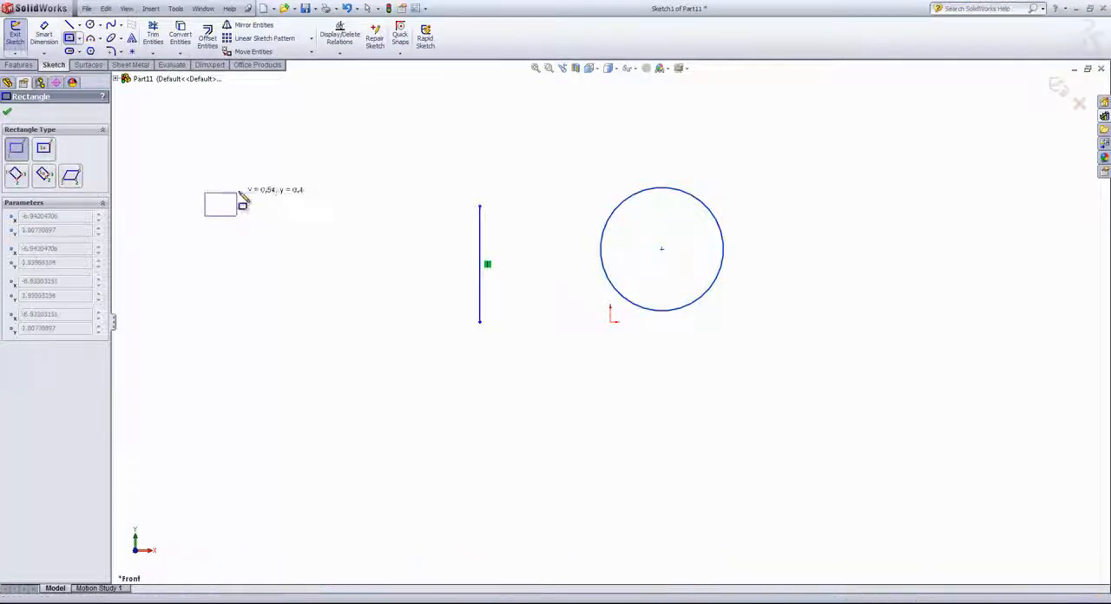
{"action": "left_click", "coordinate": [352, 134]}
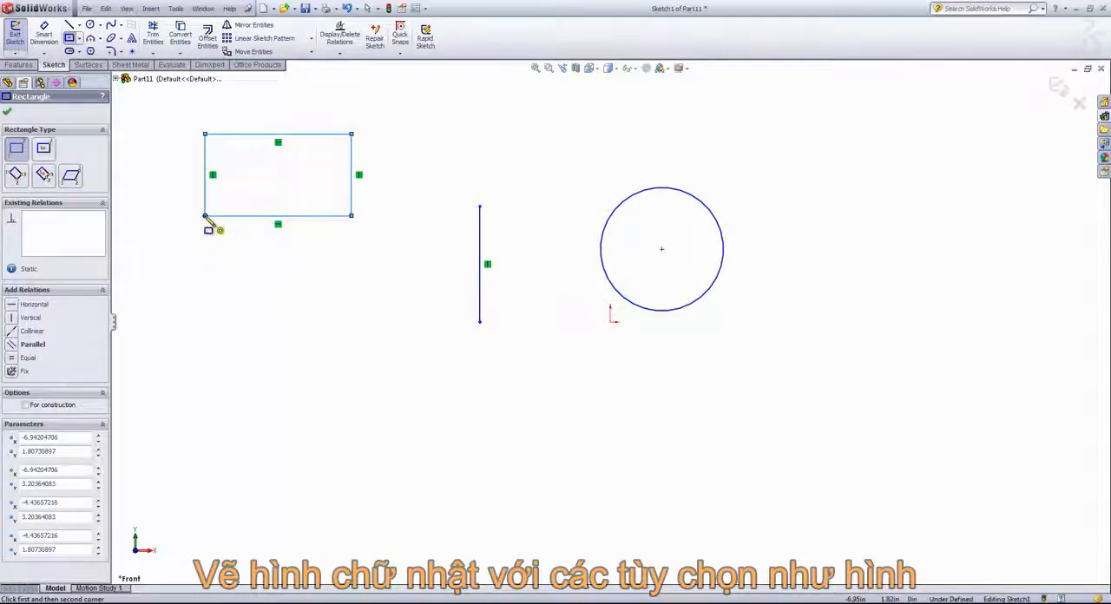
Step: Sketch a Center Rectangle about 2.7 in by 1.6 in below the corner rectangle
{"action": "left_click", "coordinate": [44, 150]}
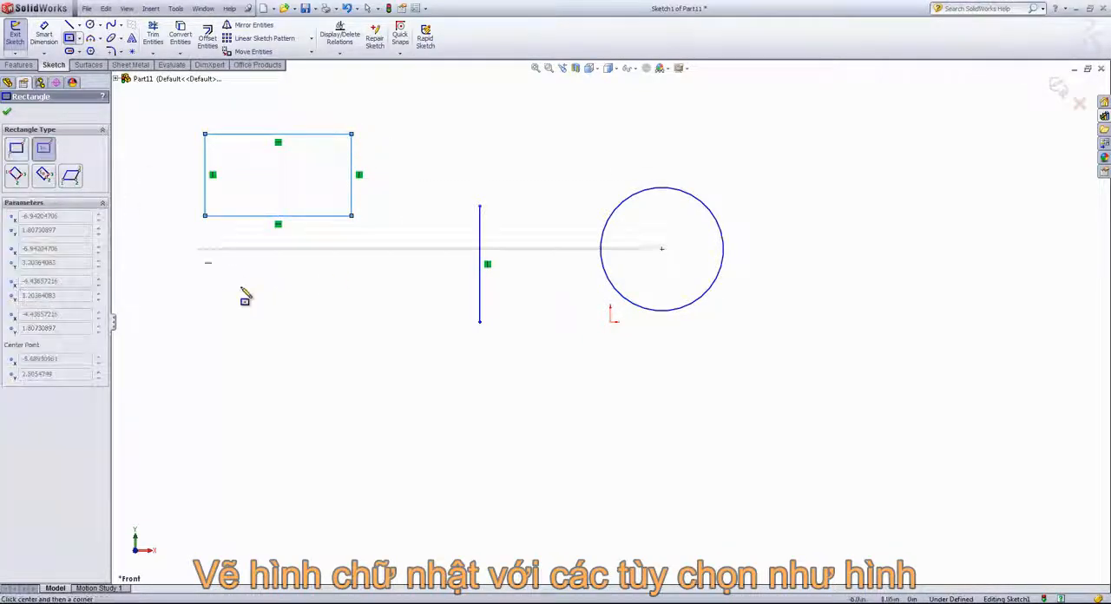
{"action": "left_click", "coordinate": [271, 301]}
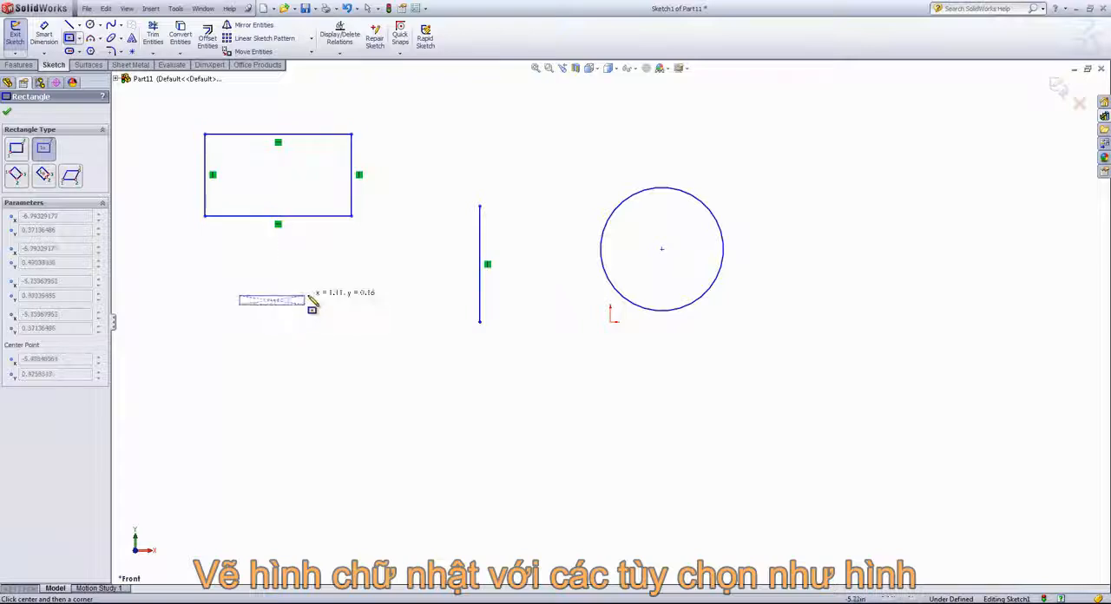
{"action": "left_click", "coordinate": [351, 254]}
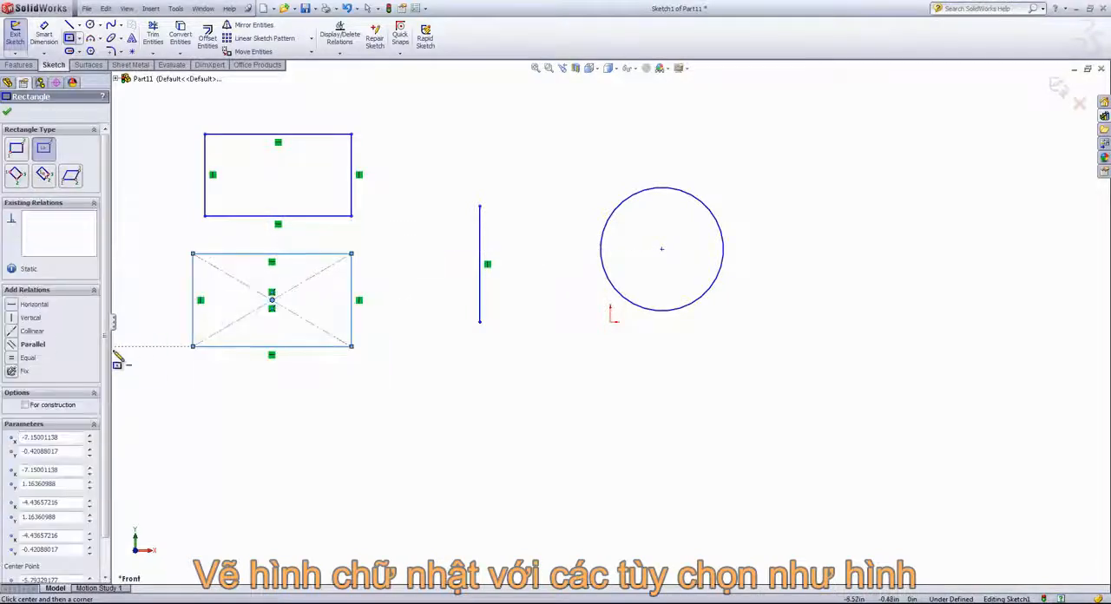
Step: Sketch a horizontal 3 Point Corner Rectangle about 2.8 in by 1.4 in below the center rectangle
{"action": "left_click", "coordinate": [14, 176]}
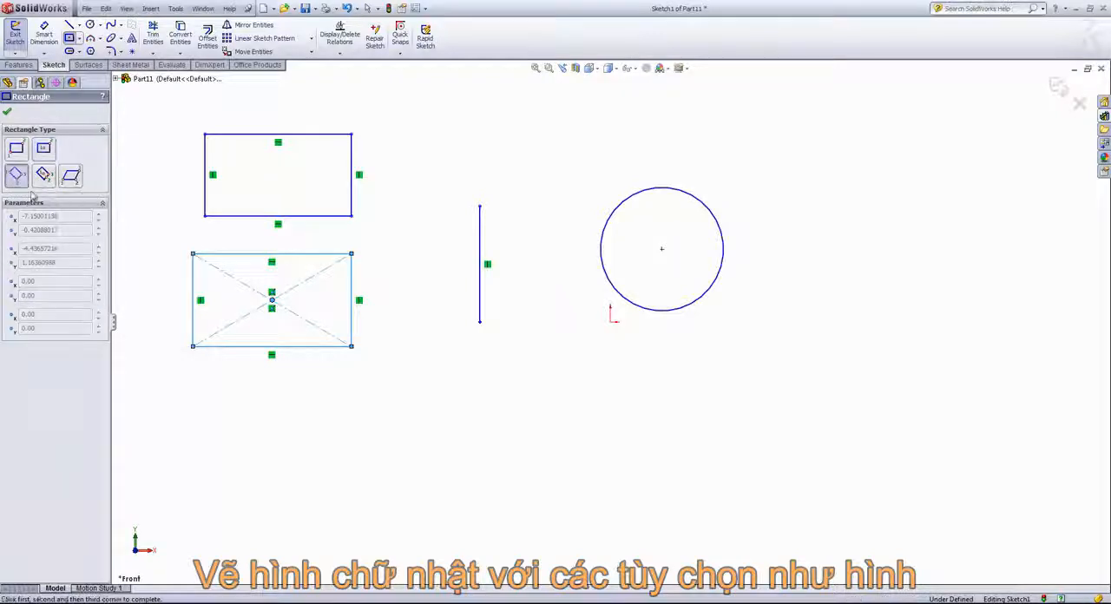
{"action": "left_click", "coordinate": [193, 457]}
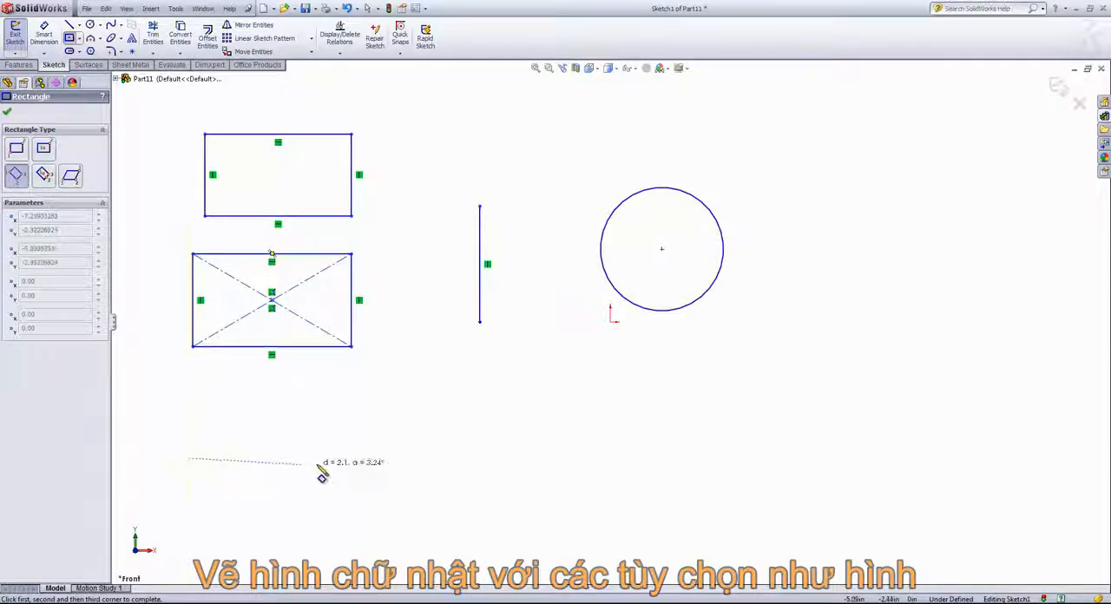
{"action": "left_click", "coordinate": [352, 460]}
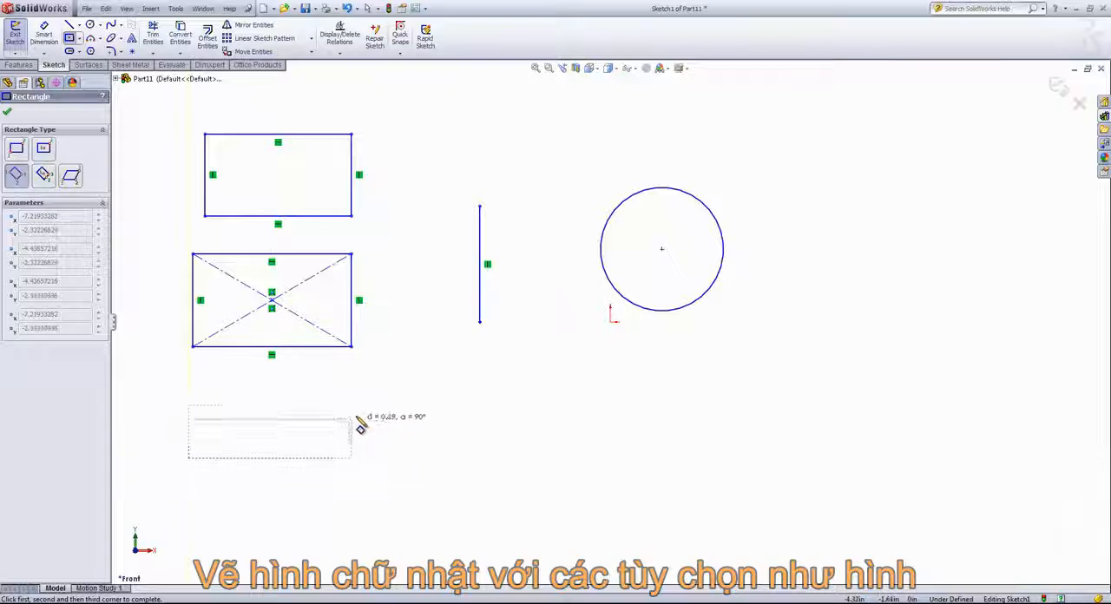
{"action": "left_click", "coordinate": [354, 385]}
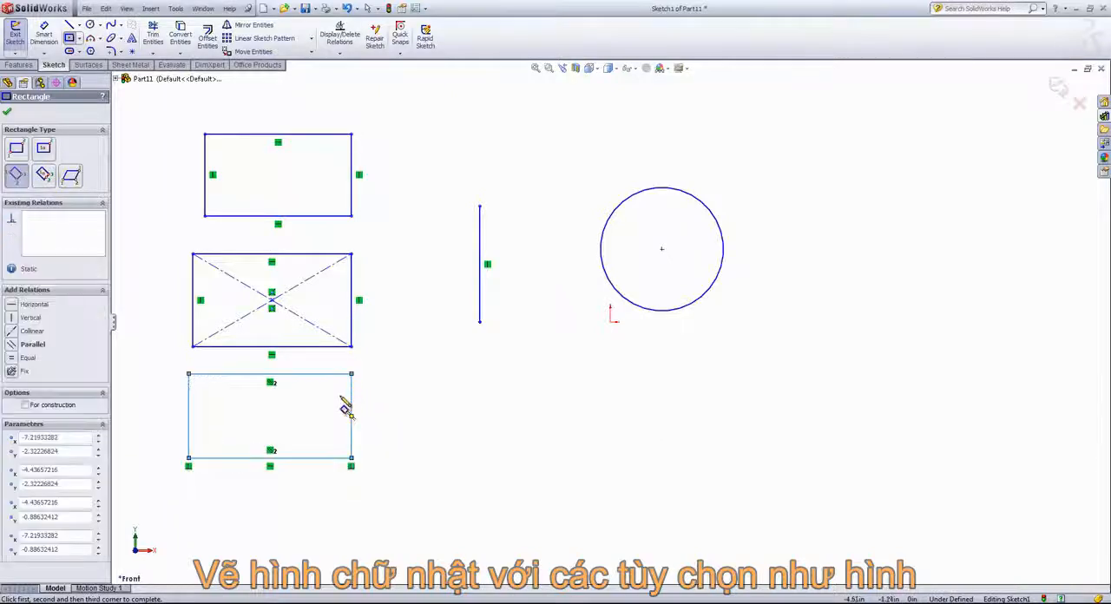
Step: Sketch a 3 Point Center Rectangle about 3.3 in by 1.6 in beside the lowest rectangle, below the vertical line
{"action": "left_click", "coordinate": [46, 178]}
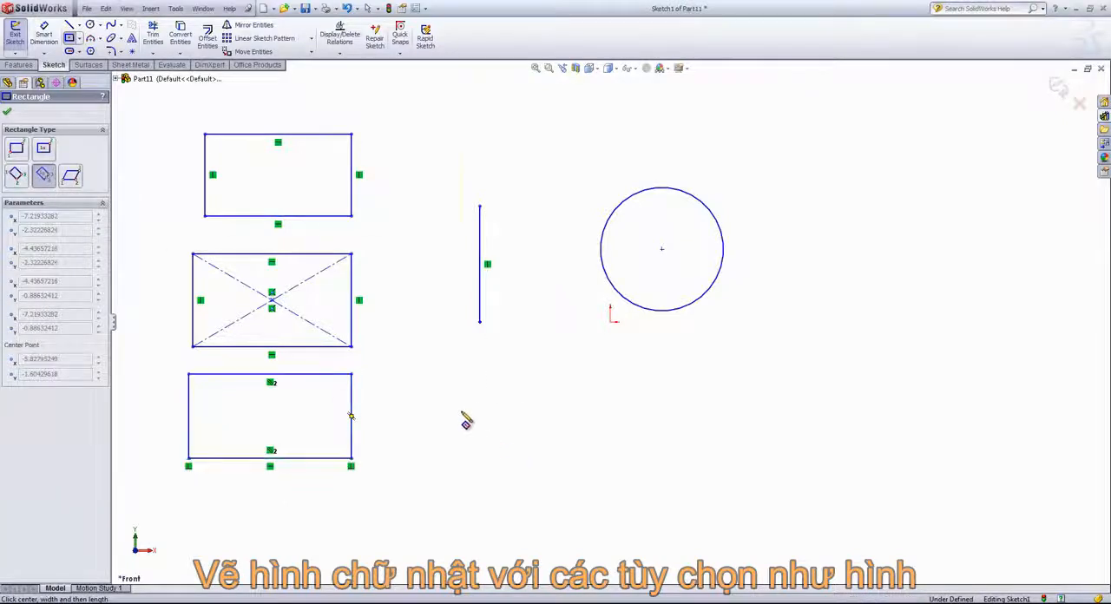
{"action": "left_click", "coordinate": [564, 424]}
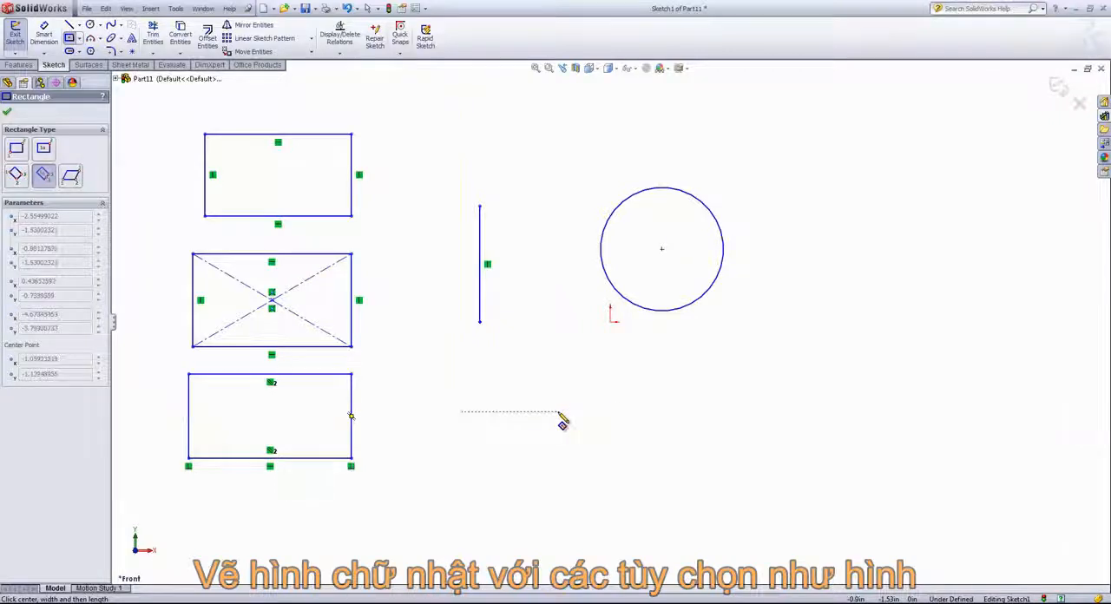
{"action": "left_click", "coordinate": [556, 460]}
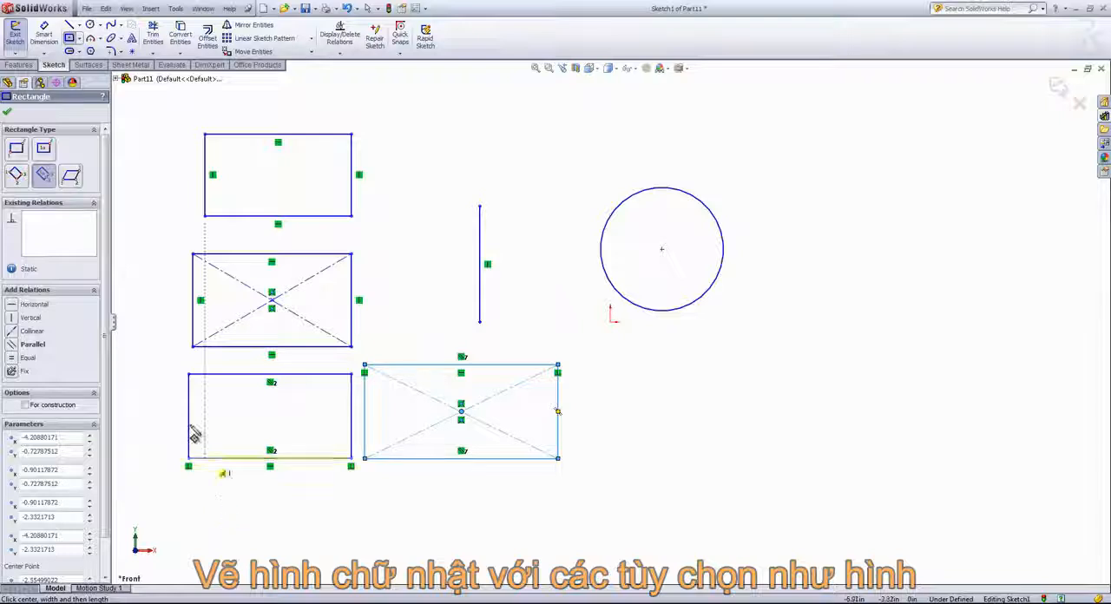
Step: Sketch a tilted Parallelogram with sides of about 1.5 in and 1.0 in below the rectangles, and end the rectangle command
{"action": "left_click", "coordinate": [71, 177]}
{"action": "scroll", "coordinate": [585, 515], "scroll_direction": "down", "scroll_amount": 1}
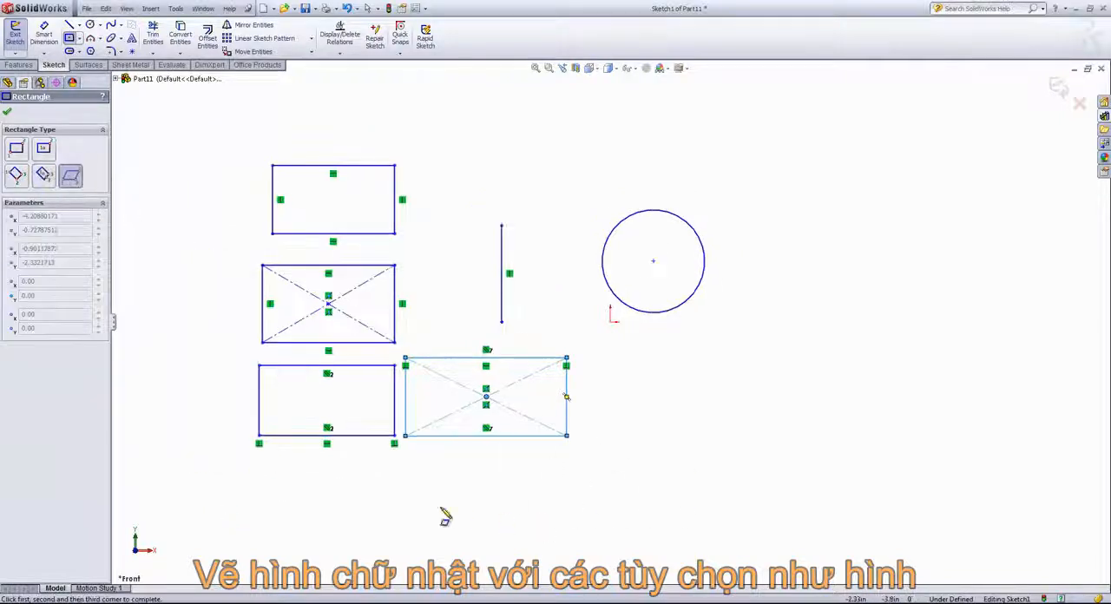
{"action": "left_click", "coordinate": [351, 533]}
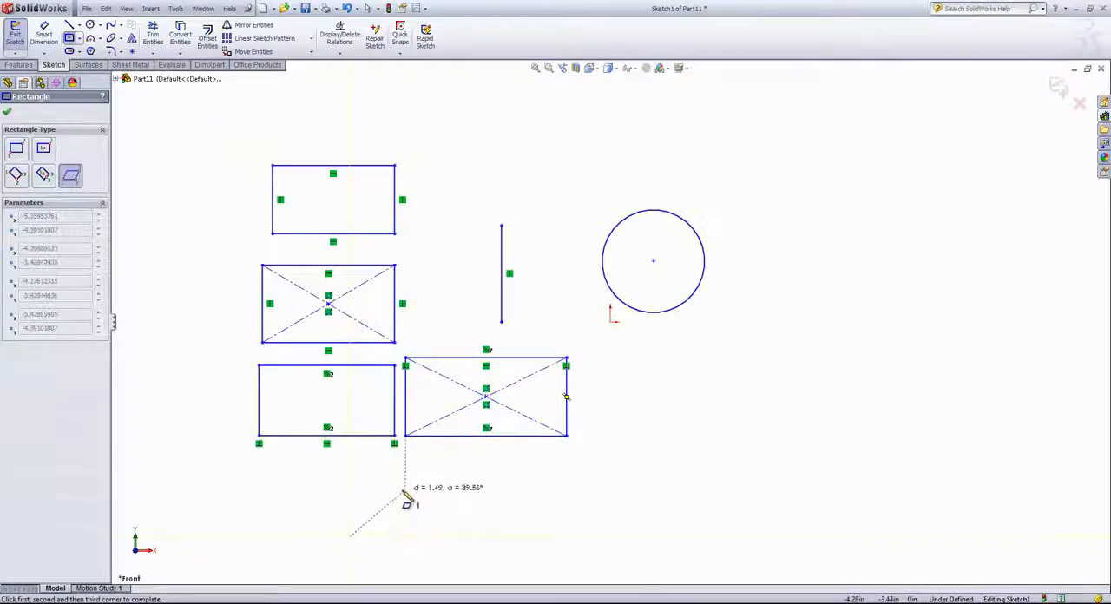
{"action": "left_click", "coordinate": [404, 491]}
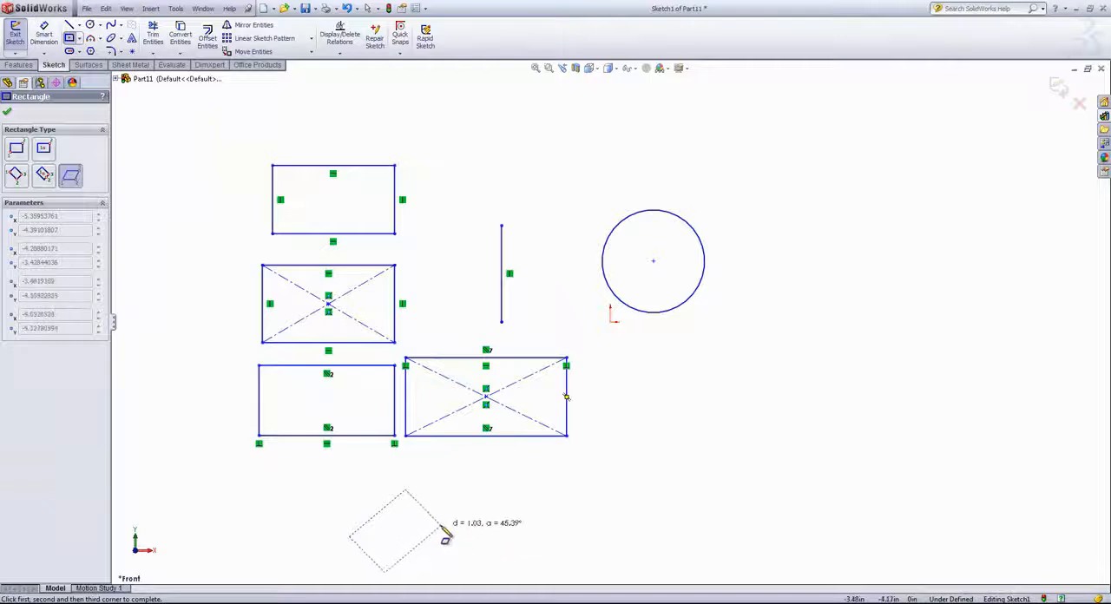
{"action": "left_click", "coordinate": [441, 525]}
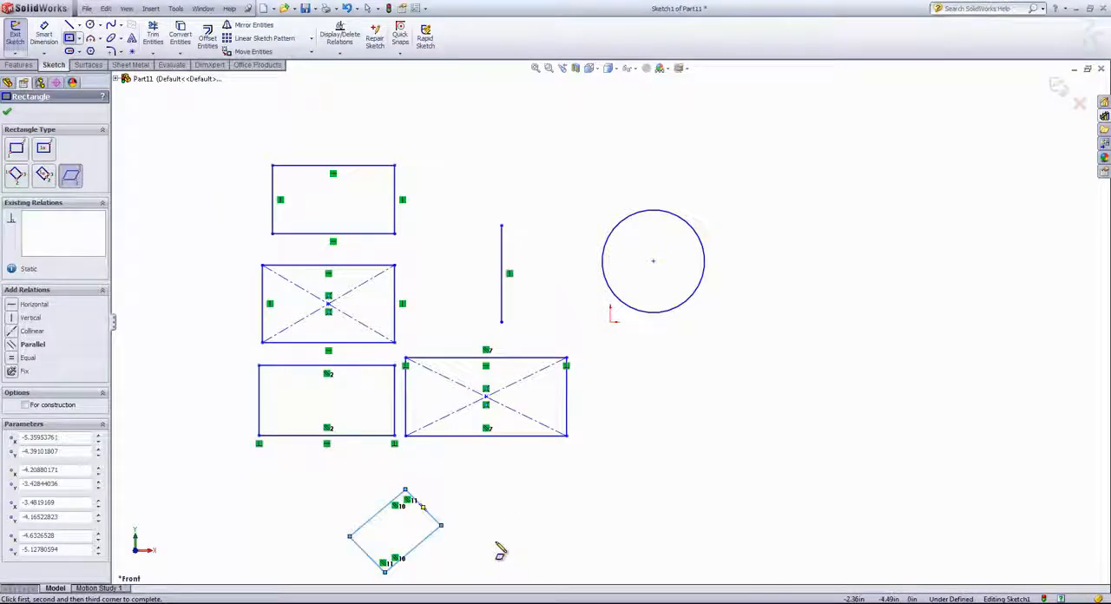
{"action": "right_click", "coordinate": [498, 544]}
{"action": "left_click", "coordinate": [528, 415]}
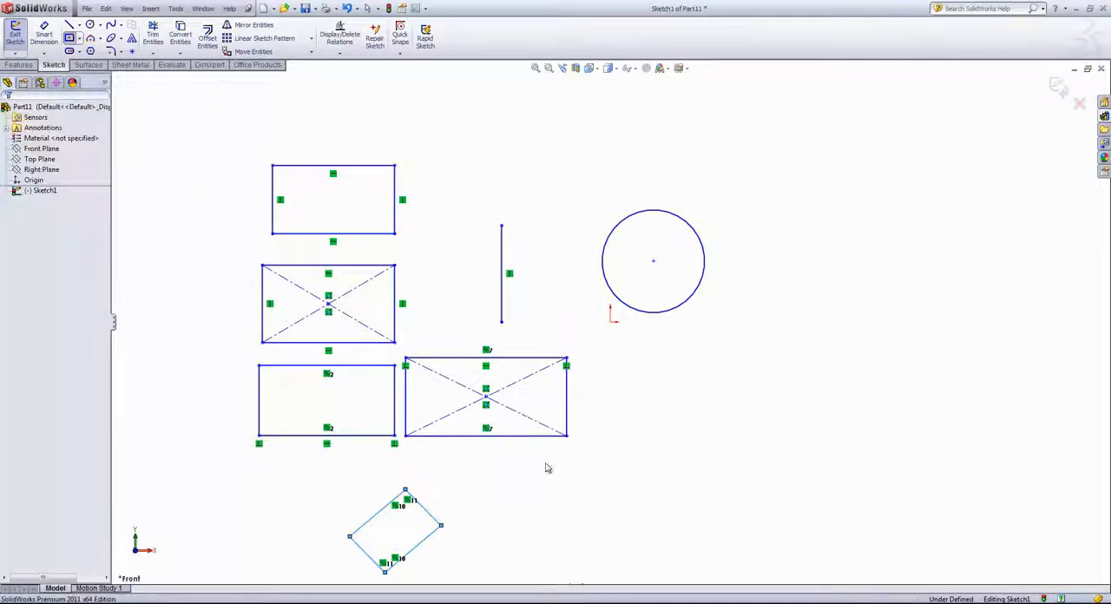
Step: Select all the sketched shapes together and delete them from the sketch
{"action": "scroll", "coordinate": [507, 495], "scroll_direction": "up", "scroll_amount": 2}
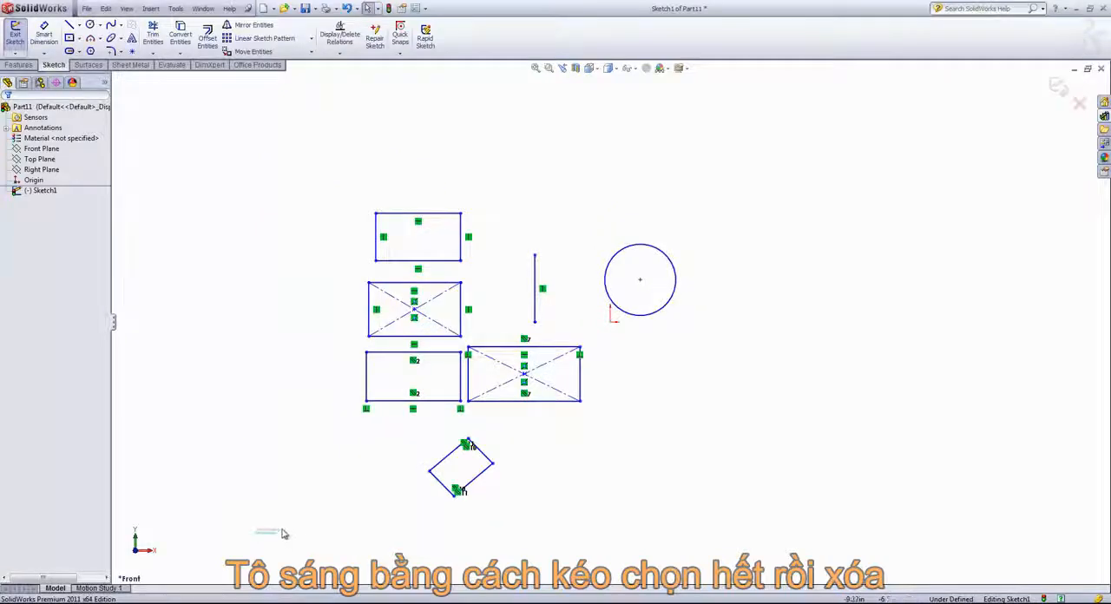
{"action": "mouse_move", "coordinate": [282, 534]}
{"action": "left_mouse_down"}
{"action": "mouse_move", "coordinate": [442, 459]}
{"action": "mouse_move", "coordinate": [573, 292]}
{"action": "mouse_move", "coordinate": [773, 121]}
{"action": "left_mouse_up"}
{"action": "key", "text": "Delete"}
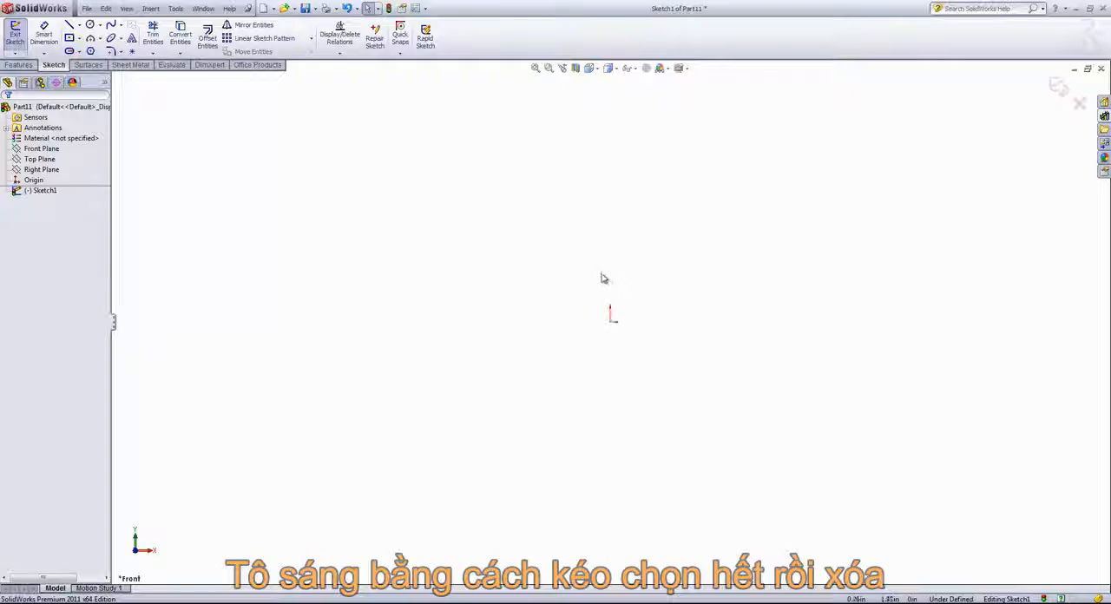
Step: Draw a vertical construction centerline about 4.3 in long upward from the origin, and end the command
{"action": "scroll", "coordinate": [787, 253], "scroll_direction": "down", "scroll_amount": 2}
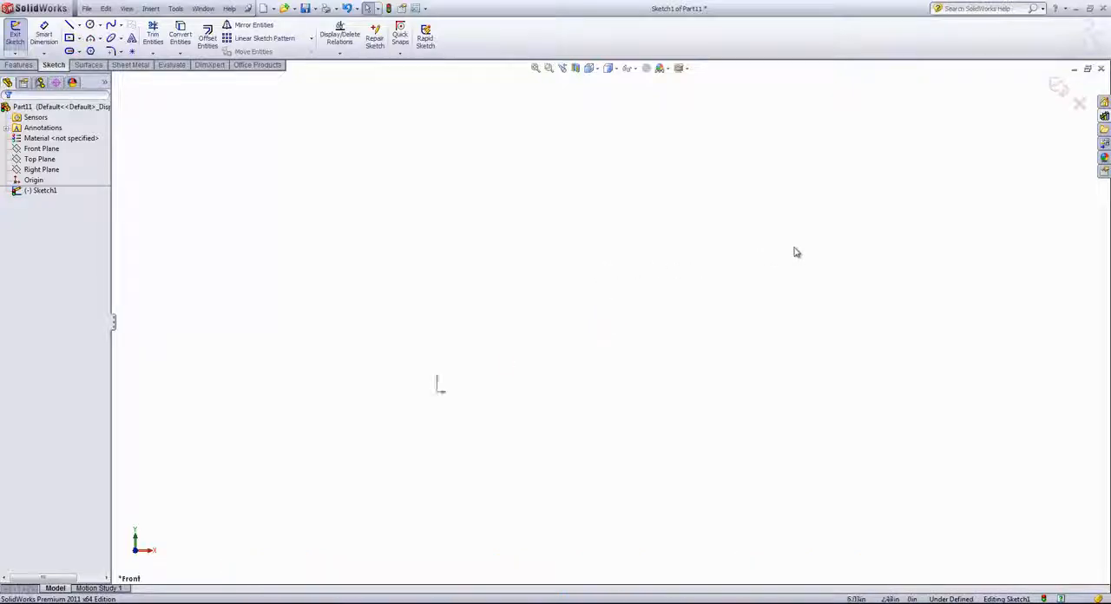
{"action": "scroll", "coordinate": [373, 399], "scroll_direction": "down", "scroll_amount": 2}
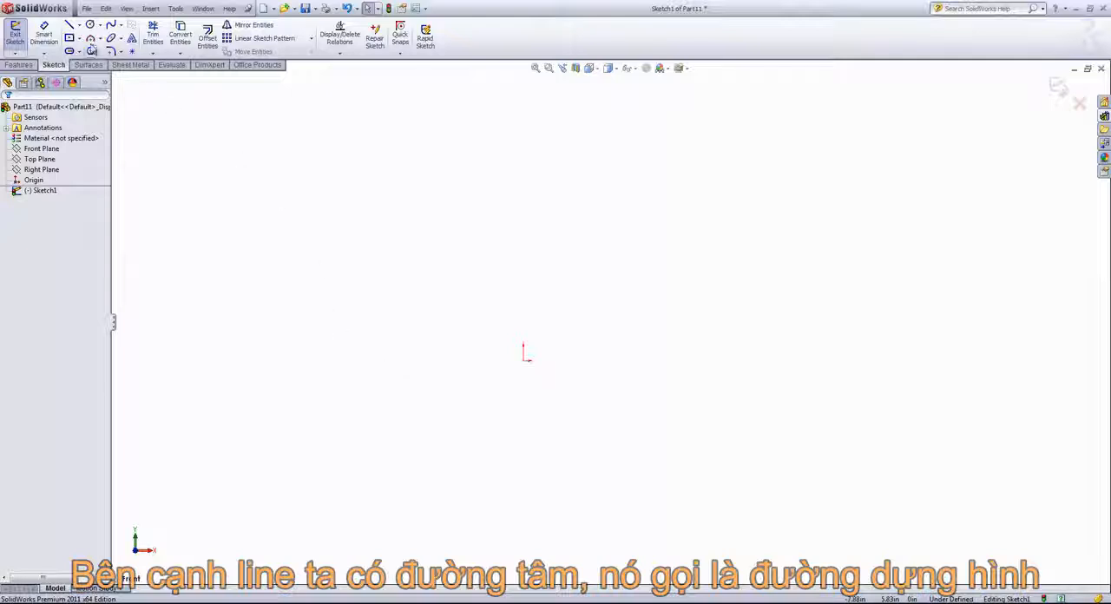
{"action": "left_click", "coordinate": [79, 25]}
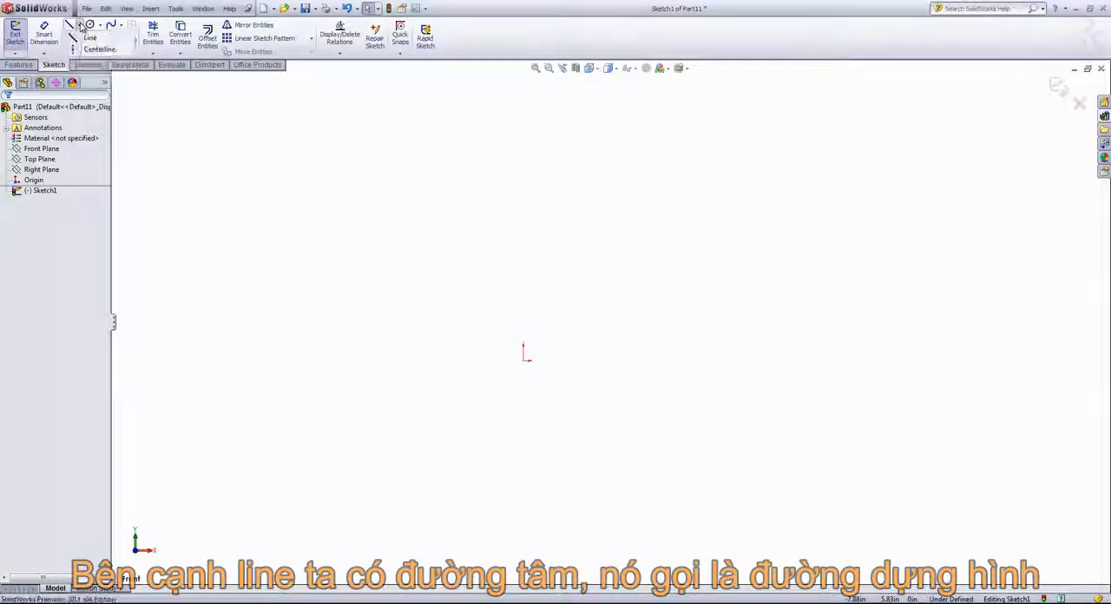
{"action": "left_click", "coordinate": [99, 49]}
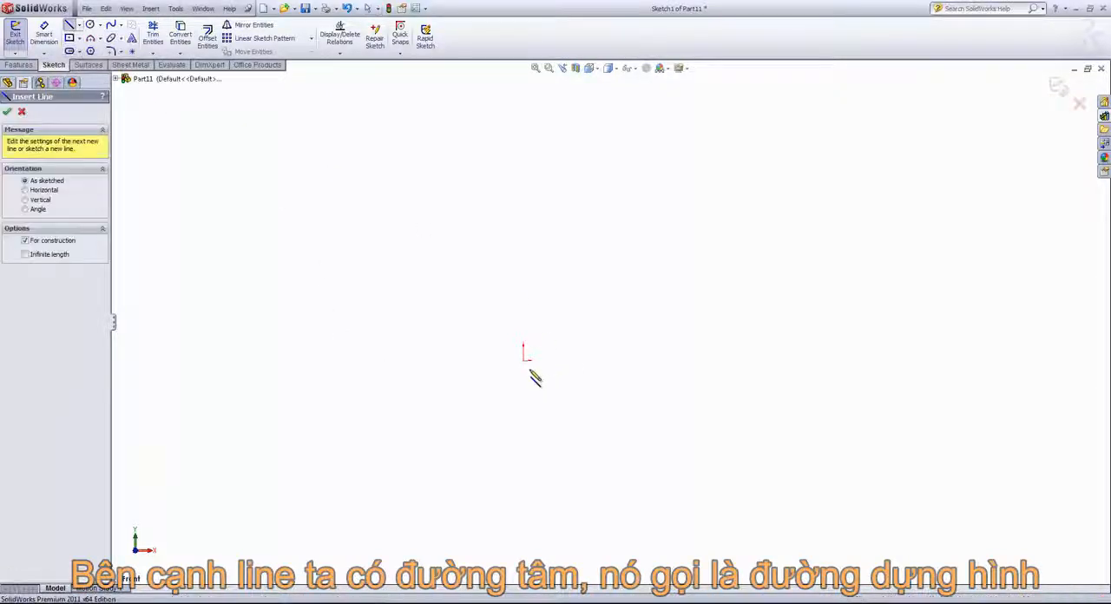
{"action": "left_click", "coordinate": [524, 359]}
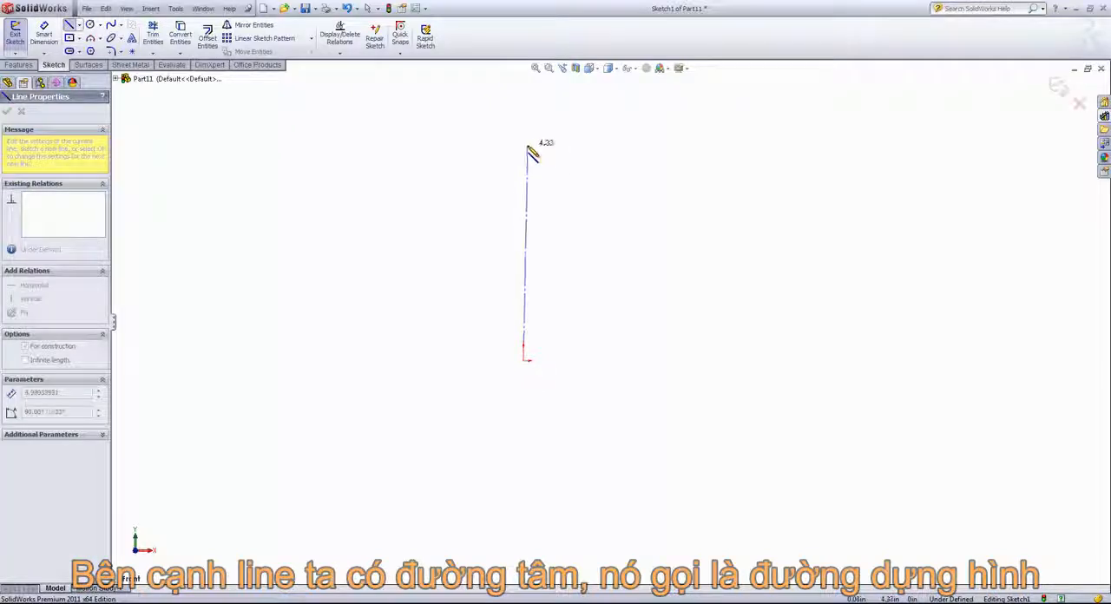
{"action": "left_click", "coordinate": [524, 146]}
{"action": "right_click", "coordinate": [595, 164]}
{"action": "left_click", "coordinate": [615, 171]}
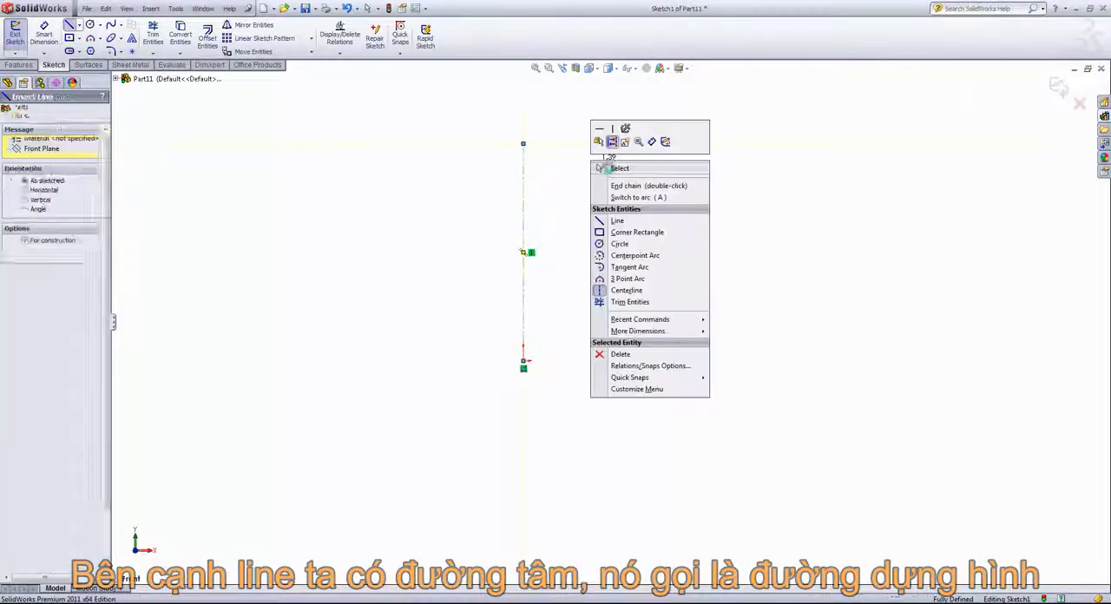
Step: Draw three connected lines from the centerline's upper end, about 3.7 in across, 4.36 in down and back to the origin, and end the command
{"action": "left_click", "coordinate": [523, 178]}
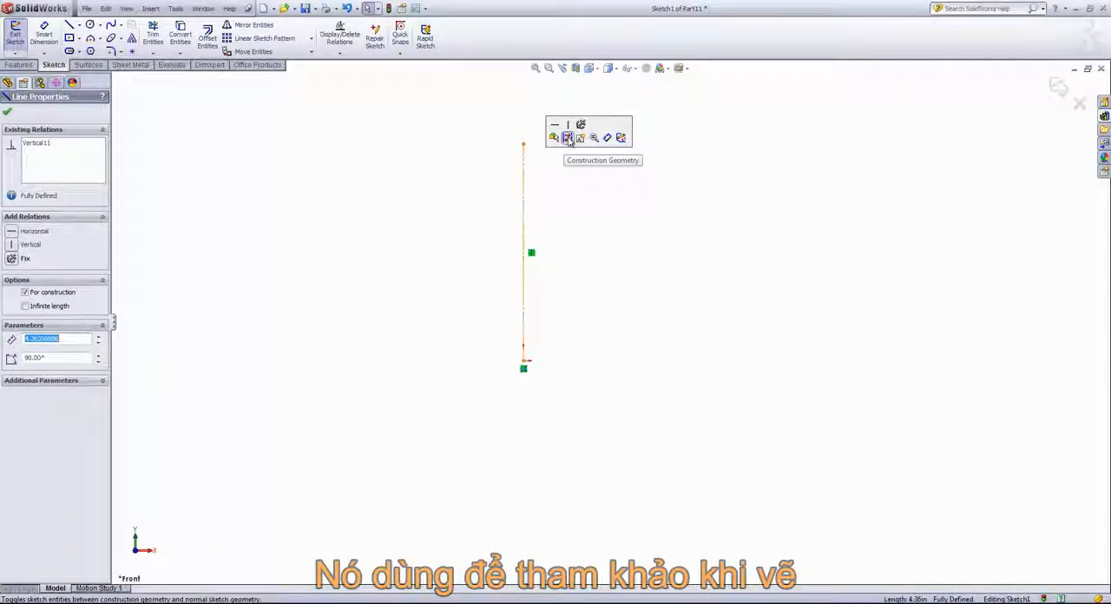
{"action": "left_click", "coordinate": [575, 208]}
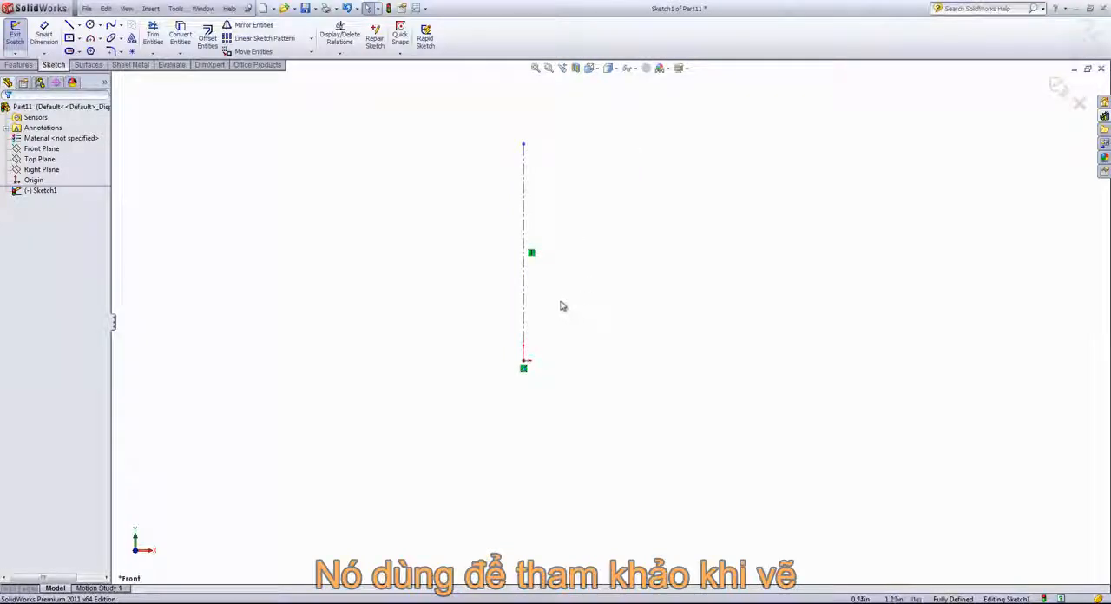
{"action": "left_click", "coordinate": [70, 25]}
{"action": "left_click", "coordinate": [523, 144]}
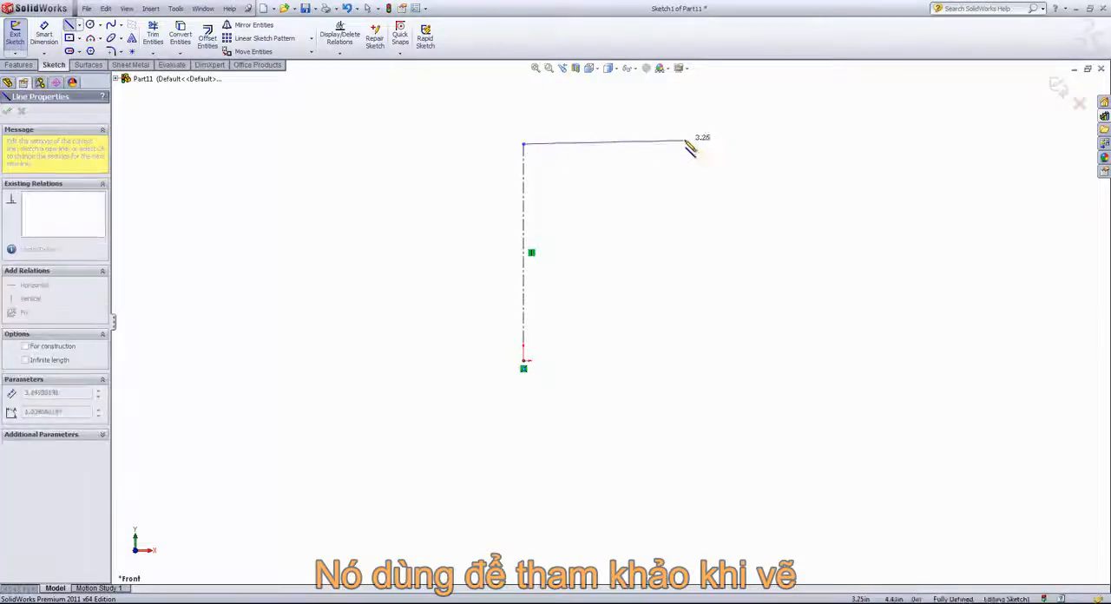
{"action": "left_click", "coordinate": [709, 144]}
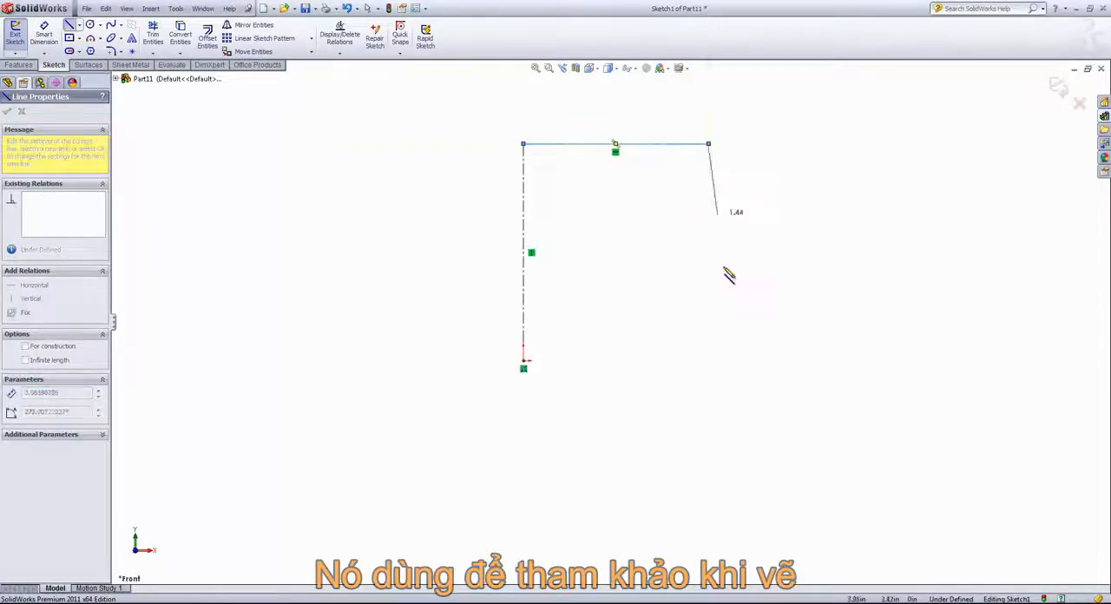
{"action": "left_click", "coordinate": [708, 361]}
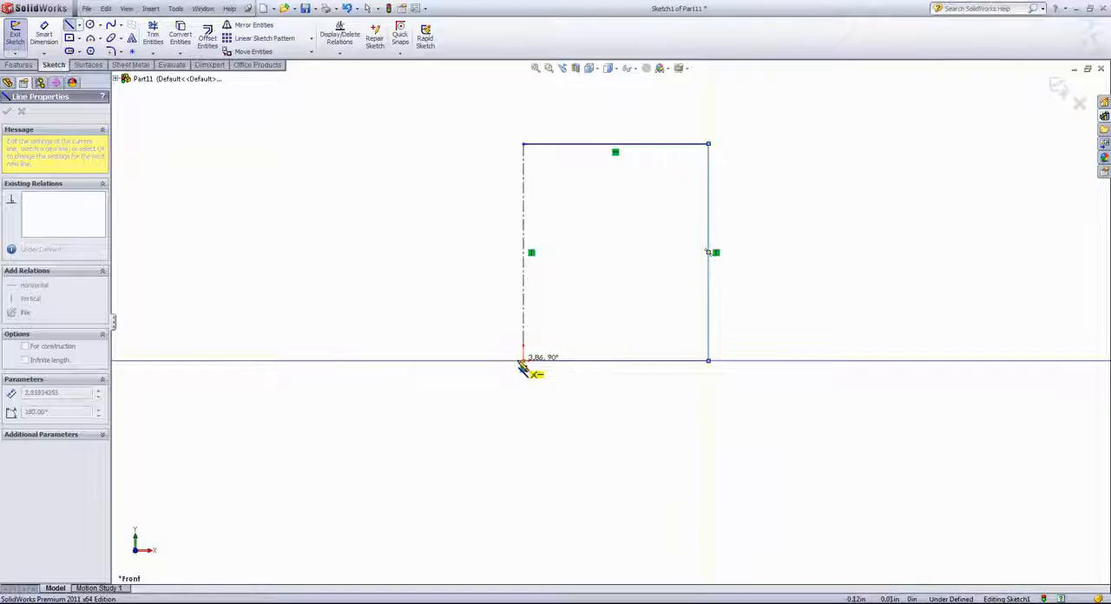
{"action": "left_click", "coordinate": [523, 361]}
{"action": "right_click", "coordinate": [592, 326]}
{"action": "left_click", "coordinate": [612, 337]}
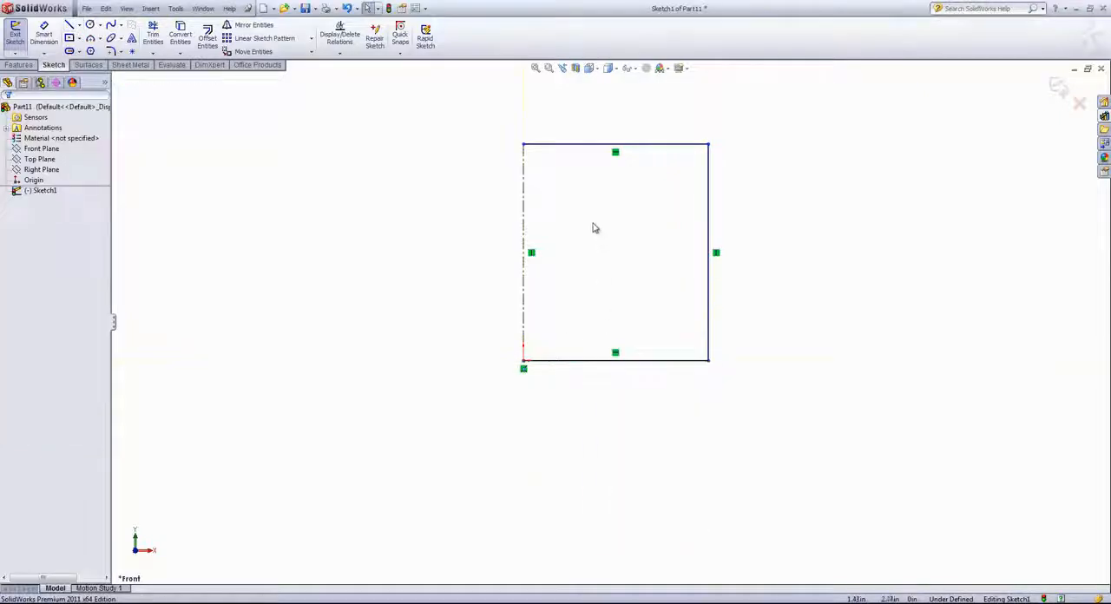
Step: Sketch a center-point circle of about 1.73 in radius to the left of the rectangular outline and convert it to construction geometry
{"action": "middle_click_drag", "start_coordinate": [618, 223], "coordinate": [599, 226]}
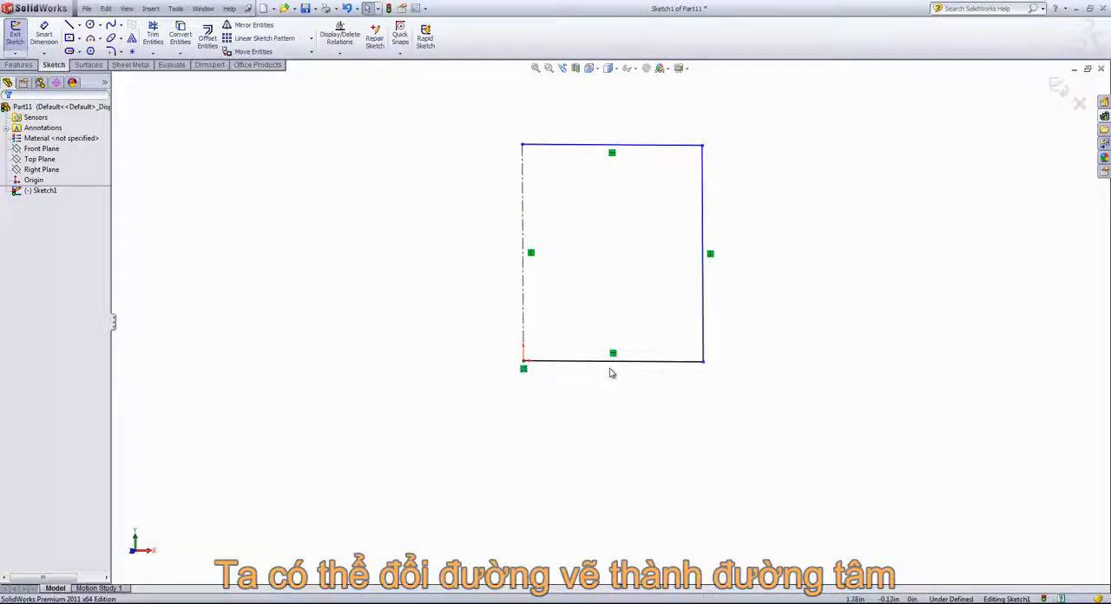
{"action": "left_click", "coordinate": [90, 26]}
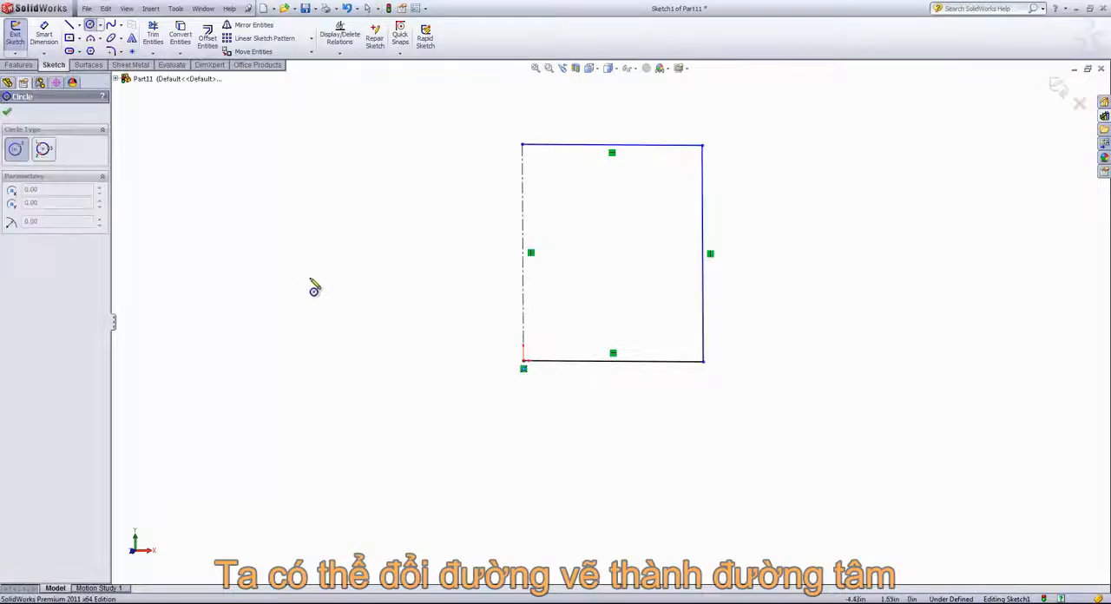
{"action": "left_click", "coordinate": [310, 277]}
{"action": "left_click", "coordinate": [387, 246]}
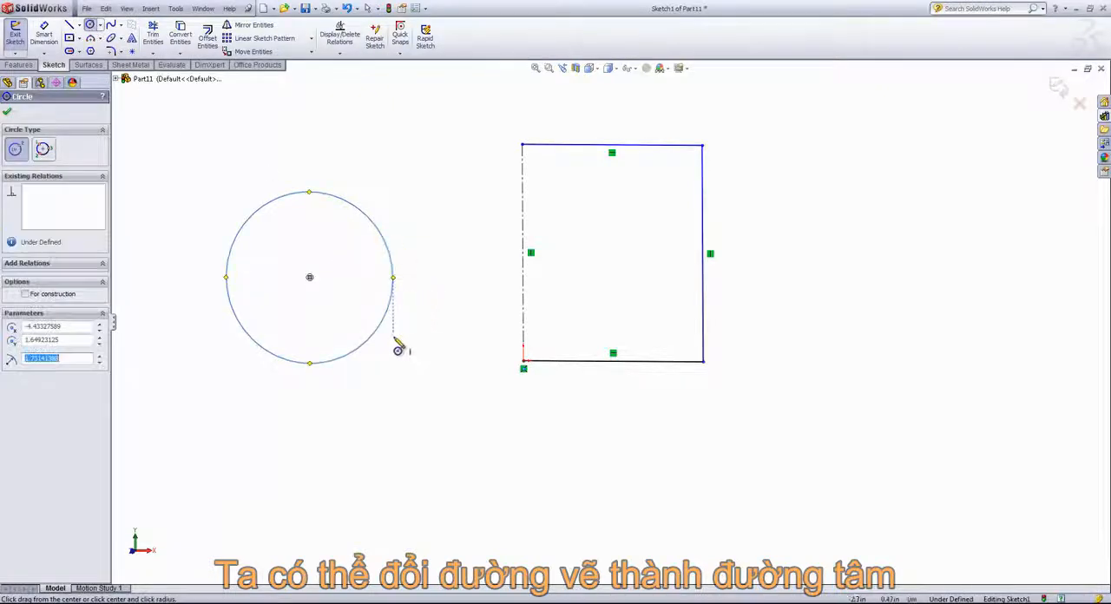
{"action": "right_click", "coordinate": [309, 278]}
{"action": "left_click", "coordinate": [328, 275]}
{"action": "left_click", "coordinate": [367, 218]}
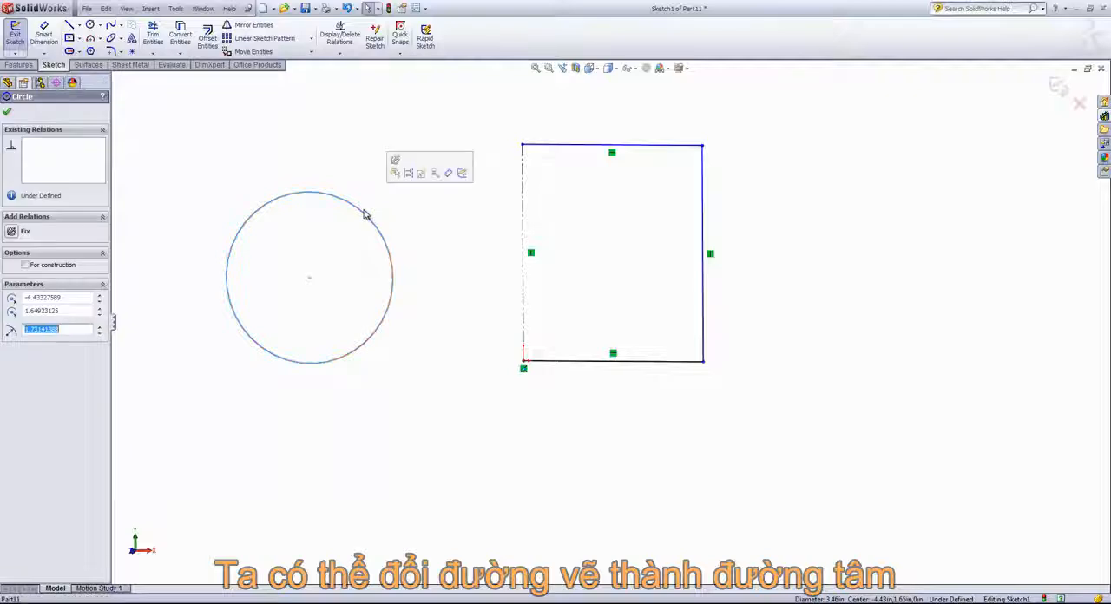
{"action": "left_click", "coordinate": [409, 174]}
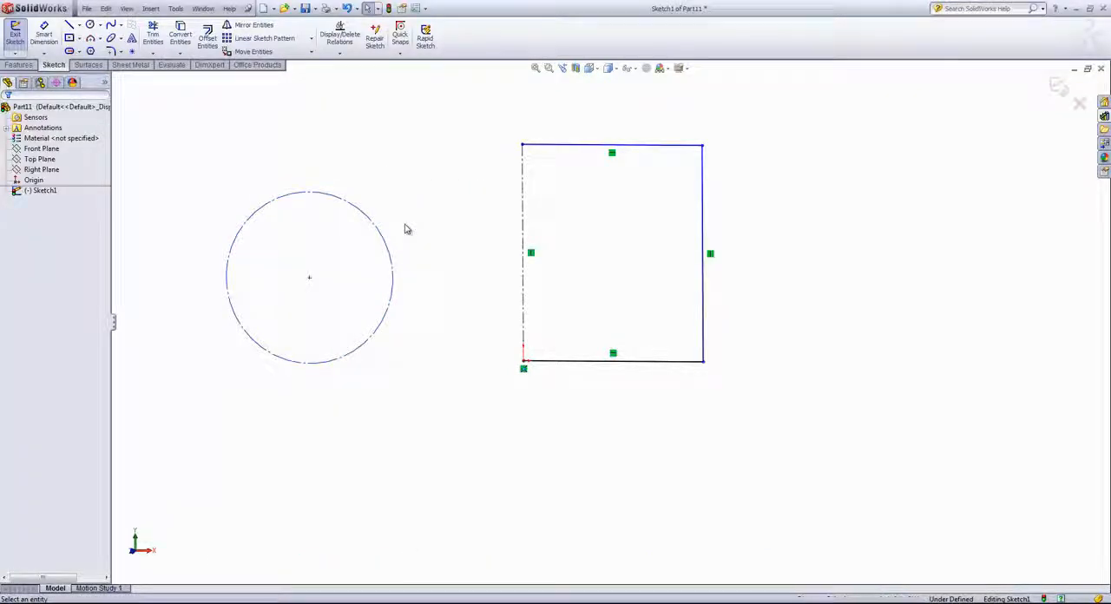
Step: Sketch a Perimeter Circle of about 1.36 in radius through three points above the construction circle, and end the command
{"action": "scroll", "coordinate": [406, 229], "scroll_direction": "up", "scroll_amount": 1}
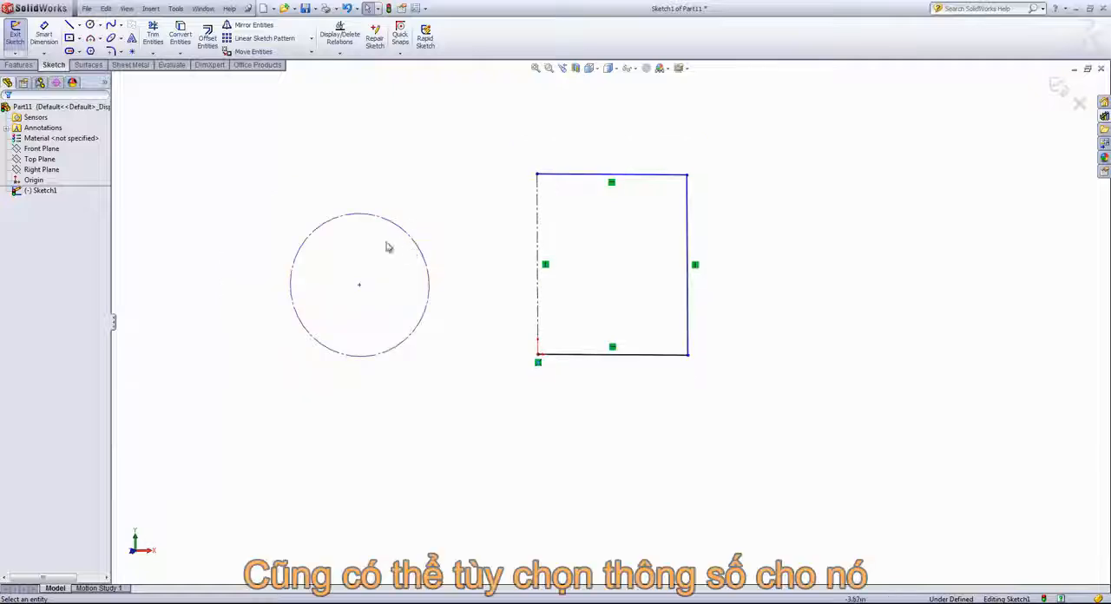
{"action": "left_click", "coordinate": [102, 24]}
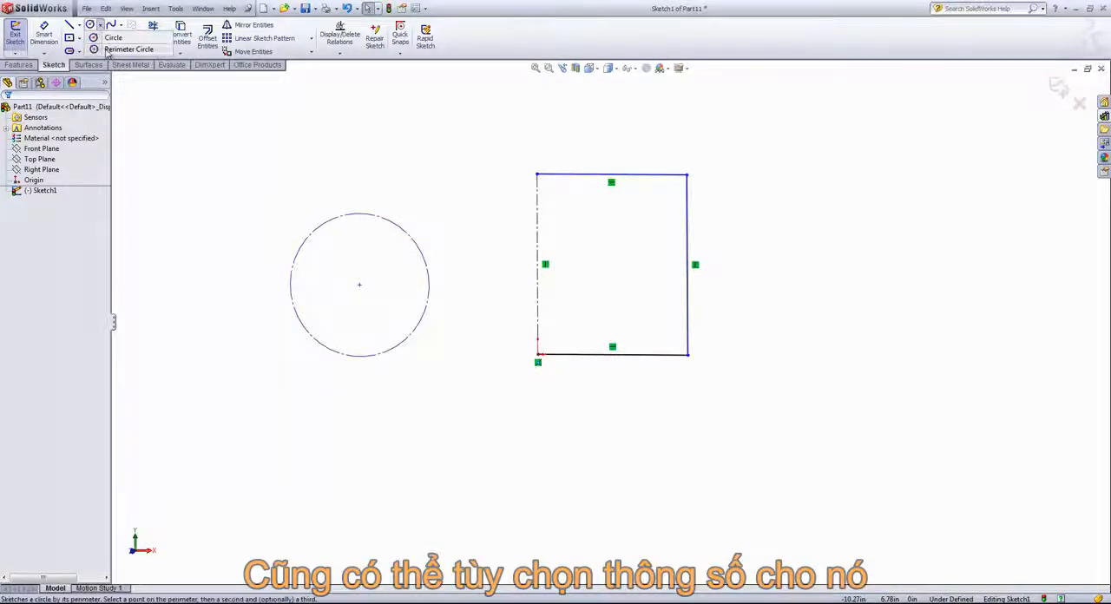
{"action": "left_click", "coordinate": [109, 52]}
{"action": "left_click", "coordinate": [296, 122]}
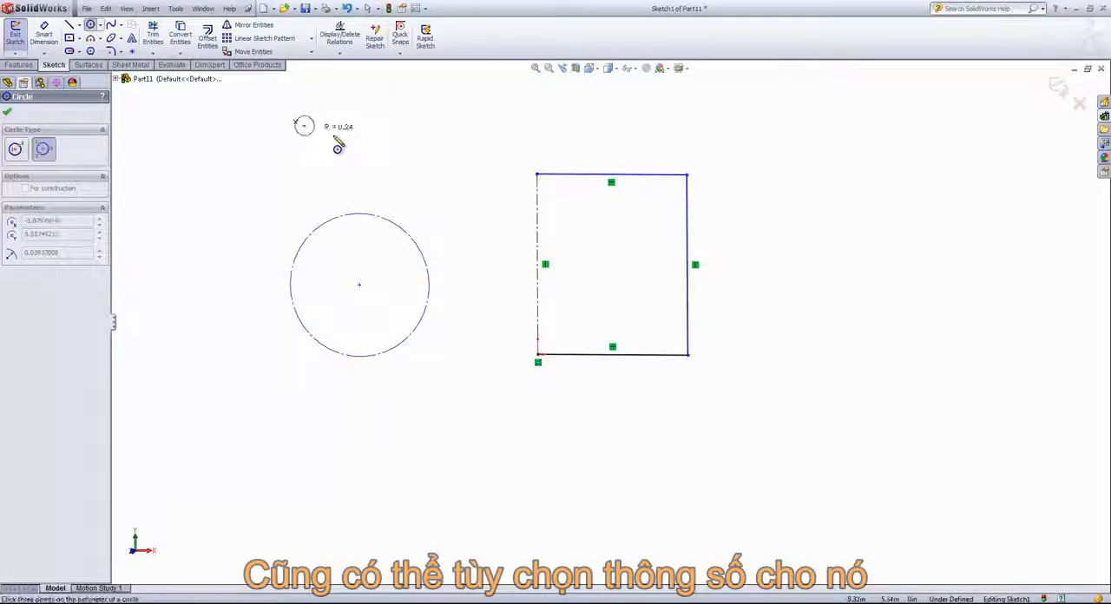
{"action": "left_click", "coordinate": [387, 144]}
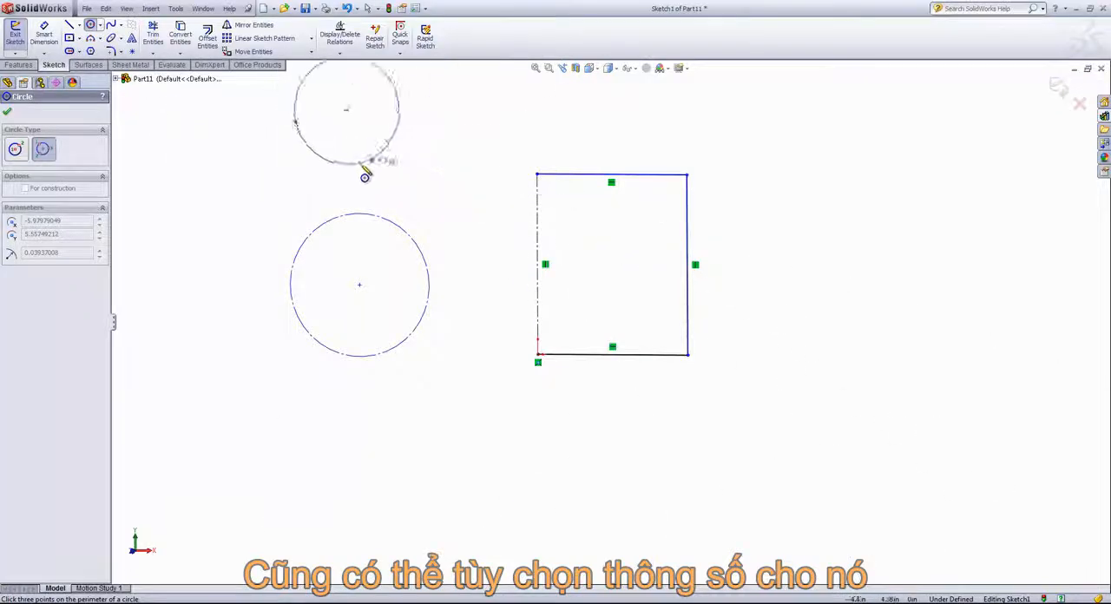
{"action": "left_click", "coordinate": [355, 165]}
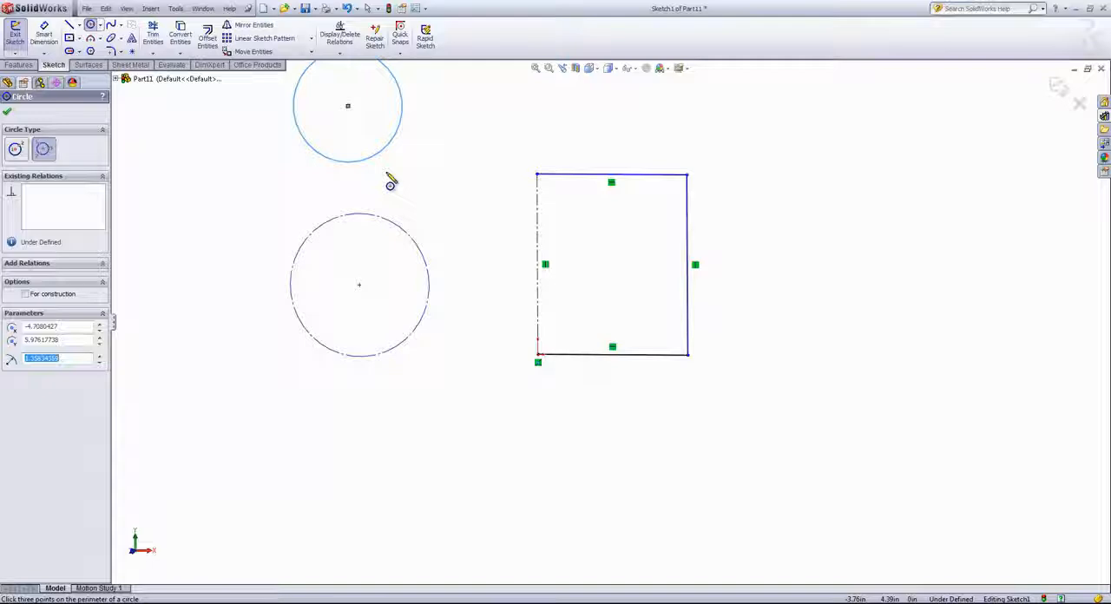
{"action": "key", "text": "z"}
{"action": "right_click", "coordinate": [478, 200]}
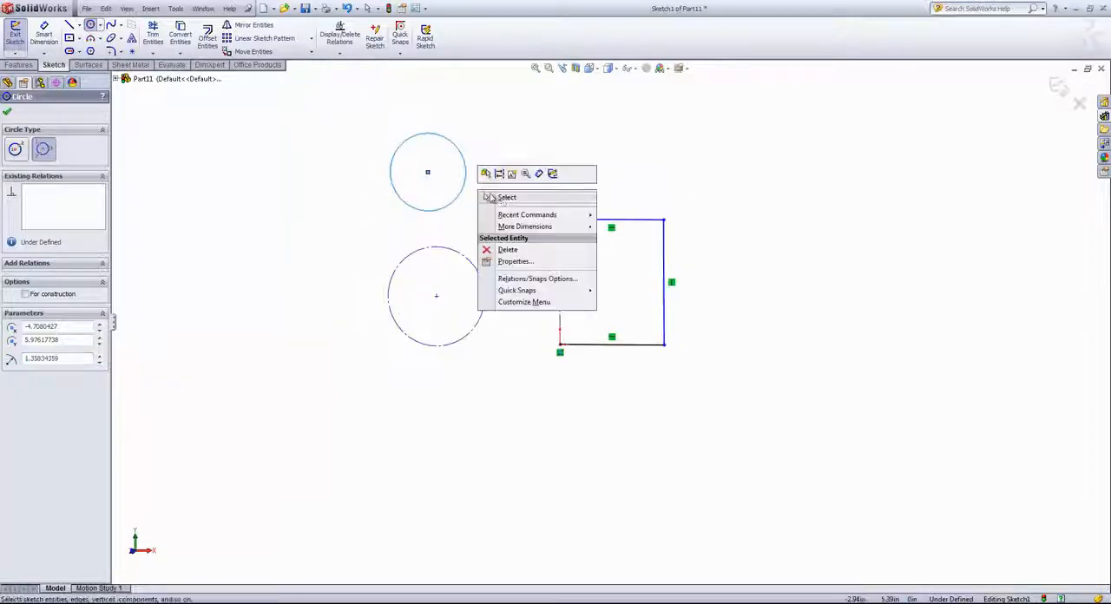
{"action": "left_click", "coordinate": [477, 200]}
Step: Select both circles and the rectangular outline together and delete them from the sketch
{"action": "left_click_drag", "start_coordinate": [304, 99], "coordinate": [787, 442]}
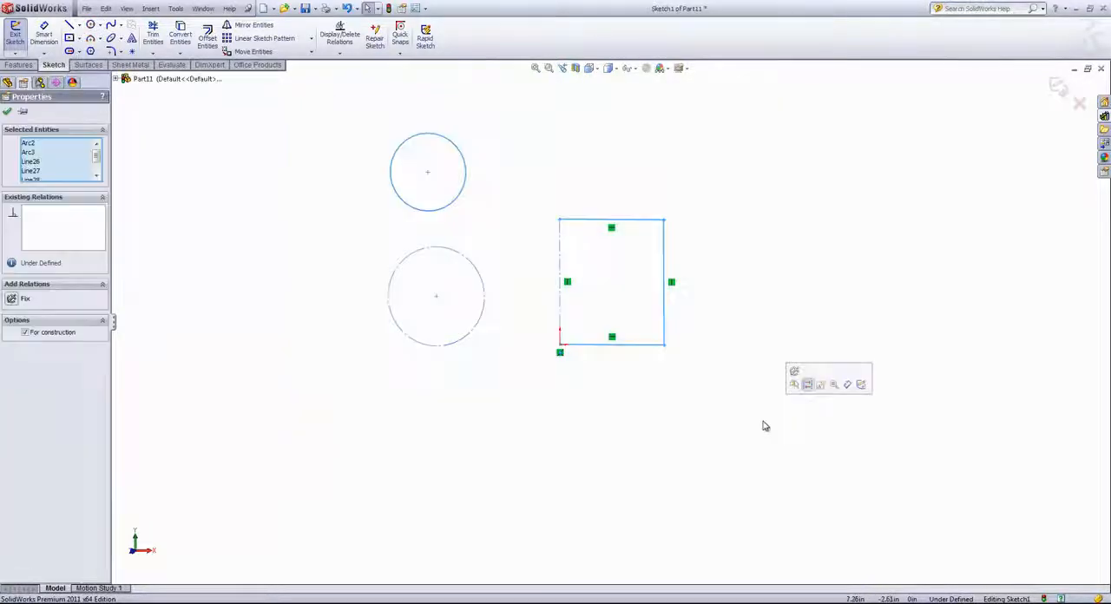
{"action": "key", "text": "Delete"}
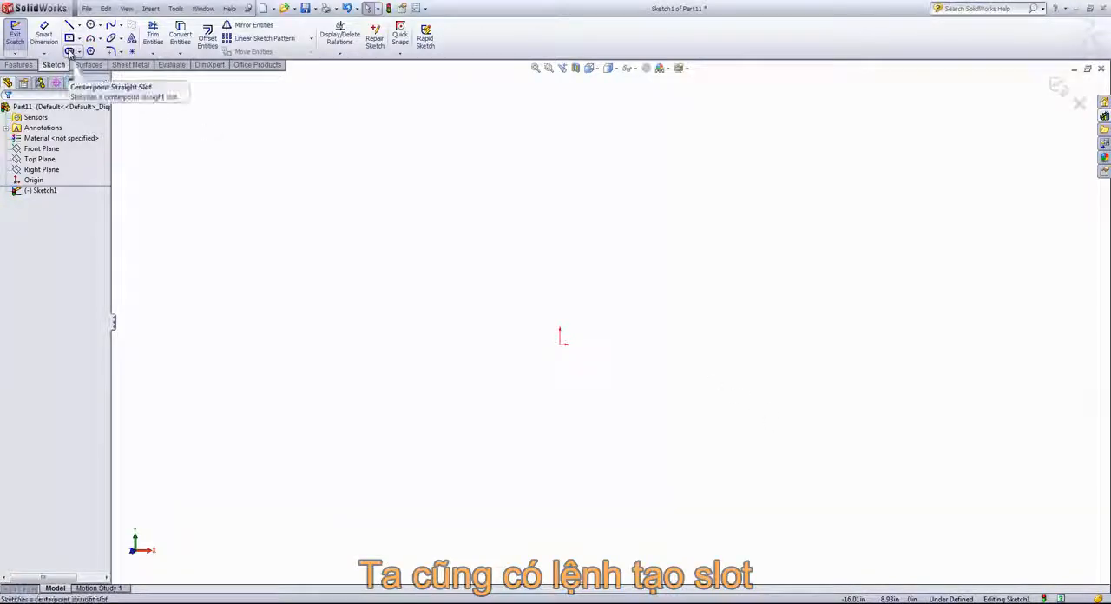
Step: Sketch a horizontal Straight Slot about 4.9 in between its arc centers, above and to the left of the origin
{"action": "left_click", "coordinate": [79, 53]}
{"action": "left_click", "coordinate": [67, 53]}
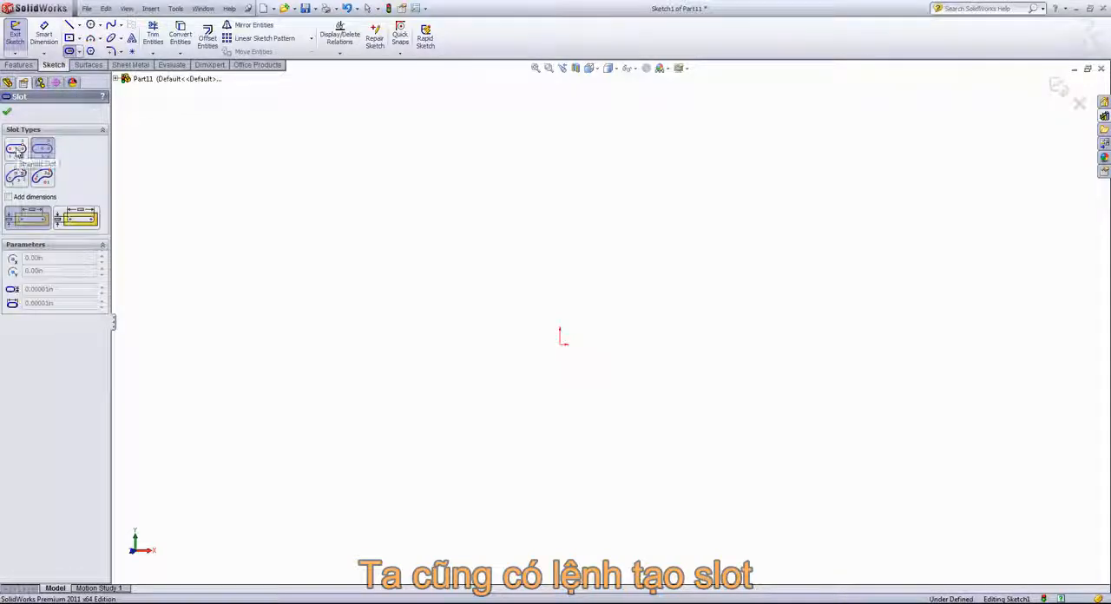
{"action": "left_click", "coordinate": [17, 151]}
{"action": "left_click", "coordinate": [406, 183]}
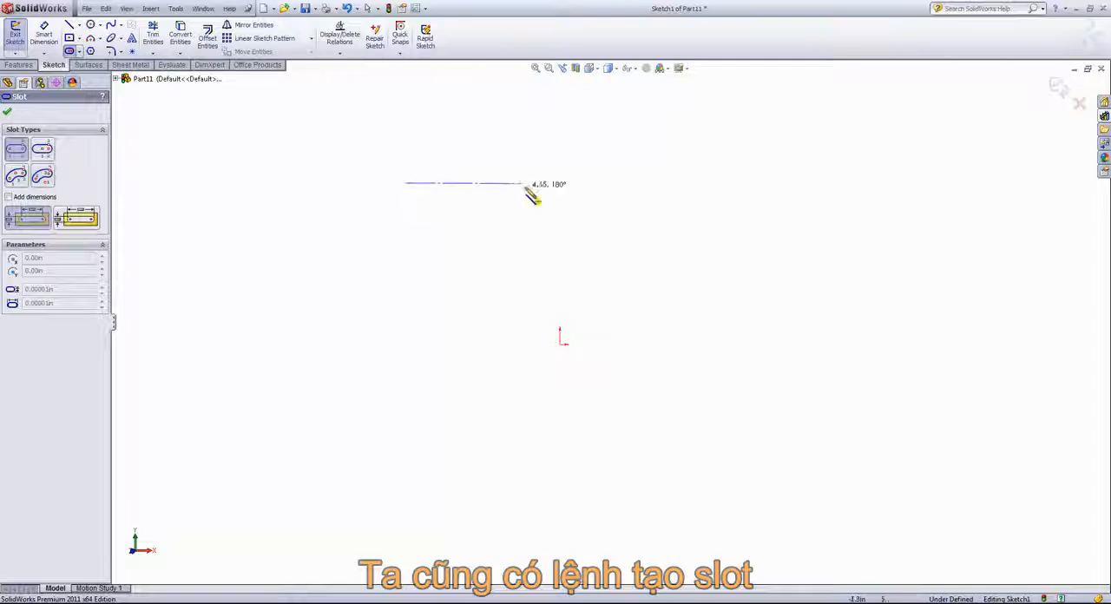
{"action": "left_click", "coordinate": [544, 183]}
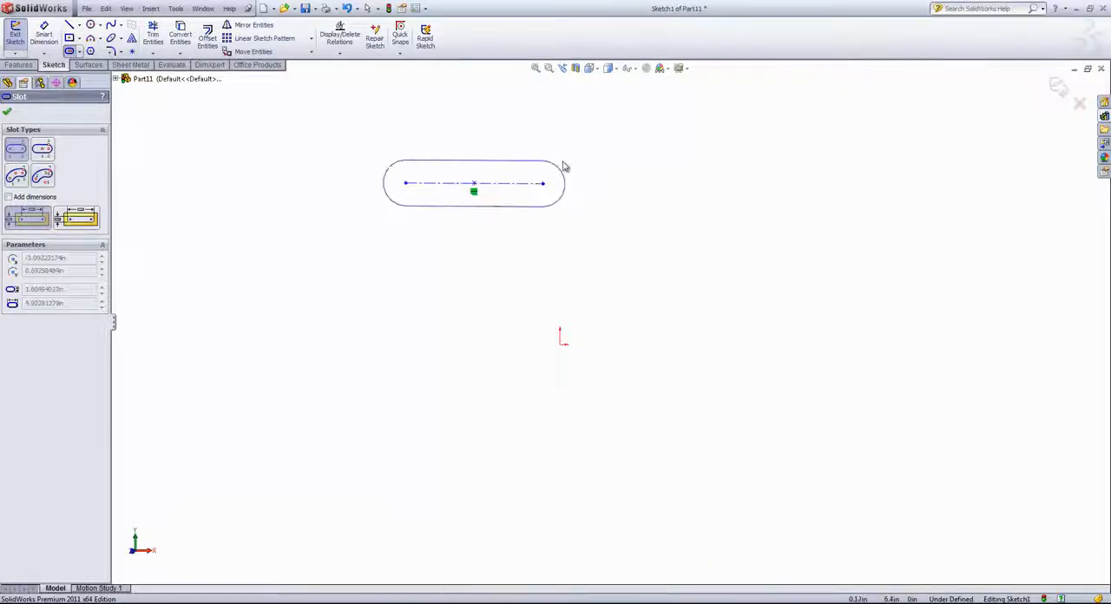
{"action": "left_click", "coordinate": [565, 168]}
Step: Sketch a tilted Centerpoint Straight Slot about 5.1 in between arc centers and 1.95 in wide, below the horizontal slot
{"action": "left_click", "coordinate": [42, 153]}
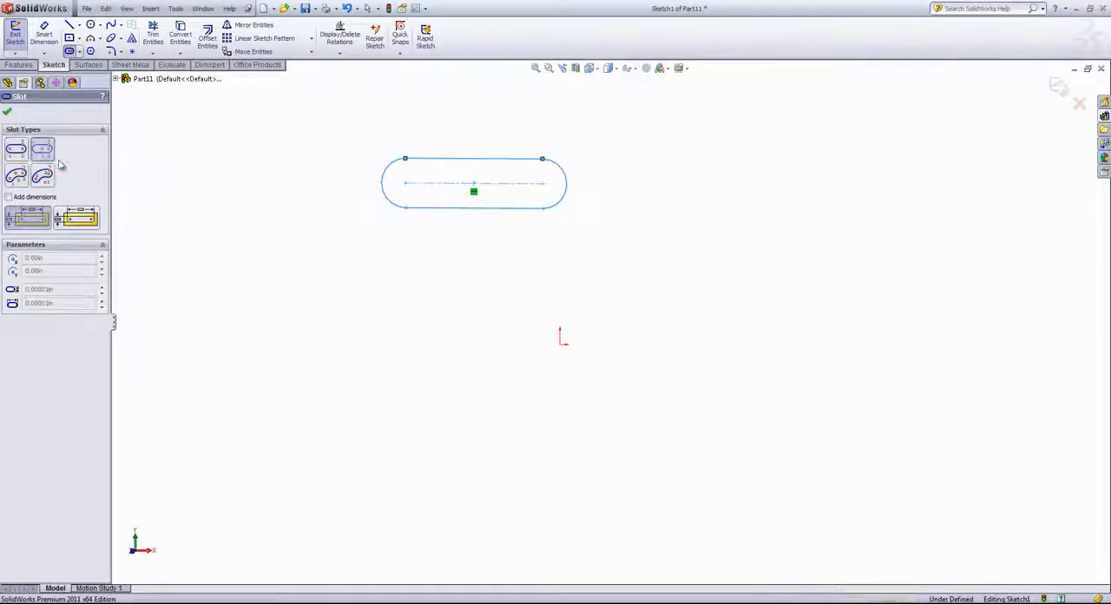
{"action": "left_click", "coordinate": [414, 309]}
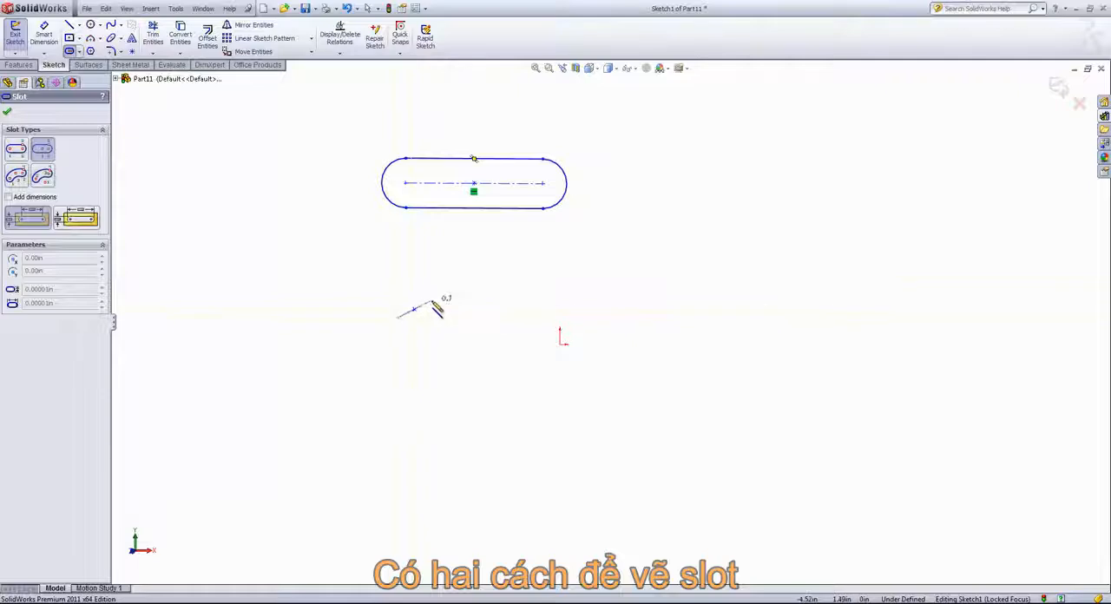
{"action": "left_click", "coordinate": [368, 253]}
{"action": "left_click", "coordinate": [411, 267]}
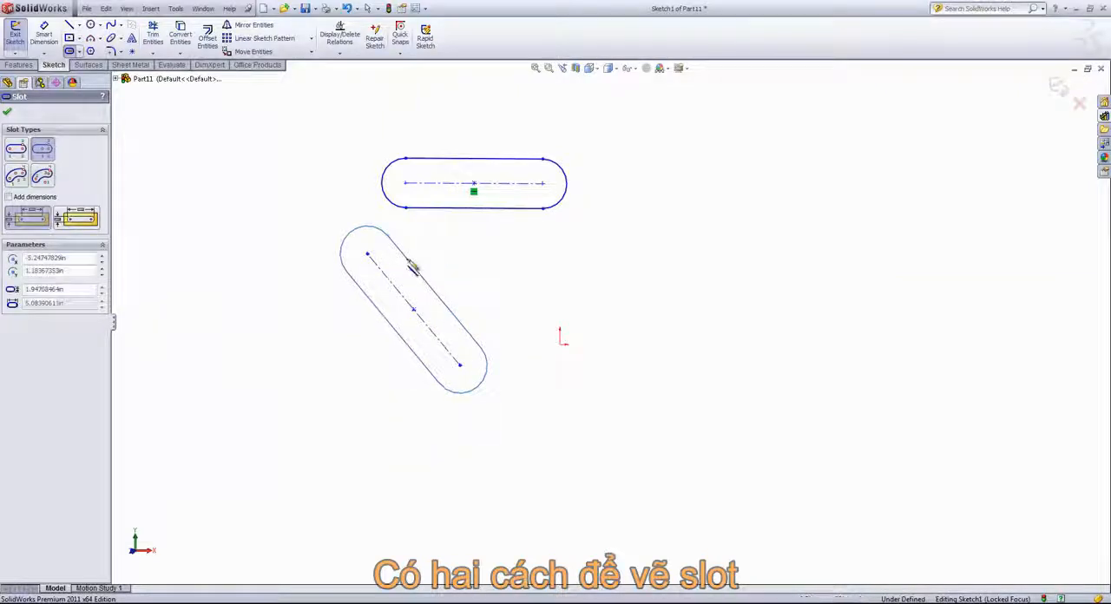
Step: Sketch a 3 Point Arc Slot from the origin up to the right, about 5.2 in arc radius and 1.4 in wide, and end the command
{"action": "left_click", "coordinate": [16, 176]}
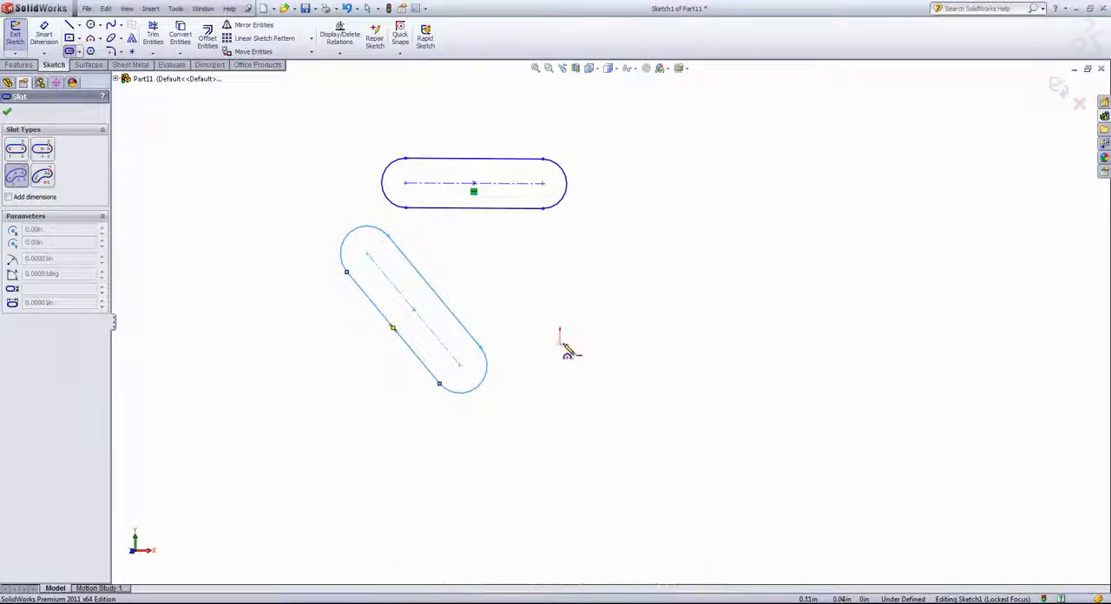
{"action": "left_click", "coordinate": [563, 341]}
{"action": "left_click", "coordinate": [629, 263]}
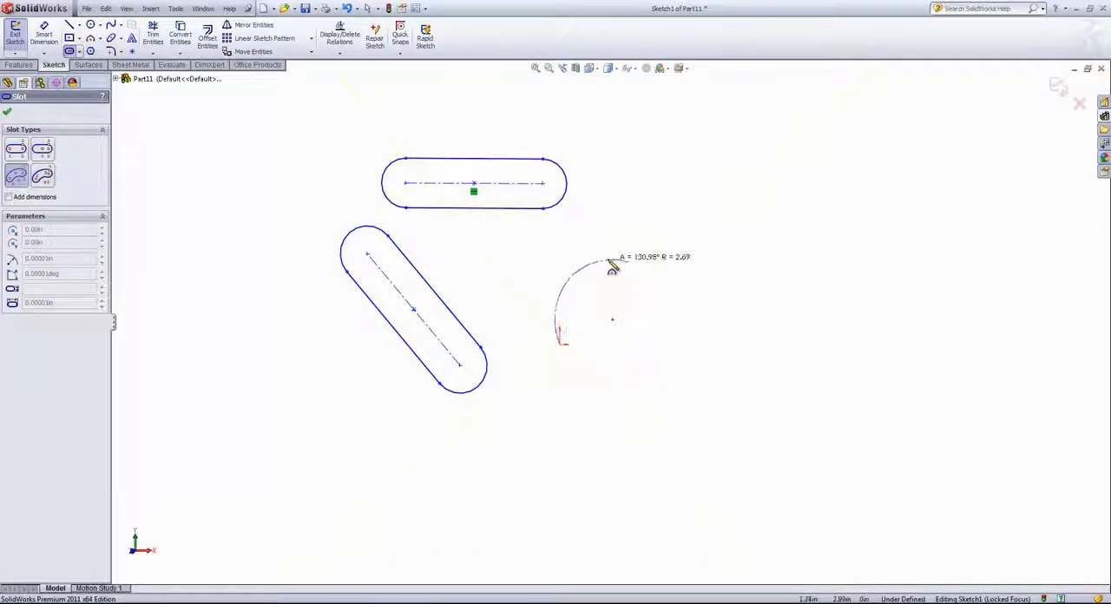
{"action": "left_click", "coordinate": [605, 289]}
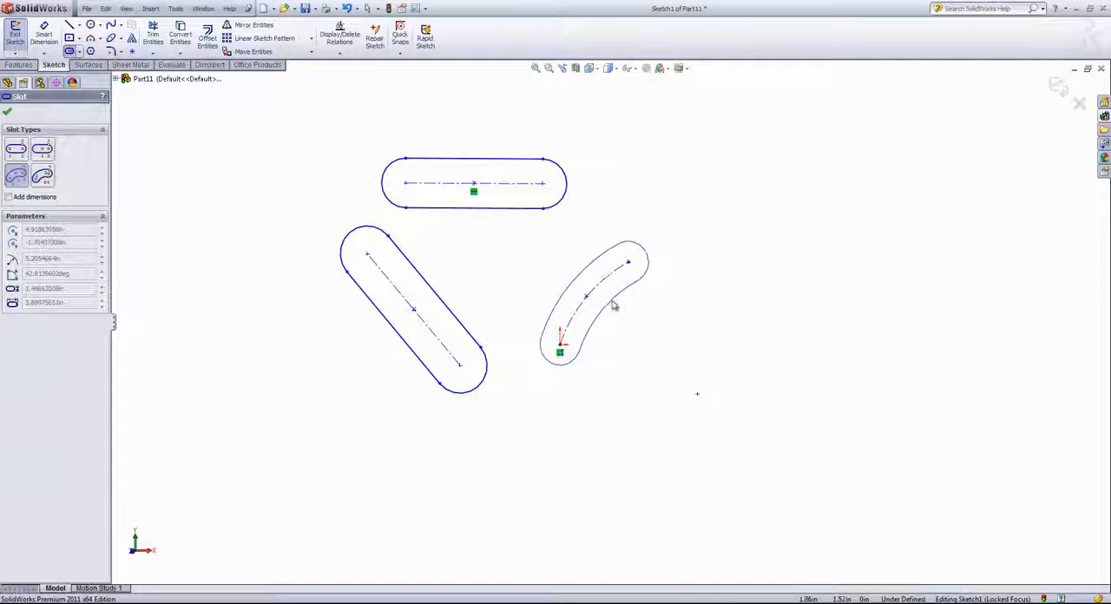
{"action": "left_click", "coordinate": [570, 282]}
{"action": "right_click", "coordinate": [634, 400]}
{"action": "left_click", "coordinate": [653, 402]}
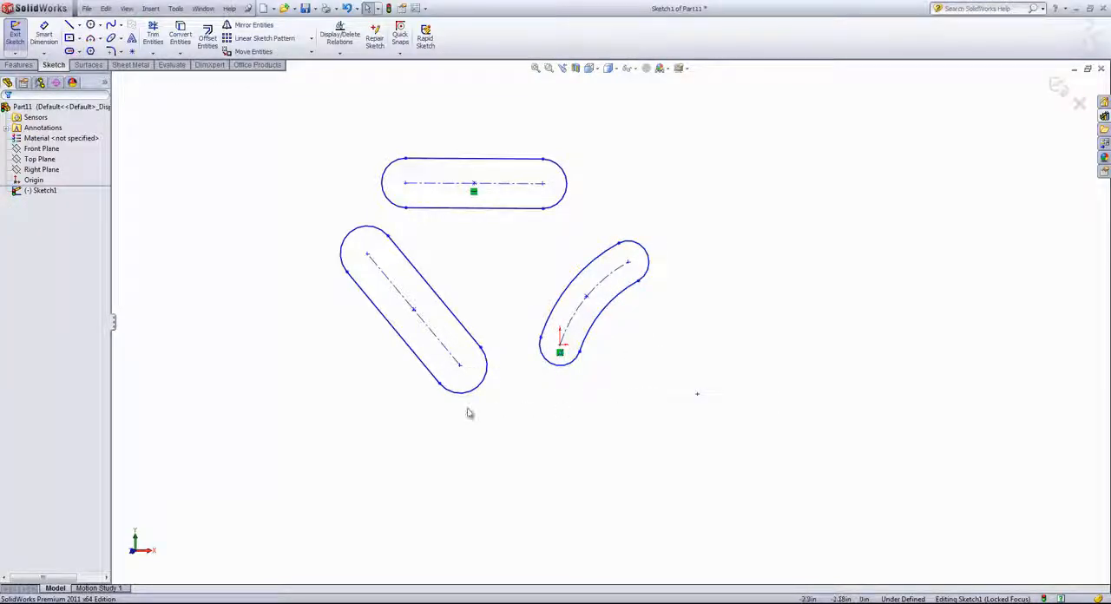
Step: Select all three slots together and delete them from the sketch
{"action": "left_click_drag", "start_coordinate": [257, 430], "coordinate": [787, 105]}
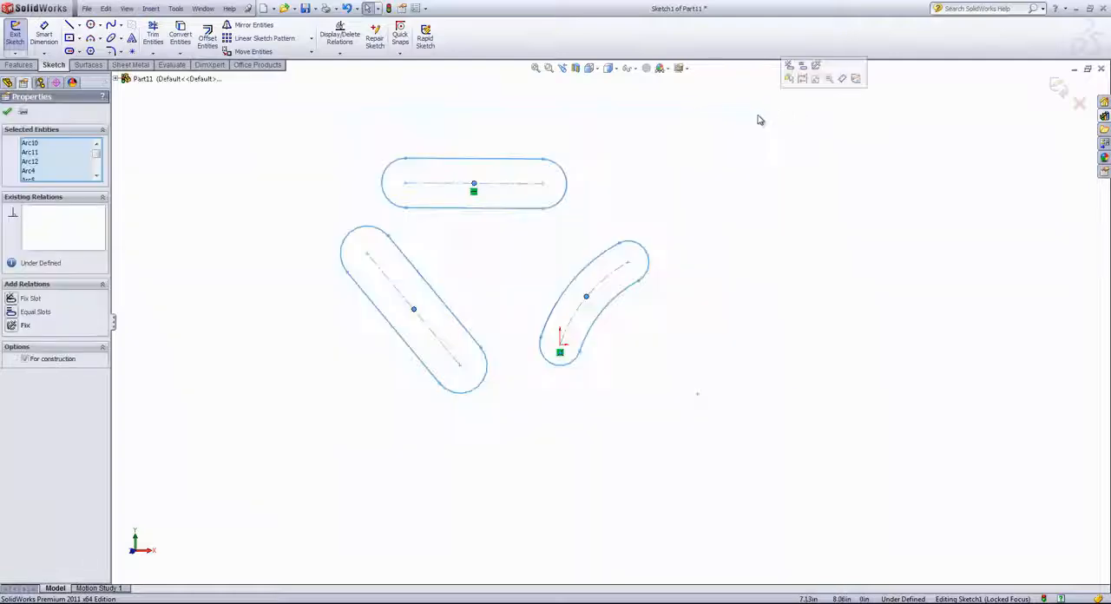
{"action": "key", "text": "Delete"}
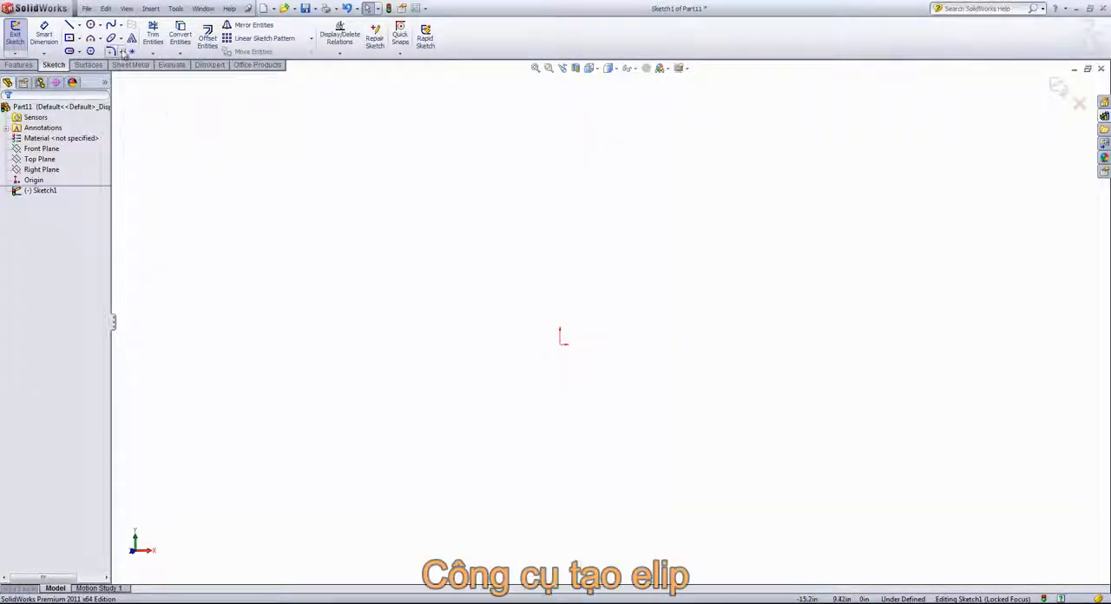
Step: Sketch an Ellipse centered on the origin with a horizontal radius of about 5.1 in and a vertical radius of about 2.5 in
{"action": "left_click", "coordinate": [120, 40]}
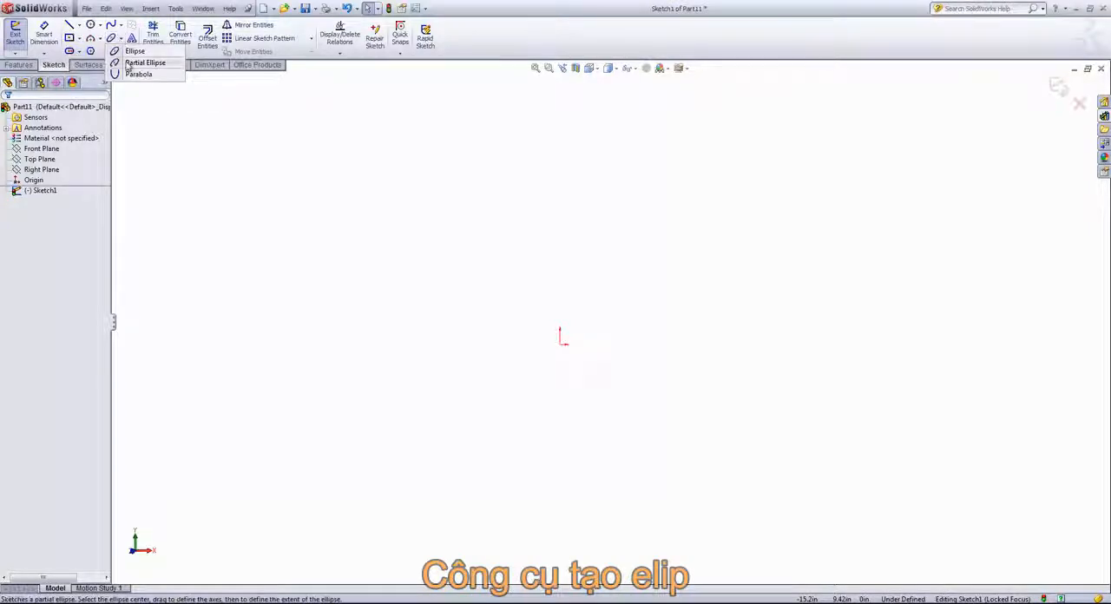
{"action": "left_click", "coordinate": [132, 64]}
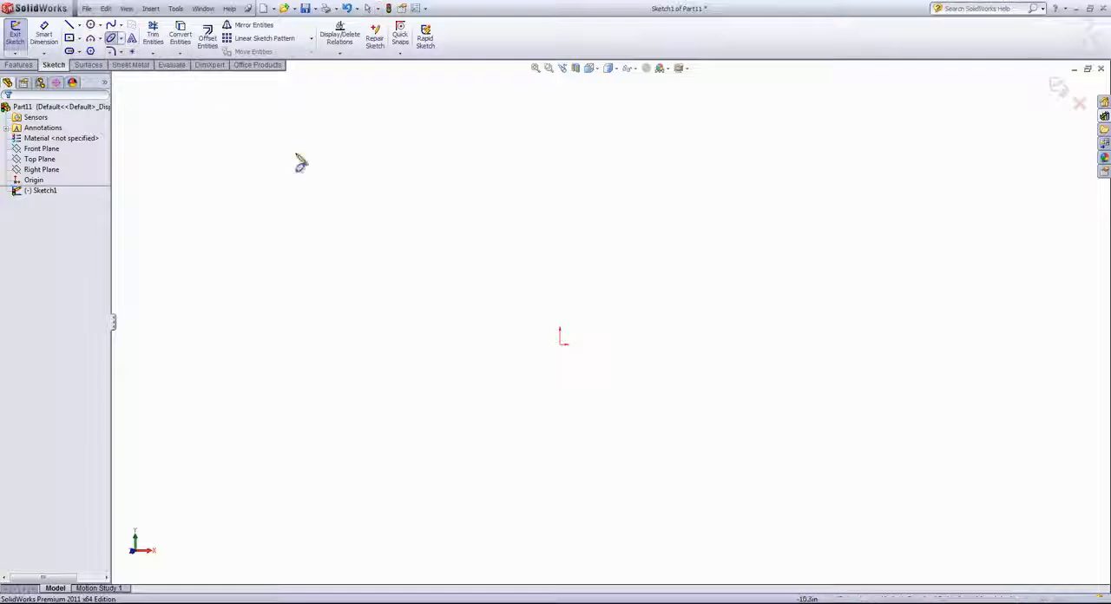
{"action": "left_click", "coordinate": [561, 340]}
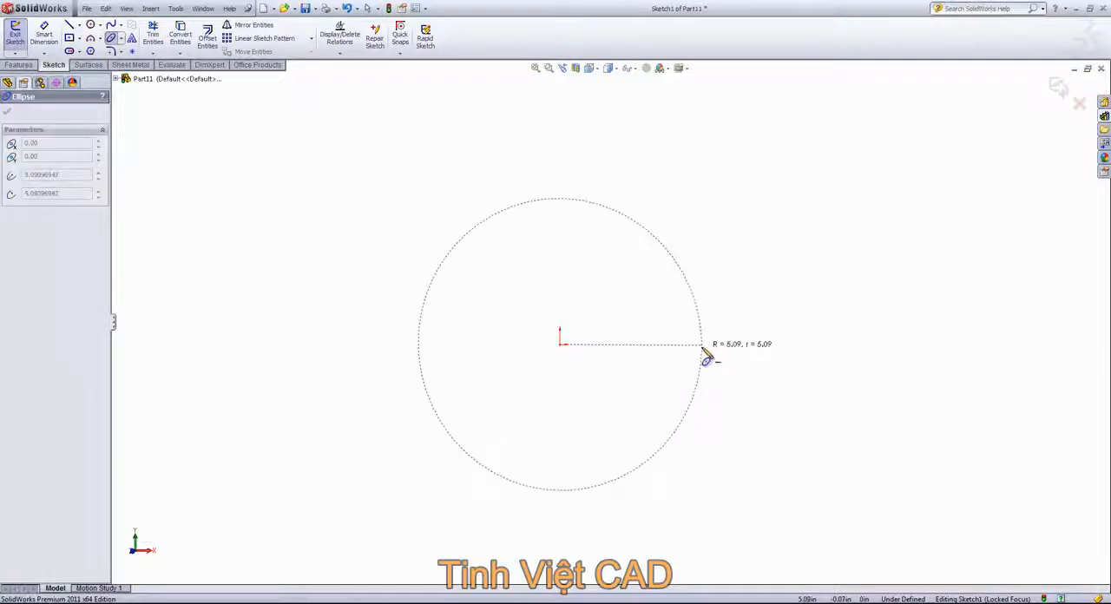
{"action": "left_click", "coordinate": [703, 345]}
{"action": "left_click", "coordinate": [633, 280]}
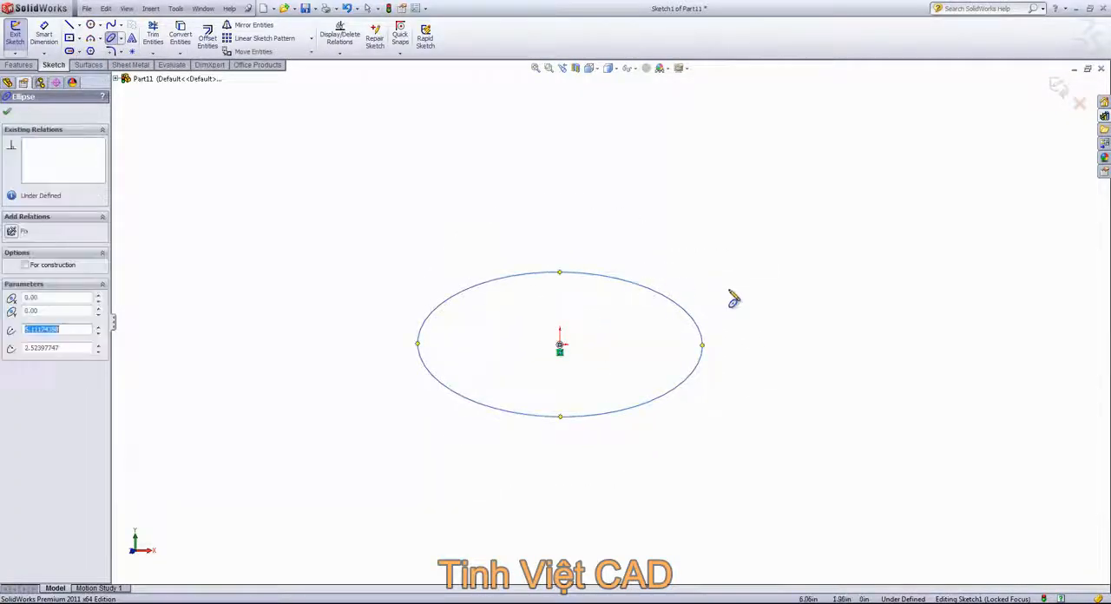
Step: End the Ellipse command, pull the ellipse's edge points to make it rounder and tilted, and delete the ellipse
{"action": "right_click", "coordinate": [731, 298]}
{"action": "left_click", "coordinate": [752, 303]}
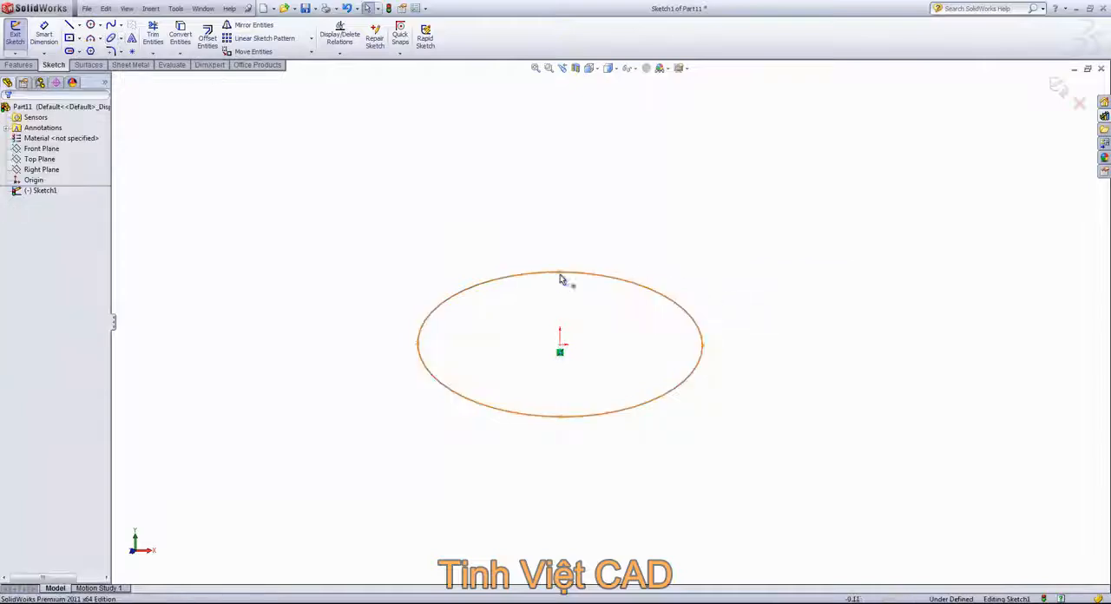
{"action": "left_click_drag", "start_coordinate": [560, 278], "coordinate": [500, 277]}
{"action": "left_click_drag", "start_coordinate": [531, 275], "coordinate": [598, 265]}
{"action": "left_click", "coordinate": [521, 275]}
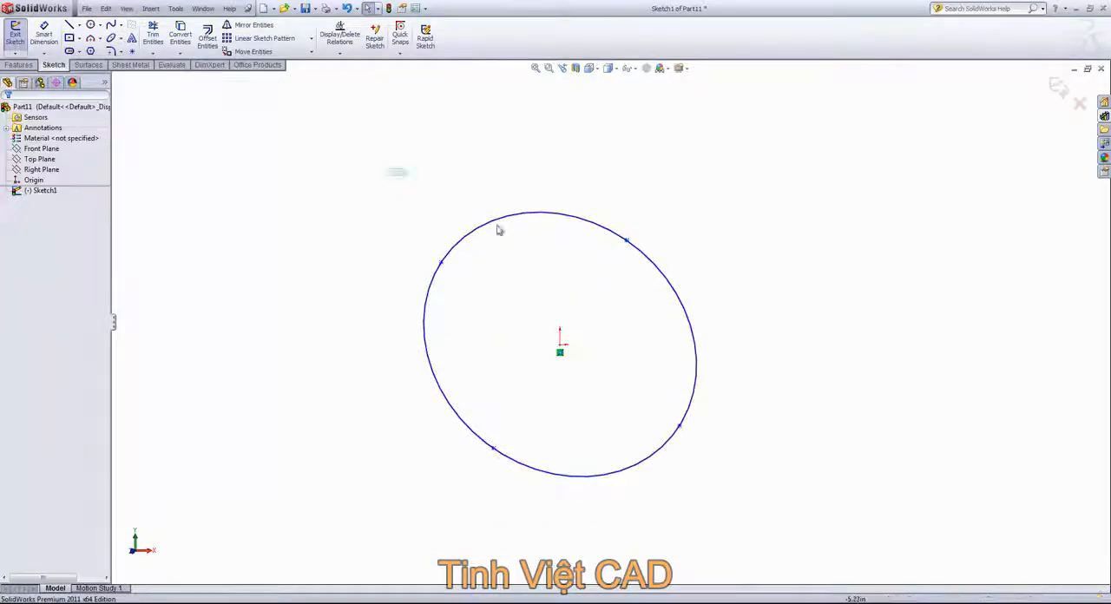
{"action": "left_click_drag", "start_coordinate": [390, 169], "coordinate": [781, 527]}
{"action": "key", "text": "Delete"}
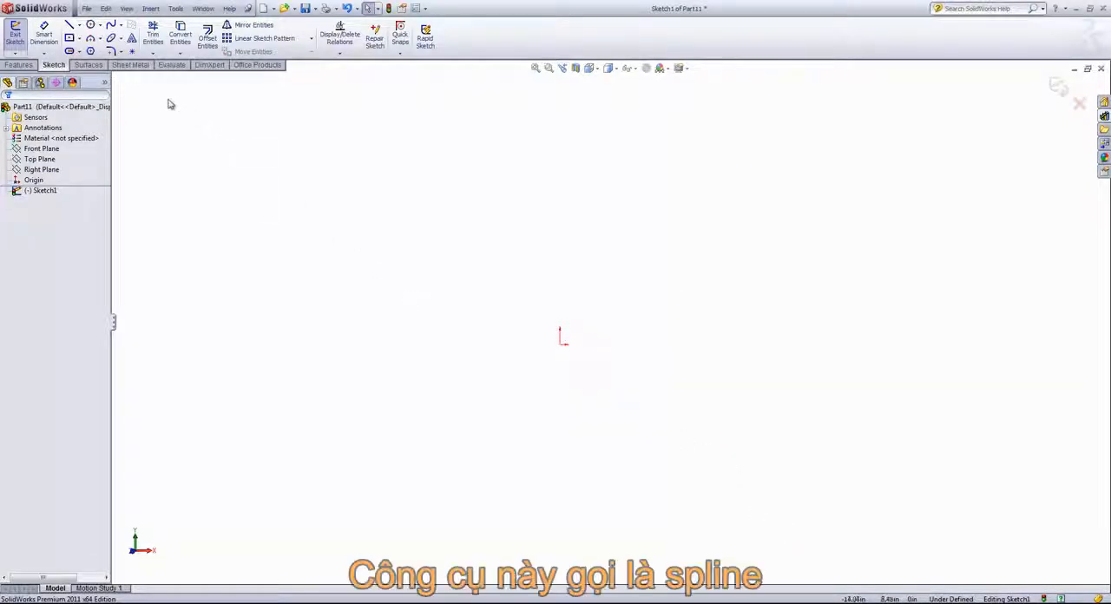
Step: Sketch a three-point Spline from the origin, bowing to the left and ending about 8.9 in above it, and end the command
{"action": "left_click", "coordinate": [121, 28]}
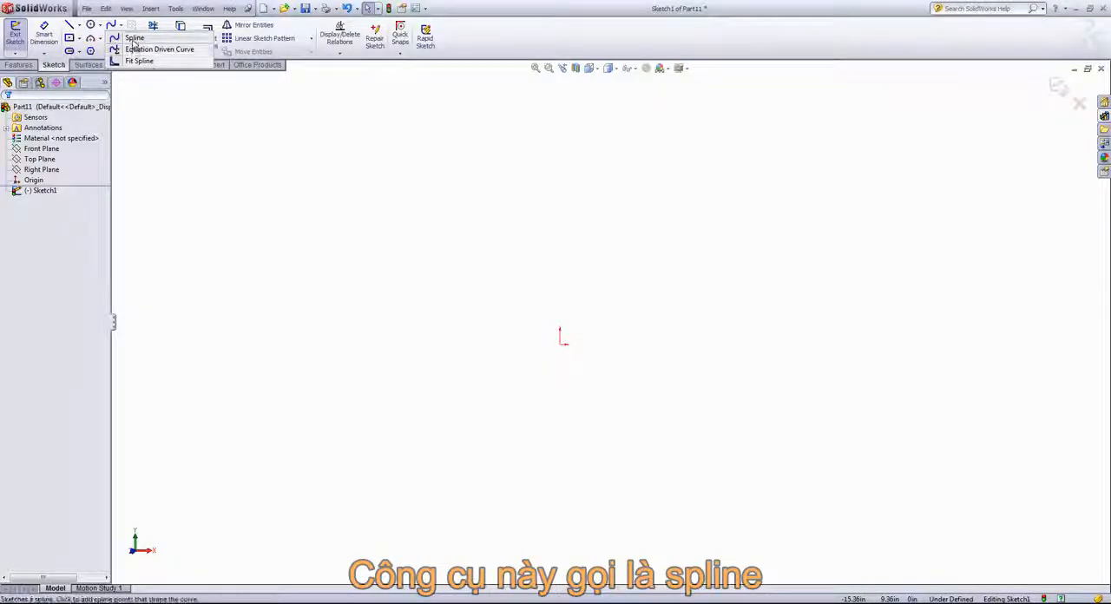
{"action": "left_click", "coordinate": [132, 37]}
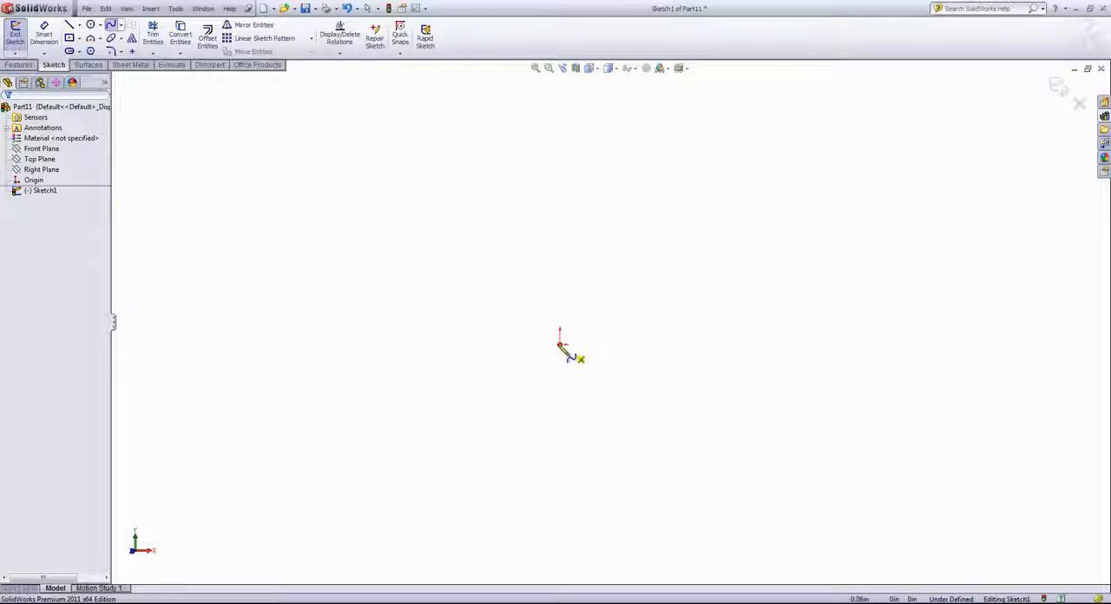
{"action": "left_click", "coordinate": [560, 343]}
{"action": "left_click", "coordinate": [465, 190]}
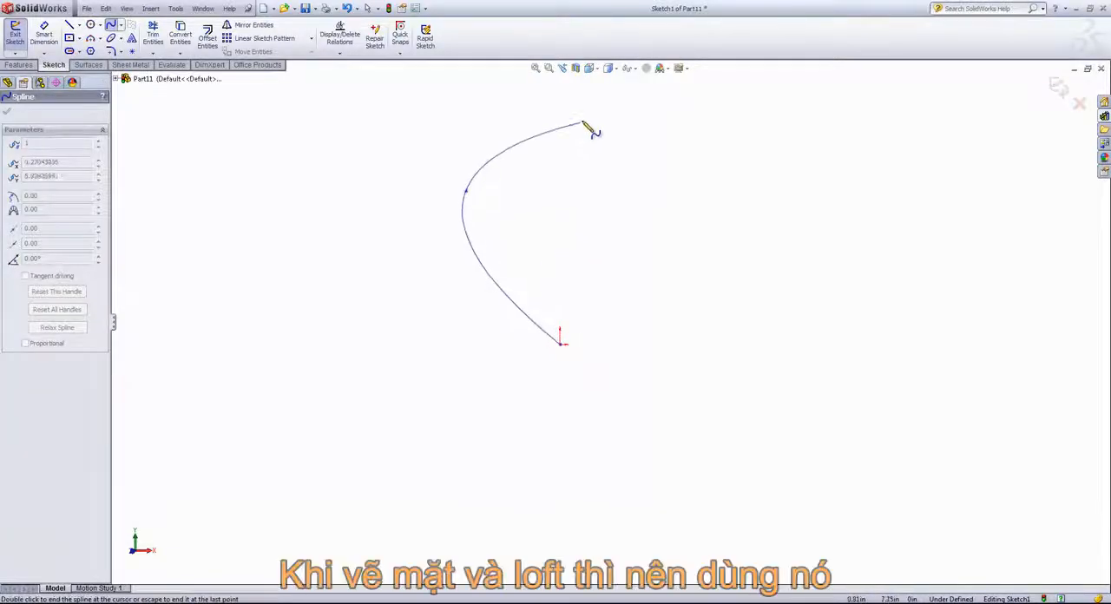
{"action": "left_click", "coordinate": [520, 90]}
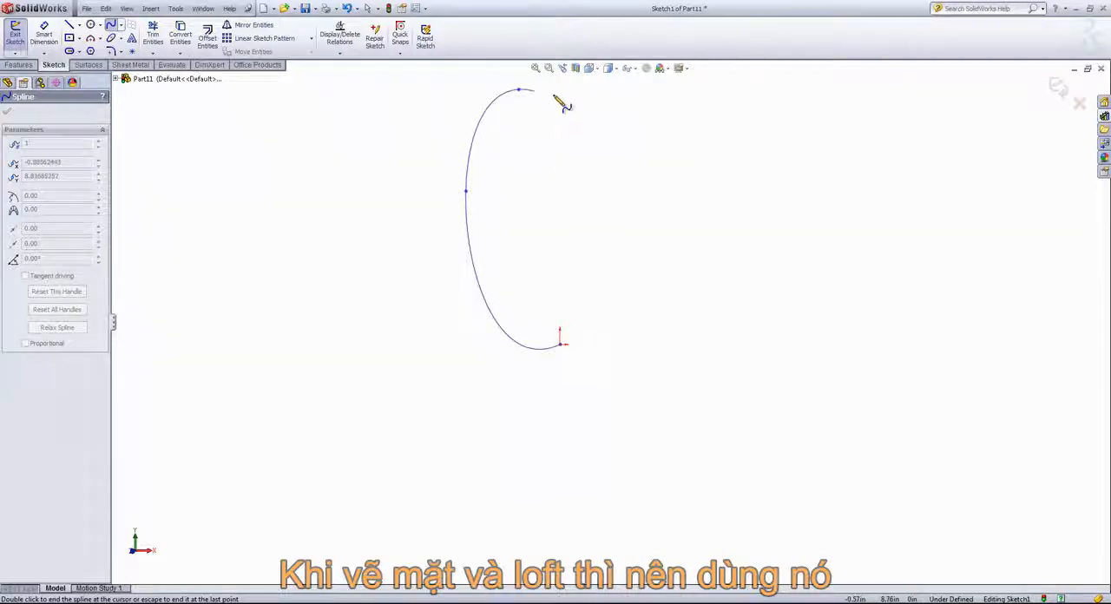
{"action": "right_click", "coordinate": [596, 118]}
{"action": "left_click", "coordinate": [642, 111]}
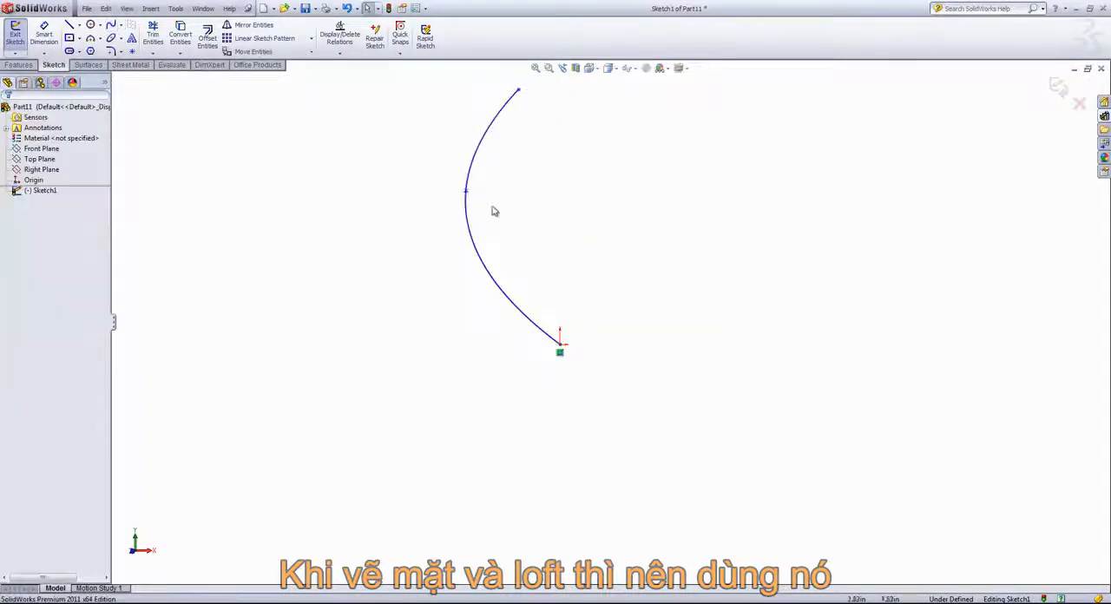
Step: Reshape the spline by moving its middle point to about X -5.04, Y 5.07 in and adjusting its upper end tangent, and delete it
{"action": "left_click_drag", "start_coordinate": [466, 196], "coordinate": [409, 164]}
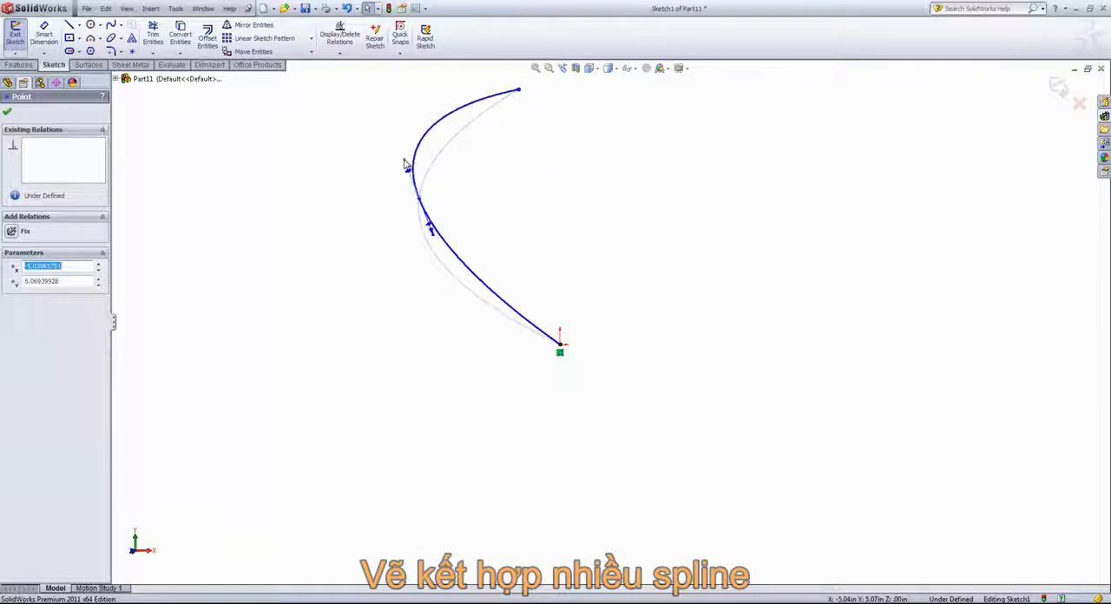
{"action": "mouse_move", "coordinate": [489, 96]}
{"action": "left_mouse_down"}
{"action": "mouse_move", "coordinate": [400, 97]}
{"action": "mouse_move", "coordinate": [491, 96]}
{"action": "left_mouse_up"}
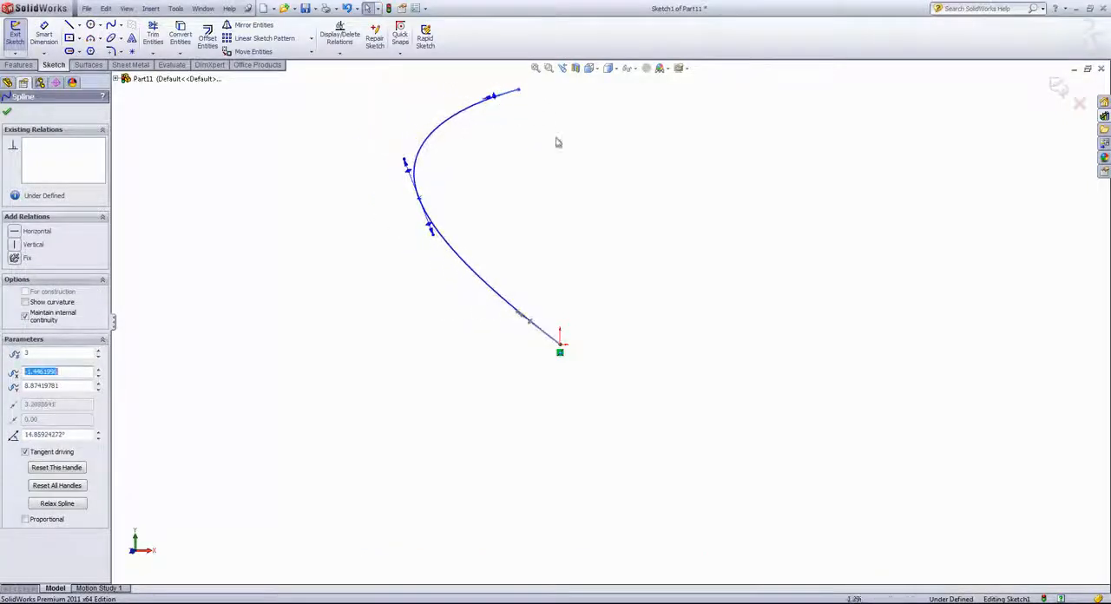
{"action": "left_click", "coordinate": [459, 125]}
{"action": "left_click", "coordinate": [452, 124]}
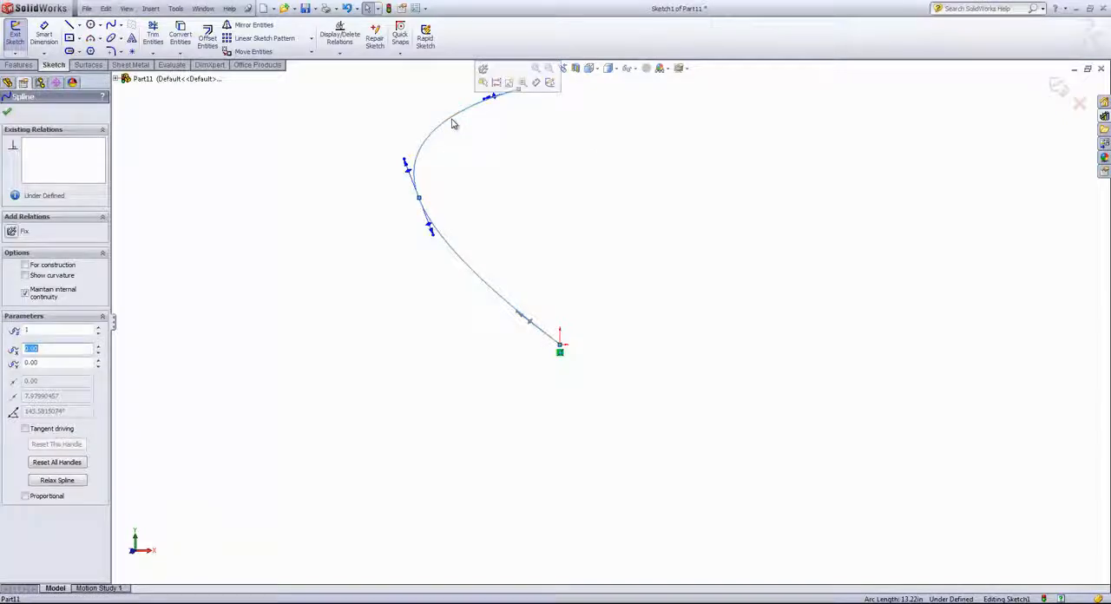
{"action": "key", "text": "Delete"}
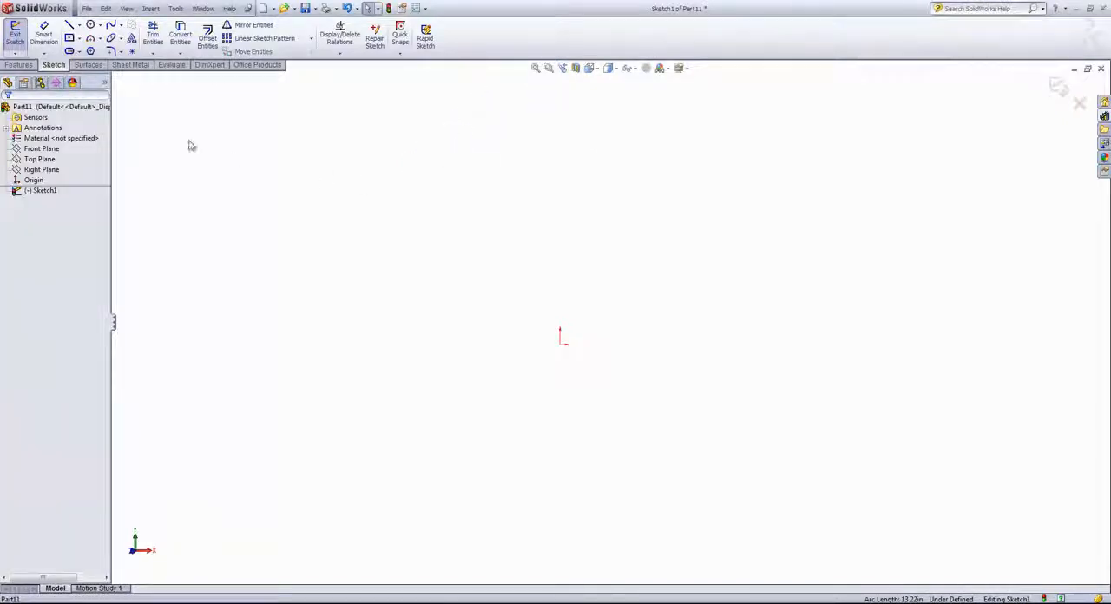
Step: Sketch a Centerpoint Arc centered on the origin, starting straight above it, with about 3 in radius and a 162° sweep on the right side
{"action": "left_click", "coordinate": [100, 40]}
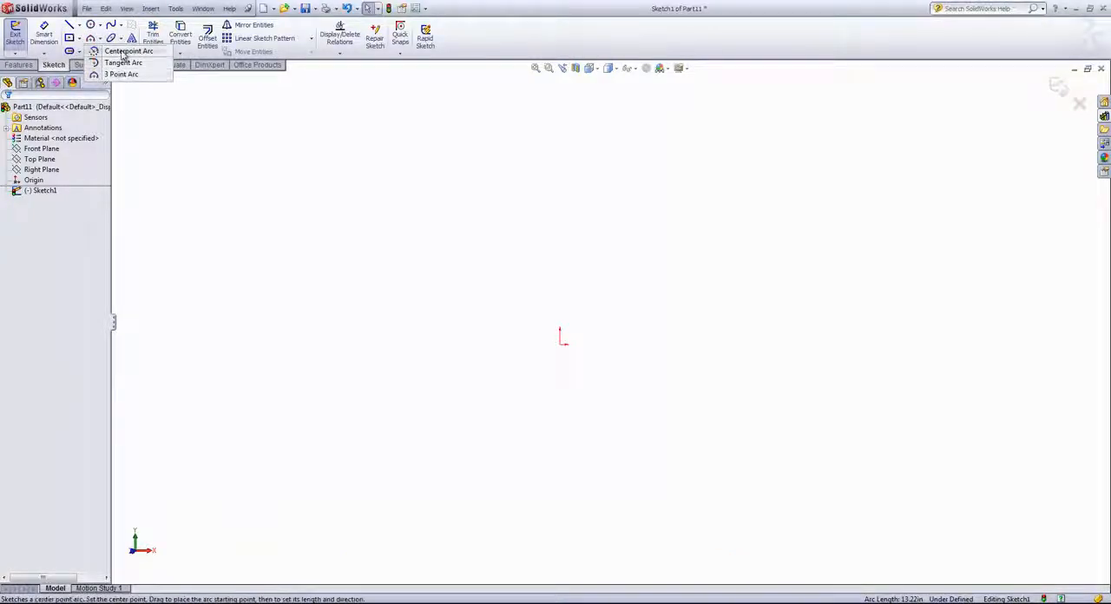
{"action": "left_click", "coordinate": [95, 51]}
{"action": "left_click", "coordinate": [561, 343]}
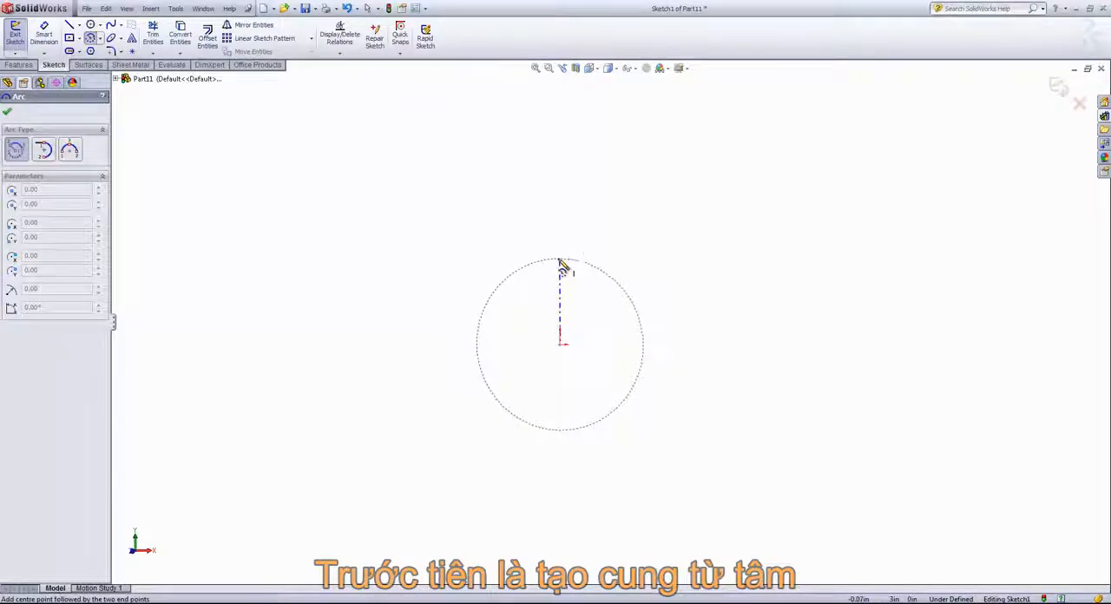
{"action": "left_click", "coordinate": [560, 259]}
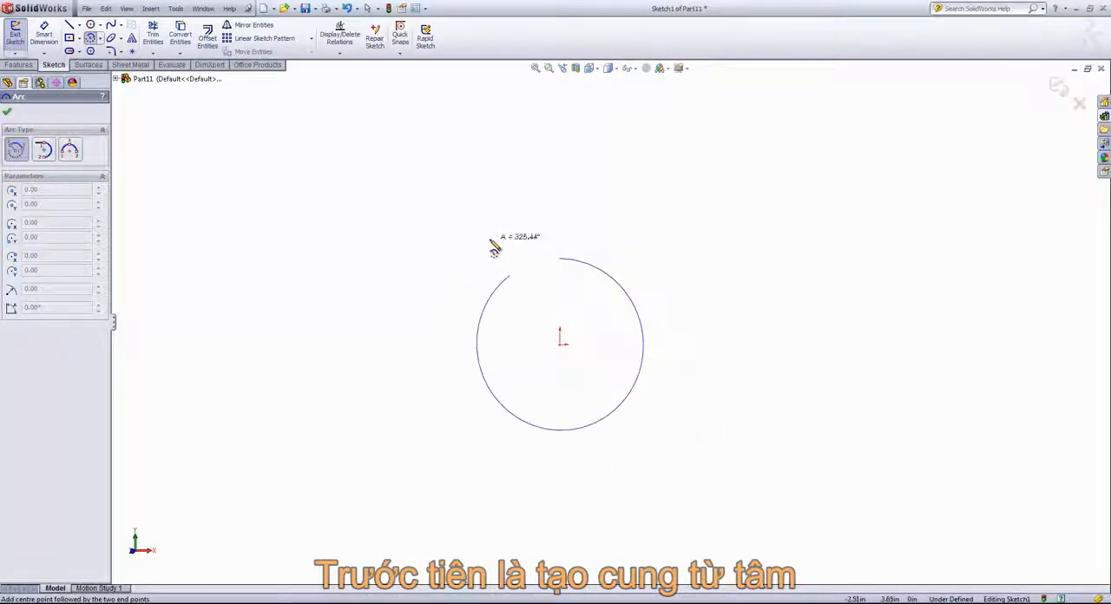
{"action": "left_click", "coordinate": [586, 426]}
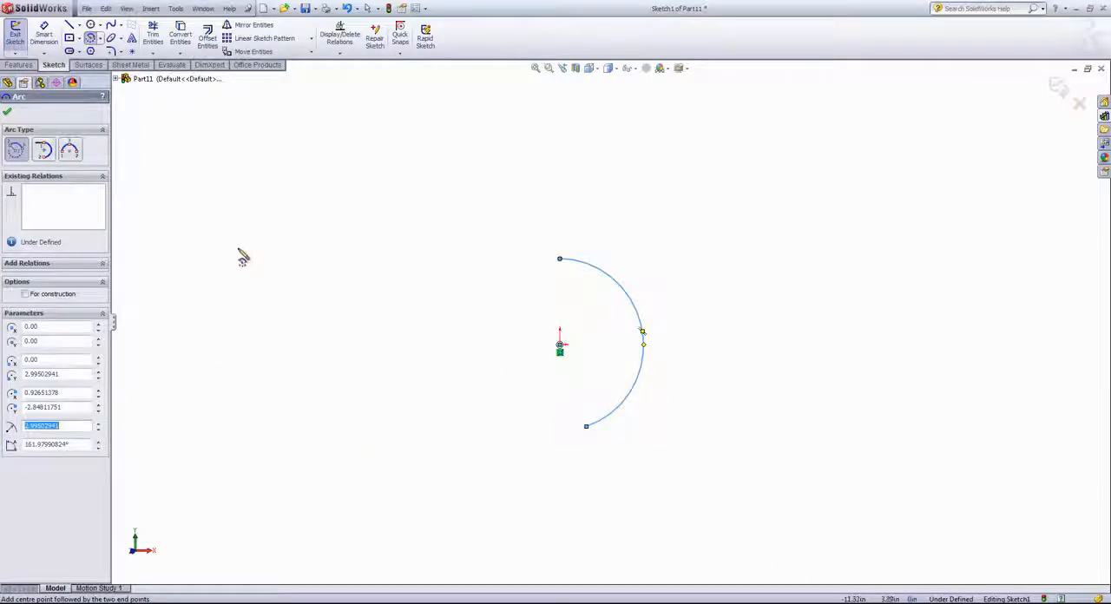
Step: Sketch a shallow 3 Point Arc above and left of the first arc, with about 13 in radius and a 38° sweep, and end the command
{"action": "left_click", "coordinate": [126, 73]}
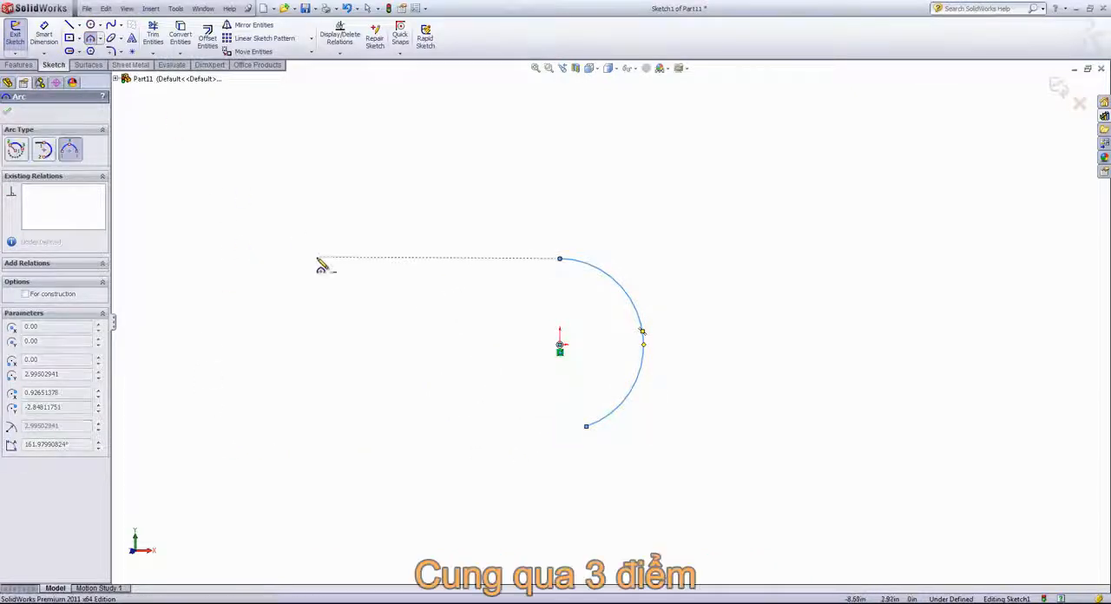
{"action": "left_click", "coordinate": [295, 218]}
{"action": "left_click", "coordinate": [532, 220]}
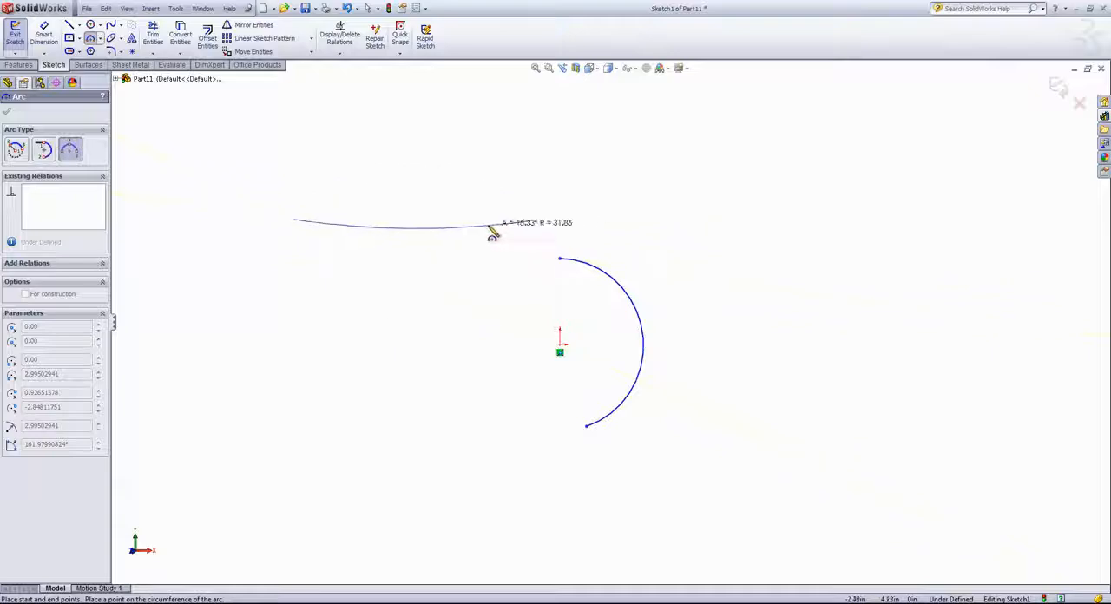
{"action": "left_click", "coordinate": [412, 200]}
{"action": "right_click", "coordinate": [403, 252]}
{"action": "left_click", "coordinate": [407, 254]}
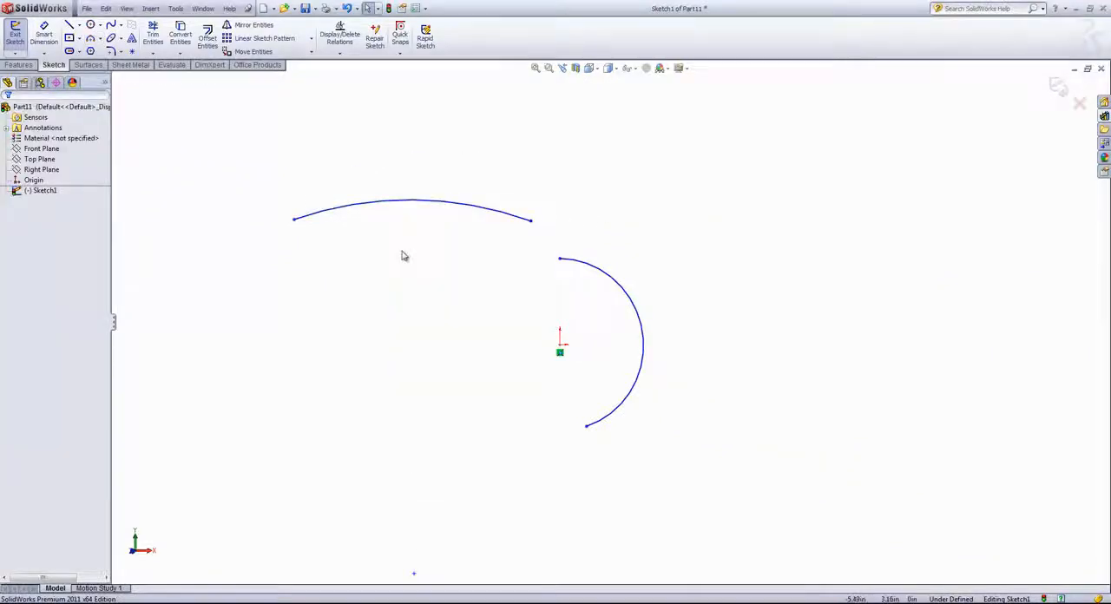
Step: Sketch a Tangent Arc of about 1.3 in radius curling down from the left end of the 3 point arc, and end the command
{"action": "left_click", "coordinate": [100, 39]}
{"action": "left_click", "coordinate": [114, 59]}
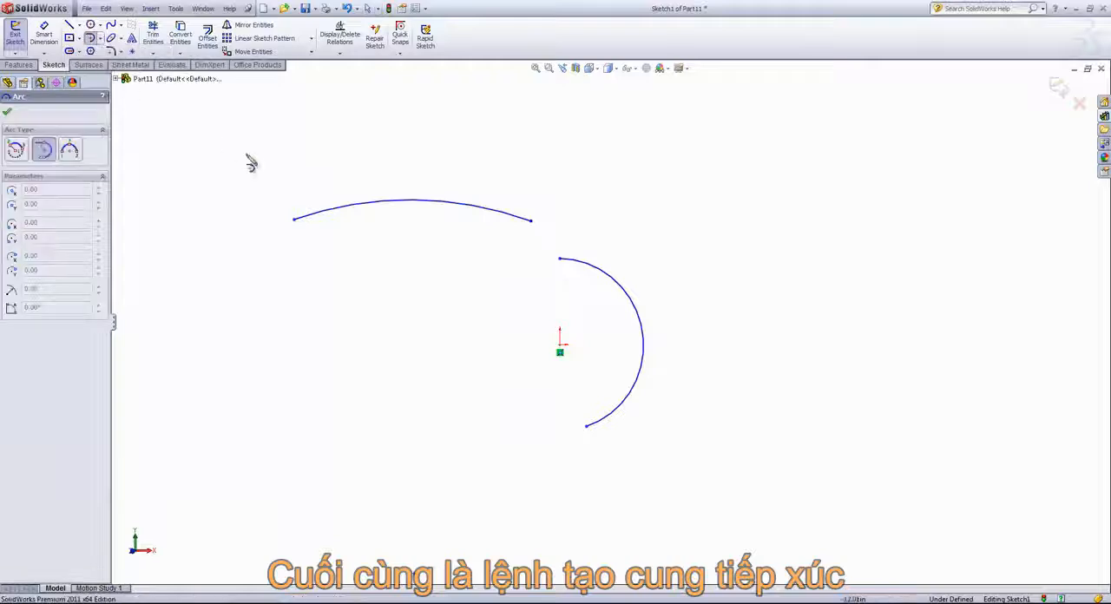
{"action": "left_click", "coordinate": [749, 289]}
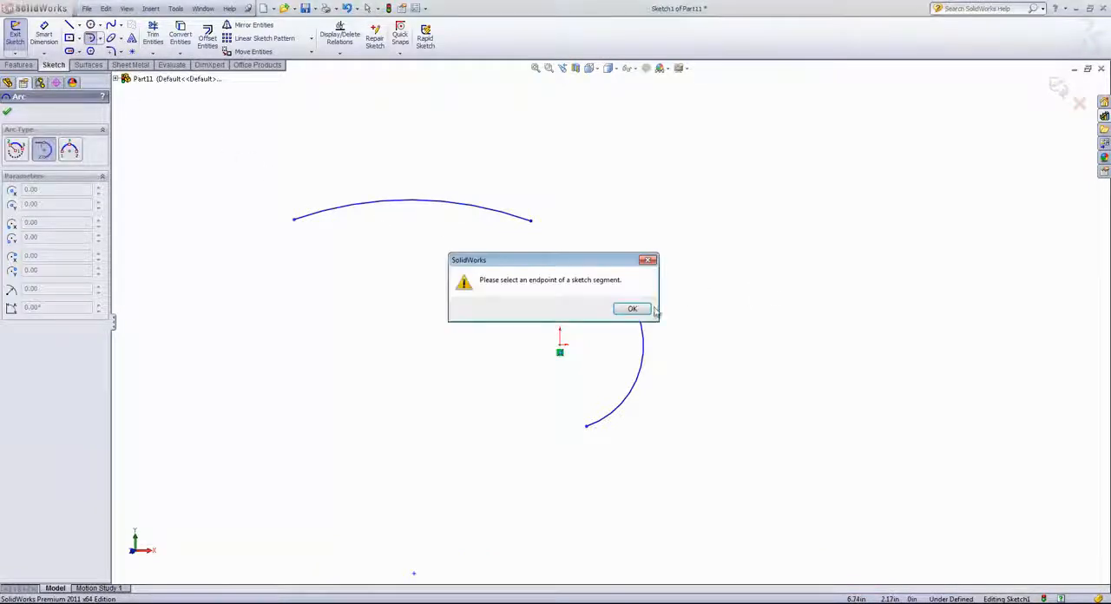
{"action": "left_click", "coordinate": [632, 308]}
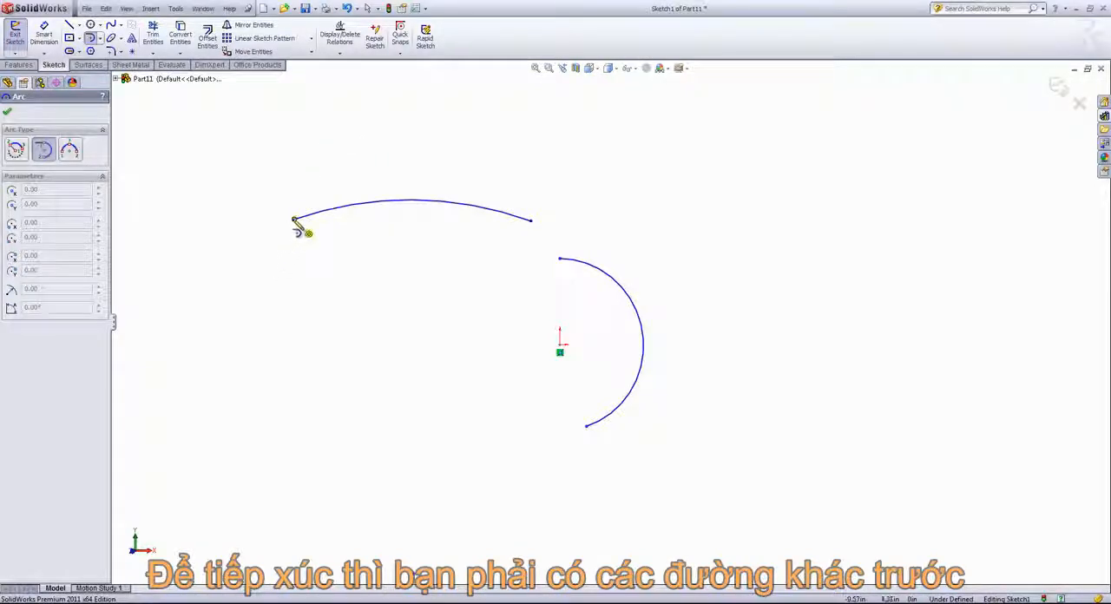
{"action": "left_click", "coordinate": [294, 220]}
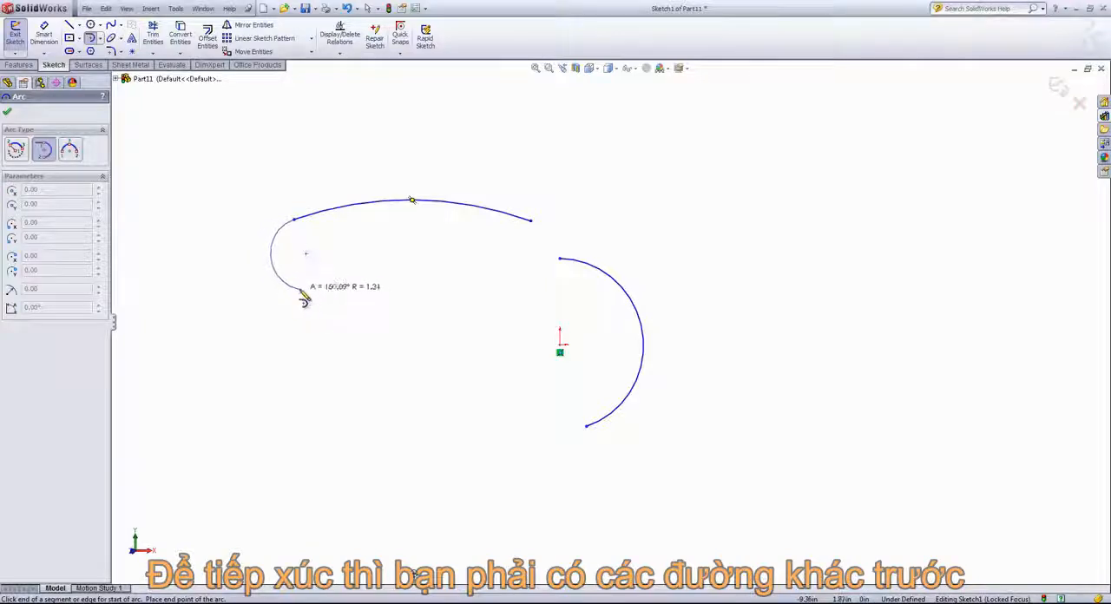
{"action": "left_click", "coordinate": [287, 286]}
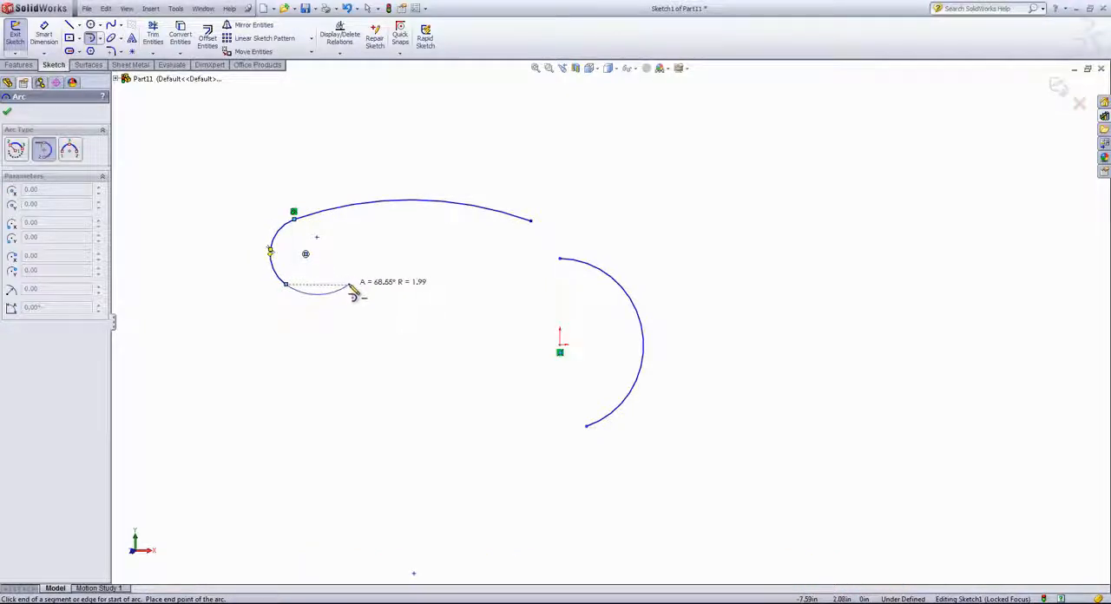
{"action": "right_click", "coordinate": [354, 293]}
{"action": "left_click", "coordinate": [359, 292]}
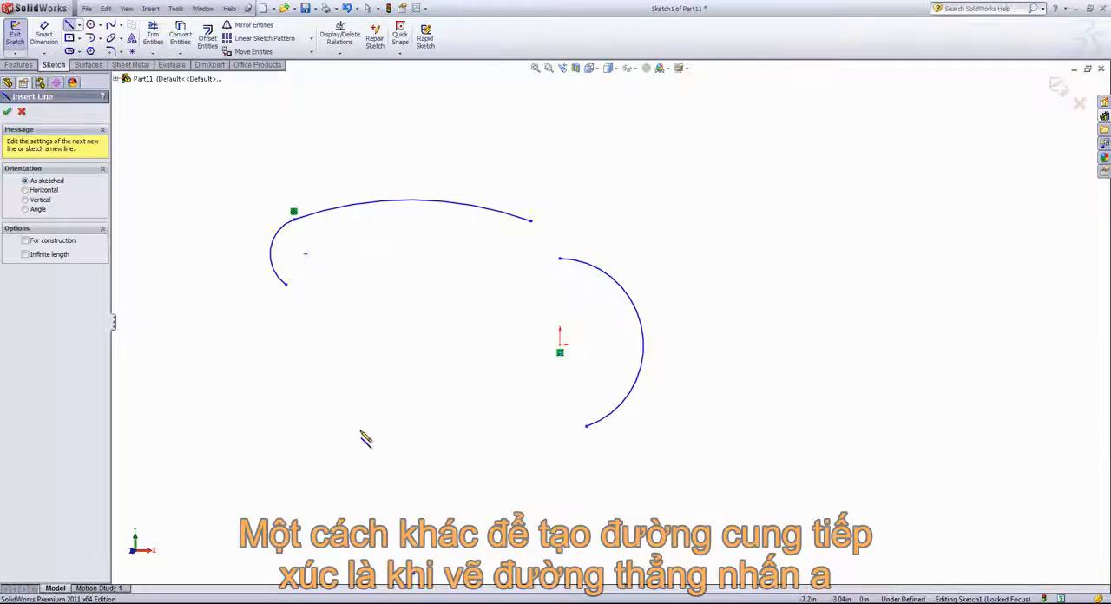
Step: Sketch a steep line about 6.4 in long below the arcs, continuing from its upper end into a tangent arc of about 1.8 in radius
{"action": "left_click", "coordinate": [311, 501]}
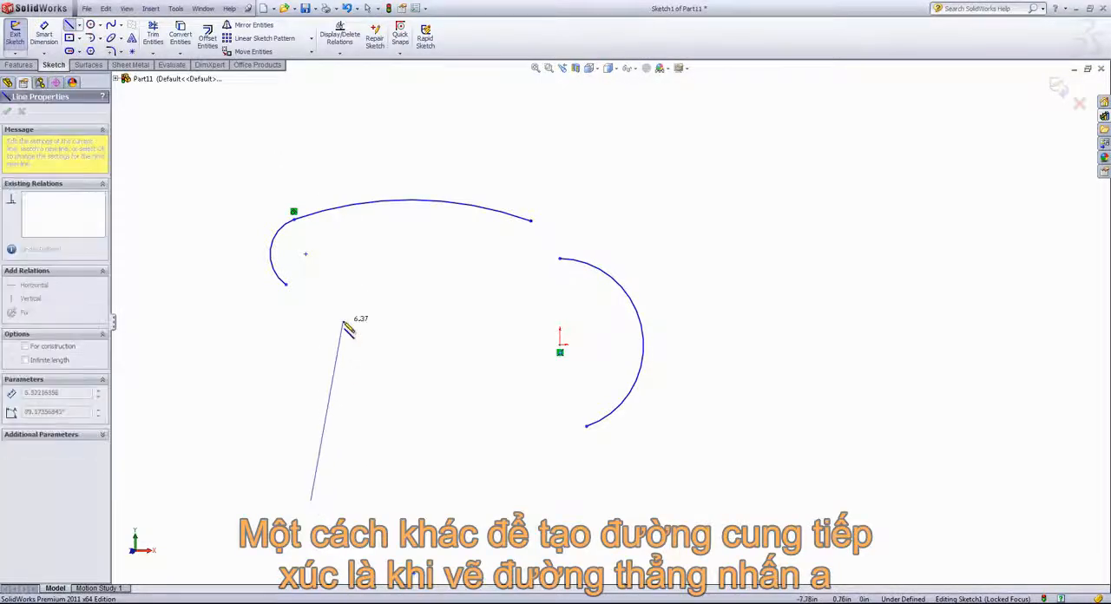
{"action": "left_click", "coordinate": [343, 322]}
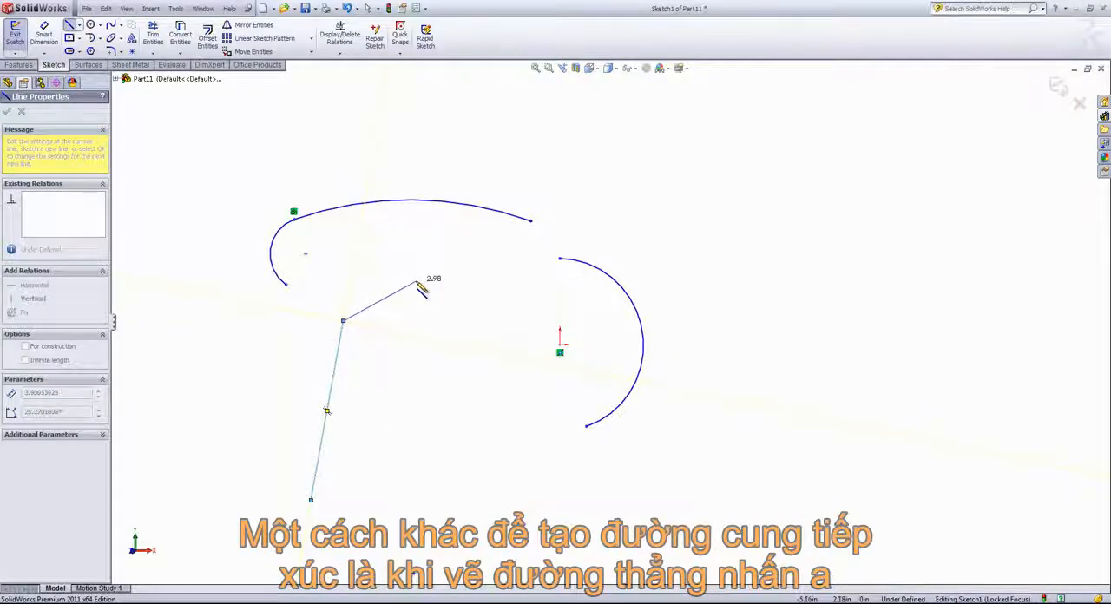
{"action": "key", "text": "a"}
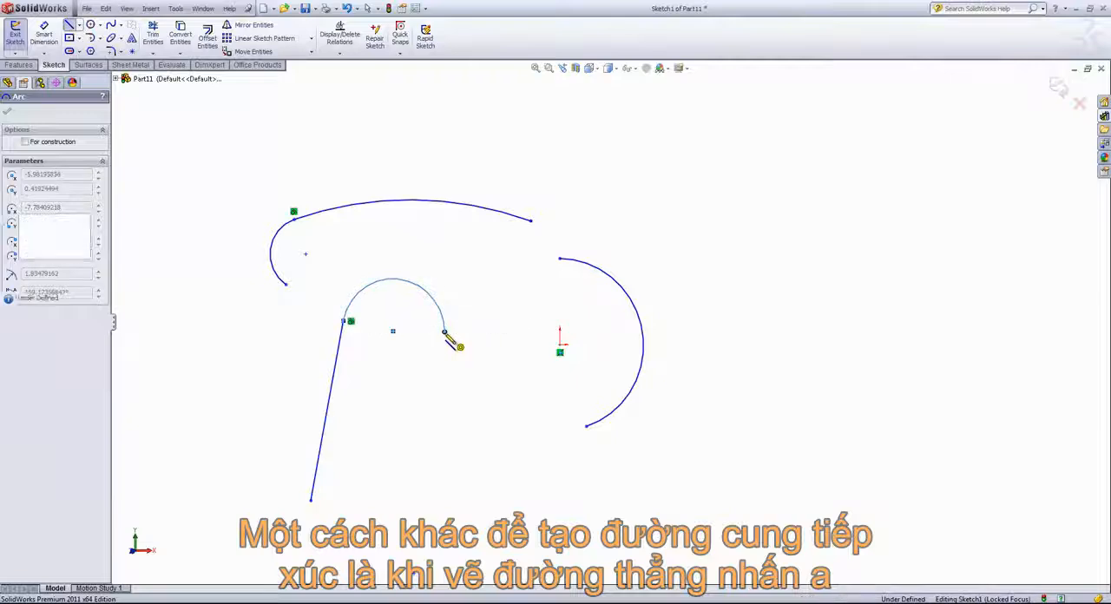
{"action": "left_click", "coordinate": [445, 332]}
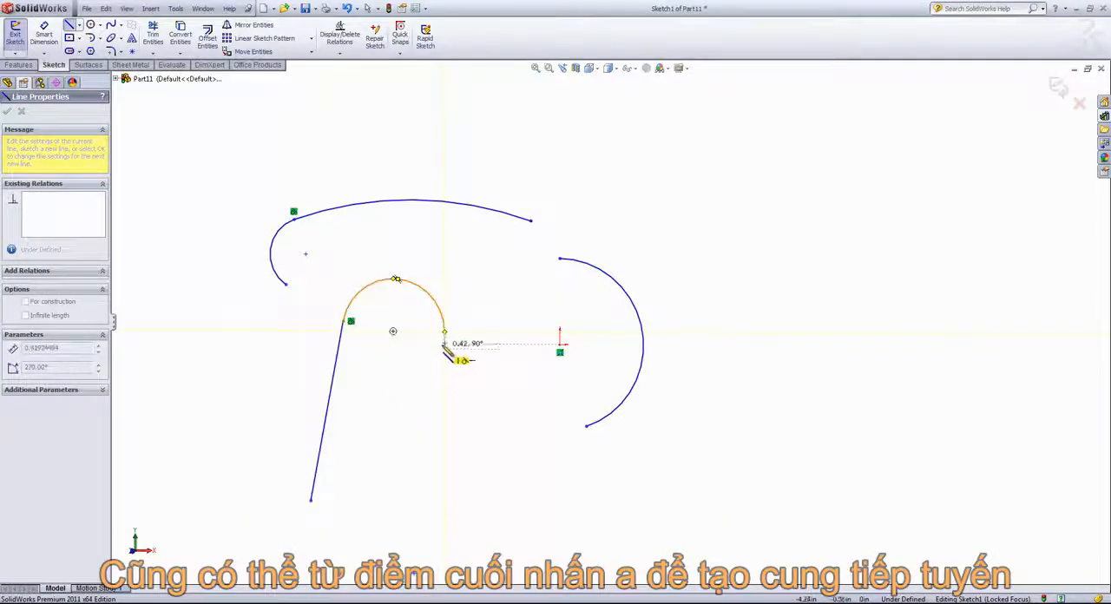
Step: Continue the chain with a downward tangent arc of about 1.6 in radius and a short line parallel to the first, and end the command
{"action": "key", "text": "a"}
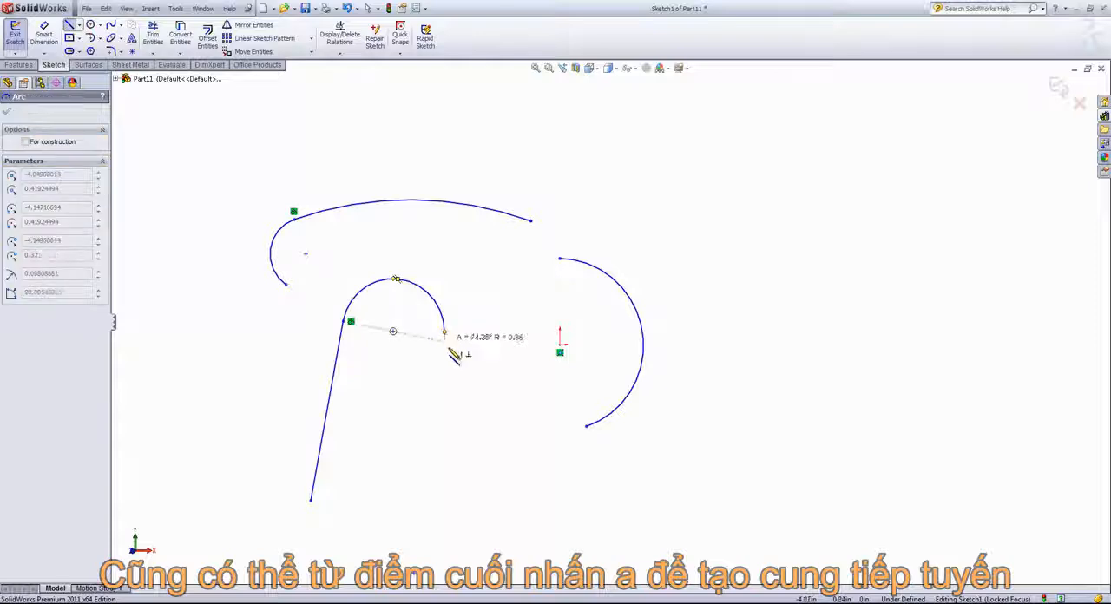
{"action": "left_click", "coordinate": [530, 347]}
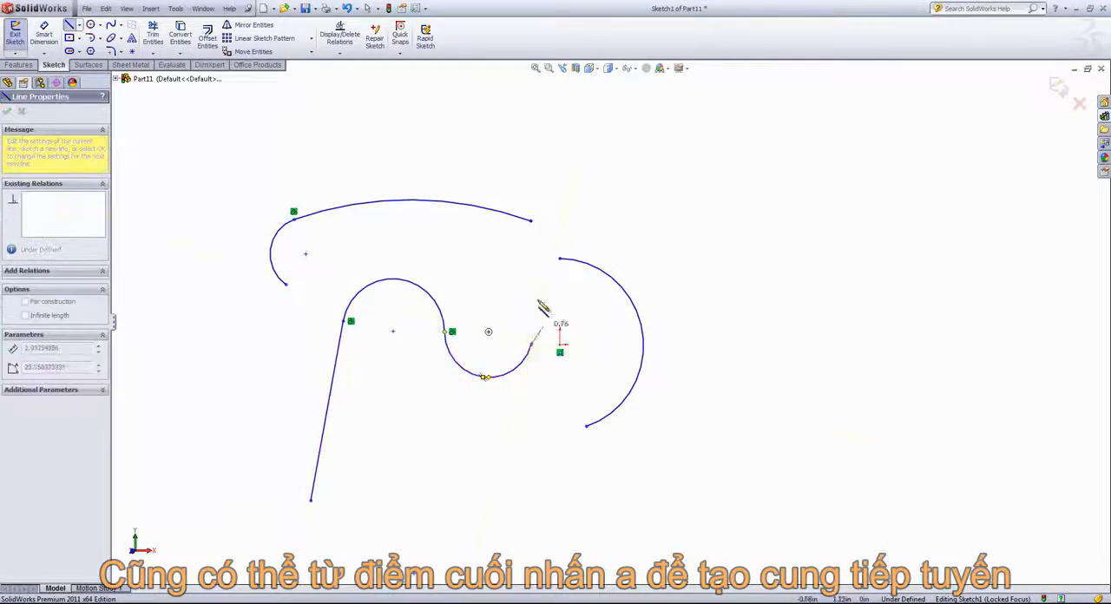
{"action": "left_click", "coordinate": [544, 282]}
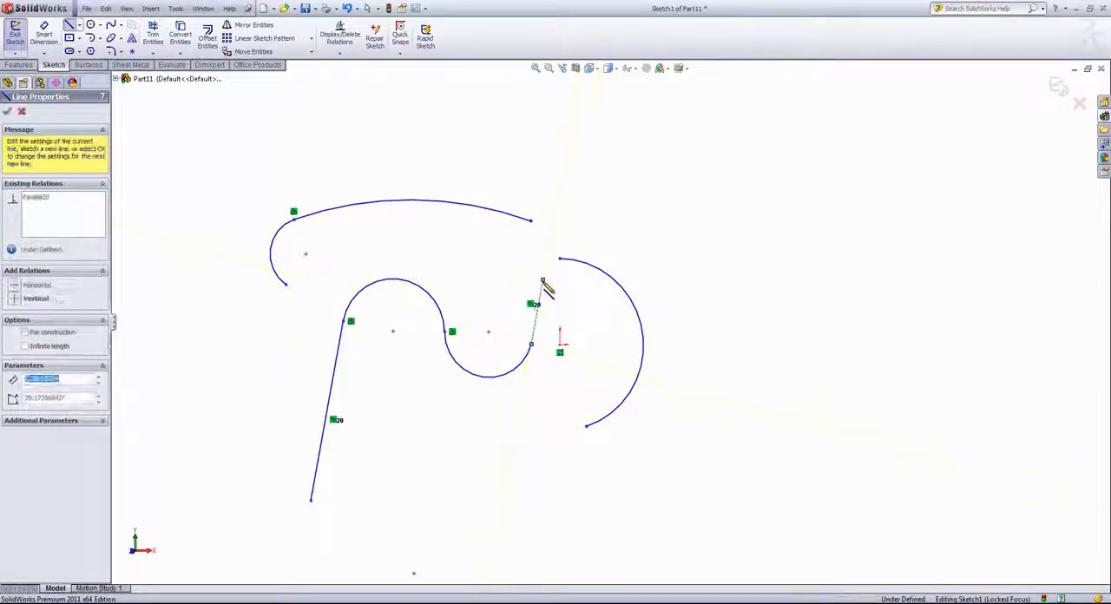
{"action": "right_click", "coordinate": [550, 251]}
{"action": "left_click", "coordinate": [568, 295]}
Step: Select all the arcs and lines together and delete them from the sketch
{"action": "key", "text": "z"}
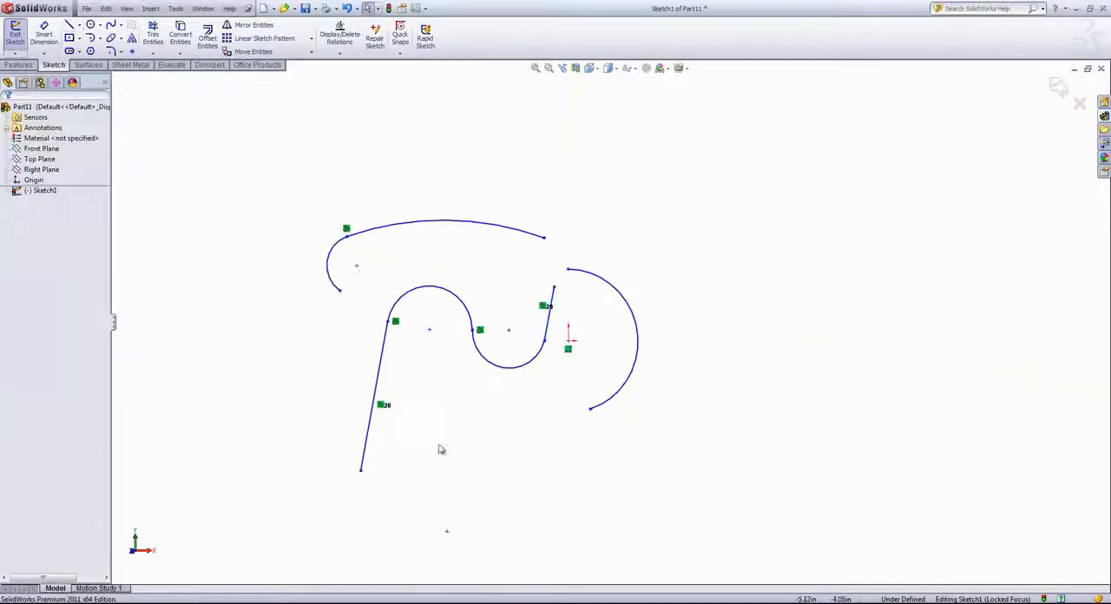
{"action": "mouse_move", "coordinate": [293, 495]}
{"action": "left_mouse_down"}
{"action": "mouse_move", "coordinate": [407, 426]}
{"action": "mouse_move", "coordinate": [744, 131]}
{"action": "left_mouse_up"}
{"action": "key", "text": "Delete"}
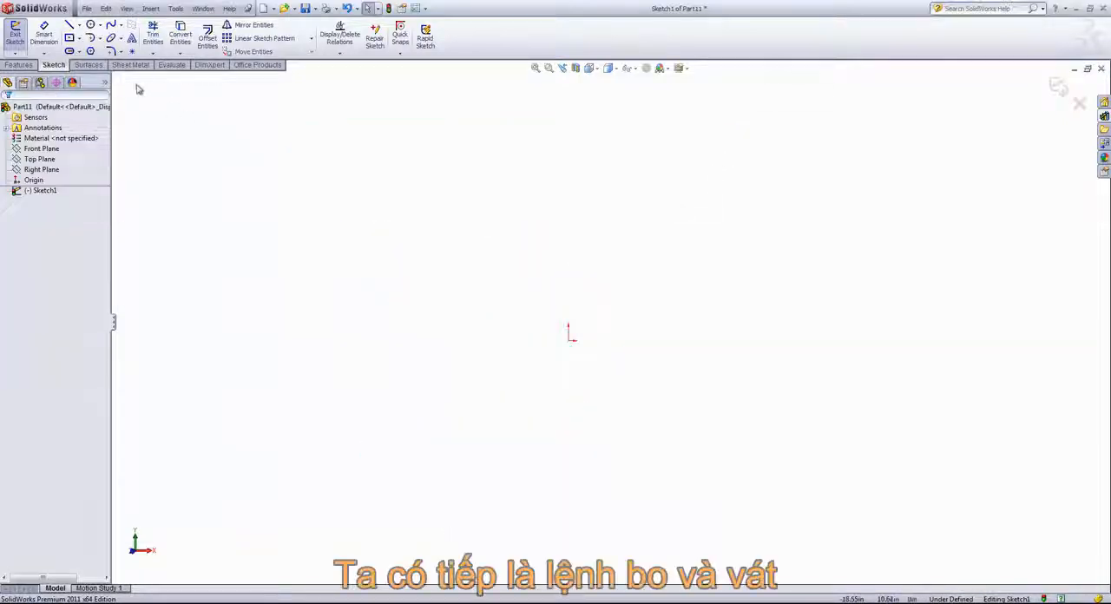
Step: Sketch a Center Rectangle about 14 in wide and 9.8 in high, centred on the origin
{"action": "left_click", "coordinate": [121, 53]}
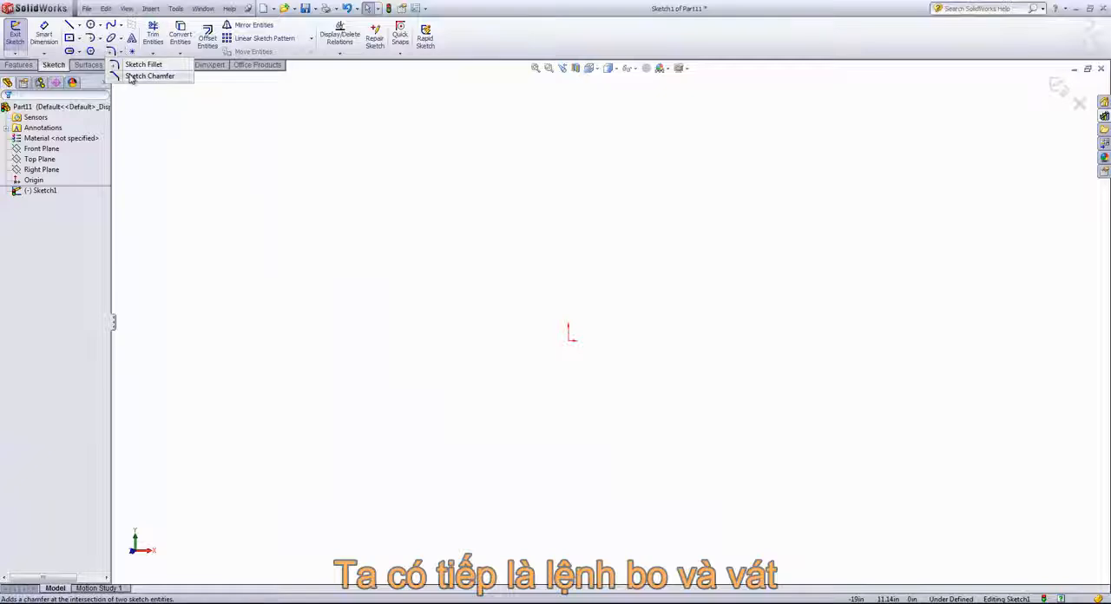
{"action": "left_click", "coordinate": [79, 38]}
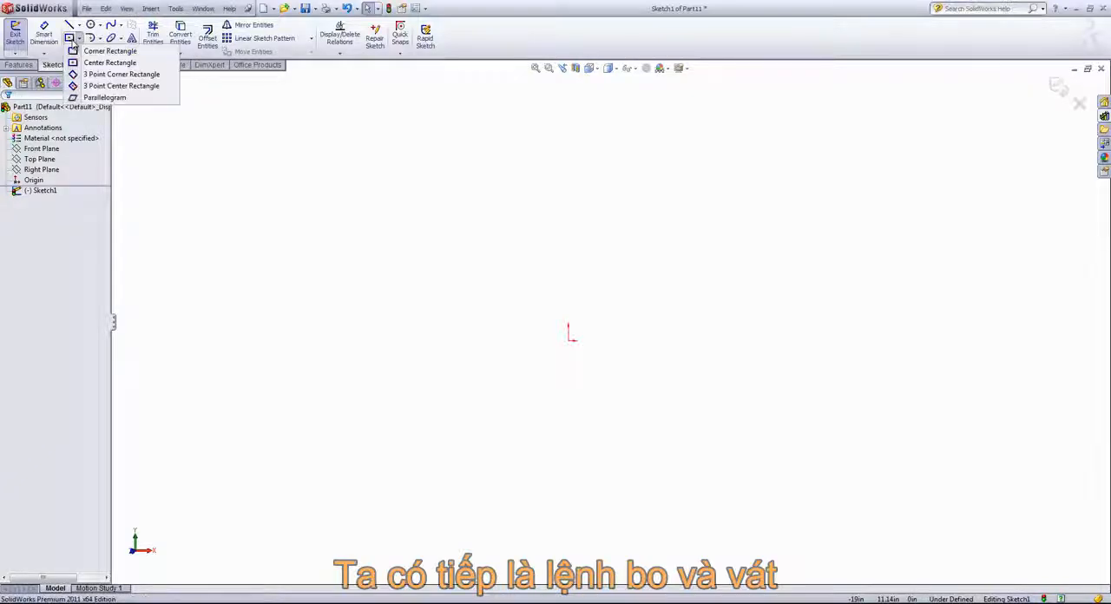
{"action": "left_click", "coordinate": [87, 63]}
{"action": "left_click", "coordinate": [568, 338]}
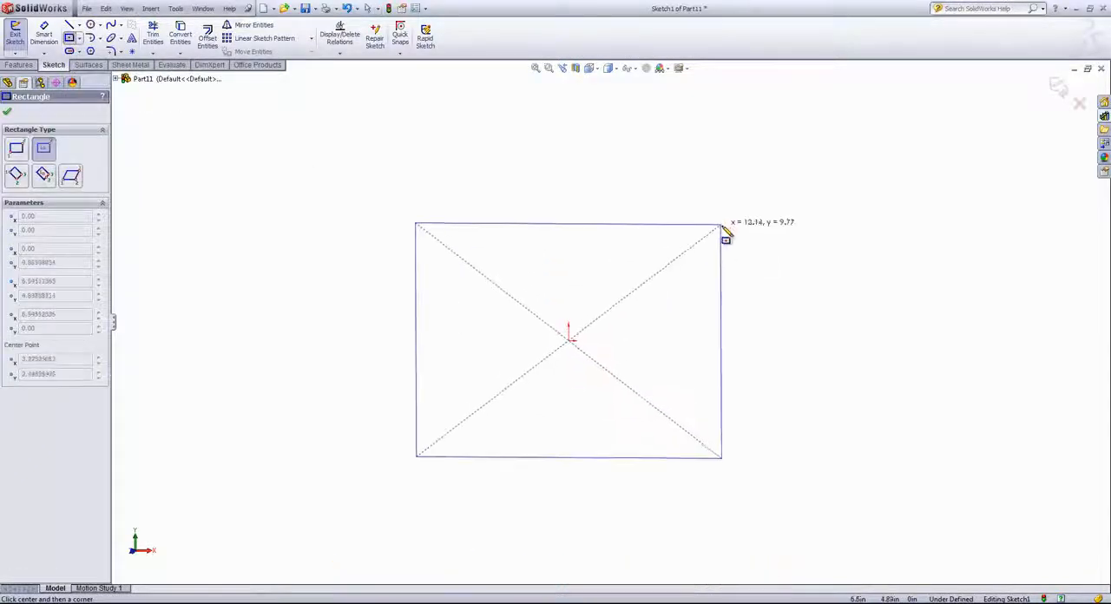
{"action": "left_click", "coordinate": [730, 224]}
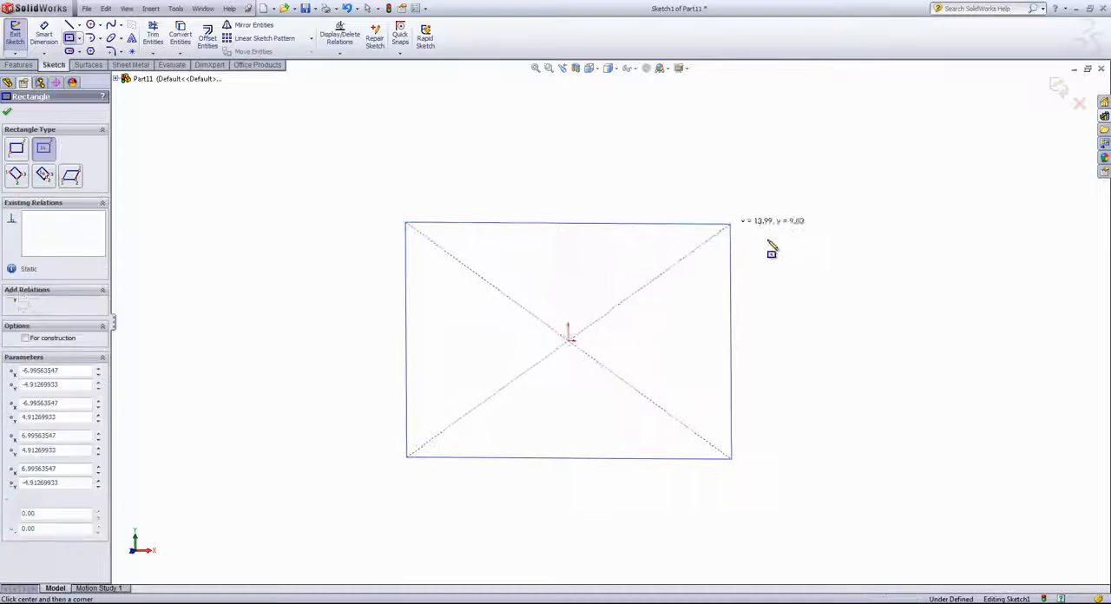
Step: Apply a 0.50 in Sketch Fillet to the rectangle's upper-left, lower-left and lower-right corners
{"action": "left_click", "coordinate": [109, 52]}
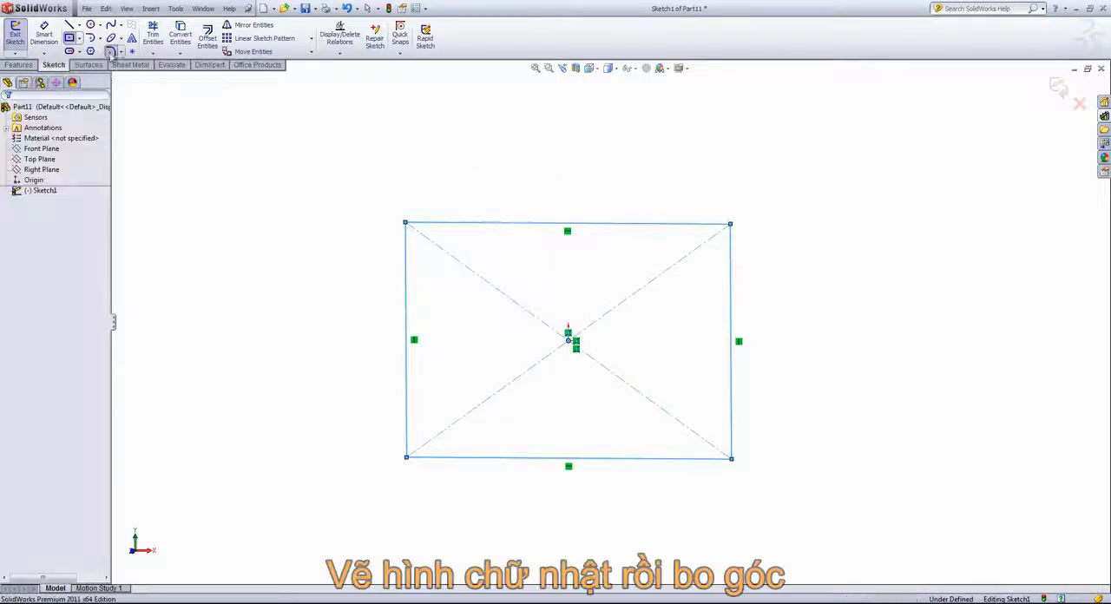
{"action": "left_click", "coordinate": [405, 225]}
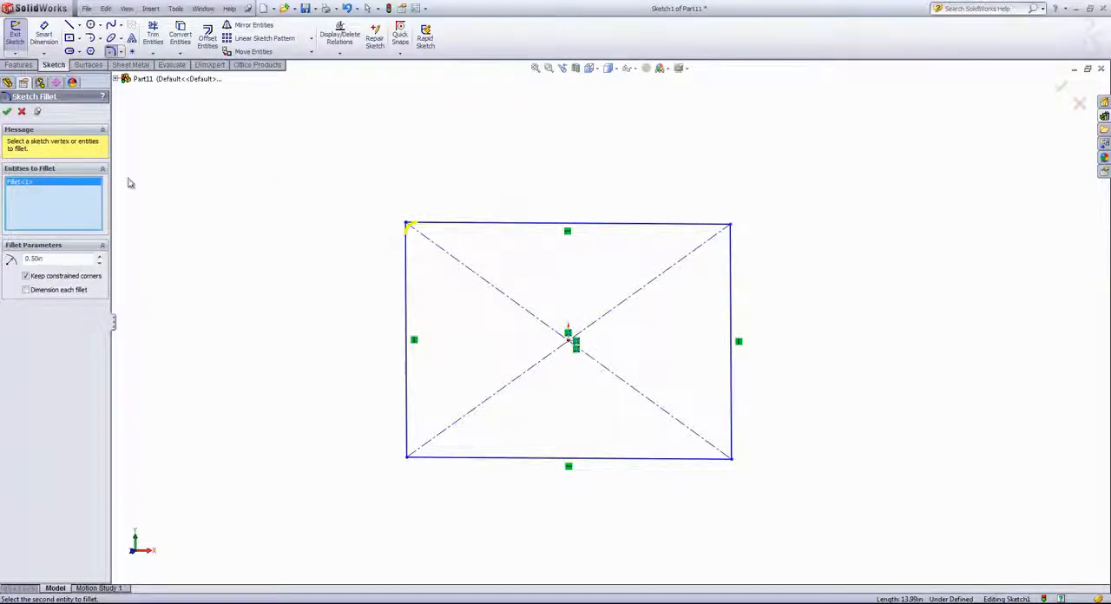
{"action": "left_click", "coordinate": [408, 457]}
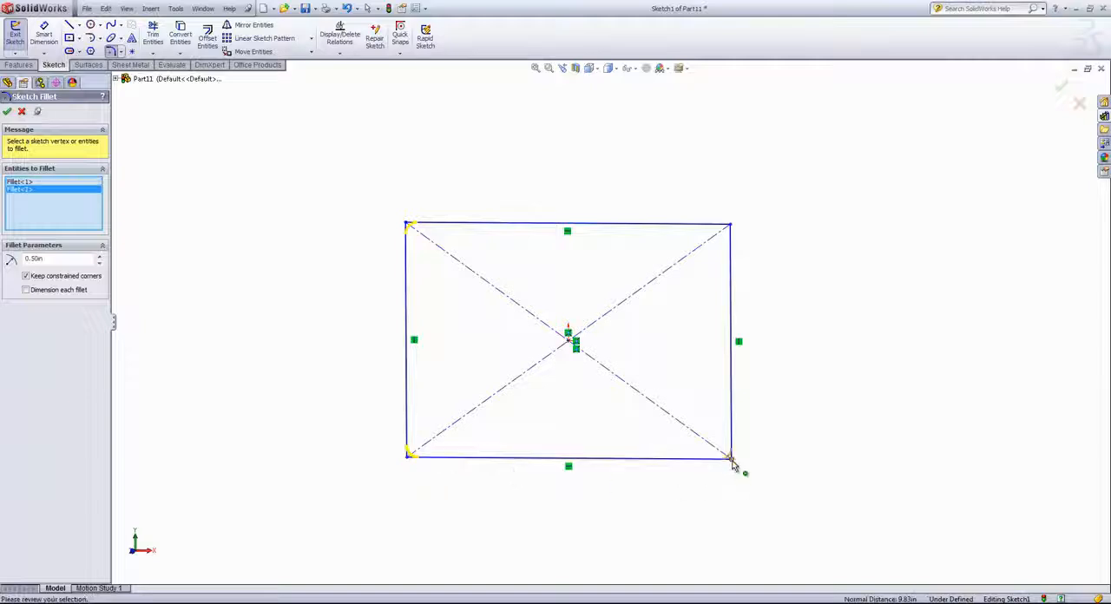
{"action": "left_click", "coordinate": [731, 459]}
{"action": "left_click", "coordinate": [7, 111]}
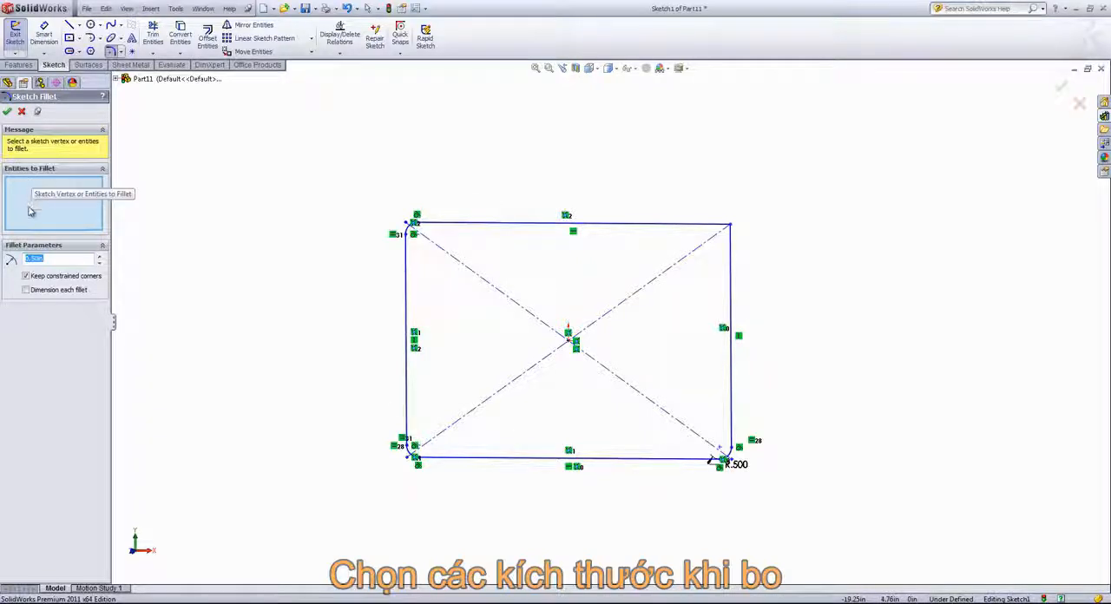
Step: Try a Sketch Fillet of 0.90 in radius on the rectangle's upper-right corner, and cancel the command
{"action": "left_click", "coordinate": [730, 226]}
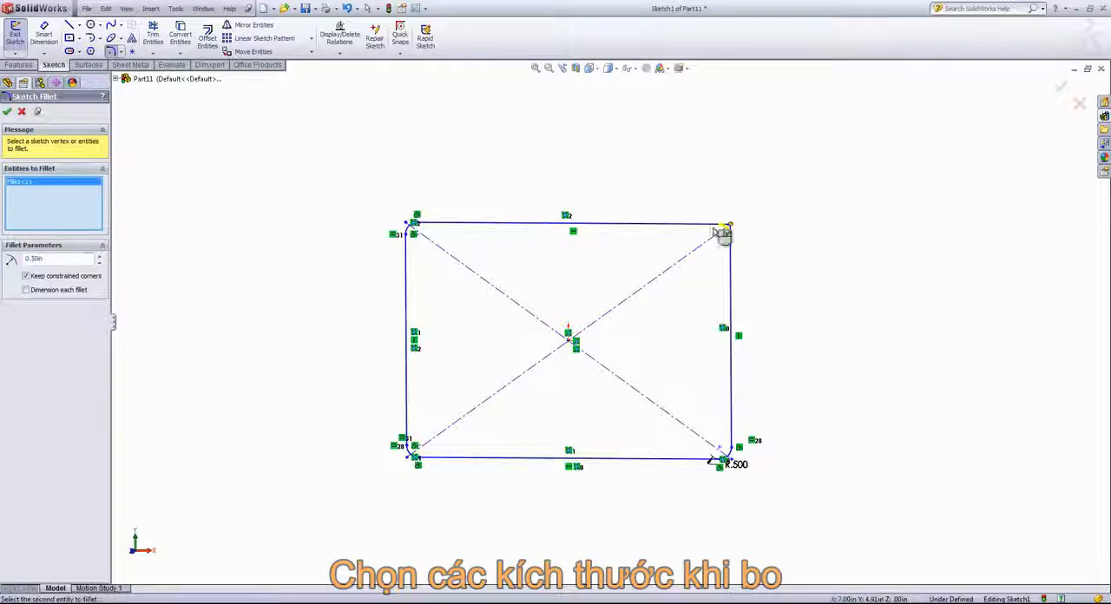
{"action": "left_click", "coordinate": [99, 258]}
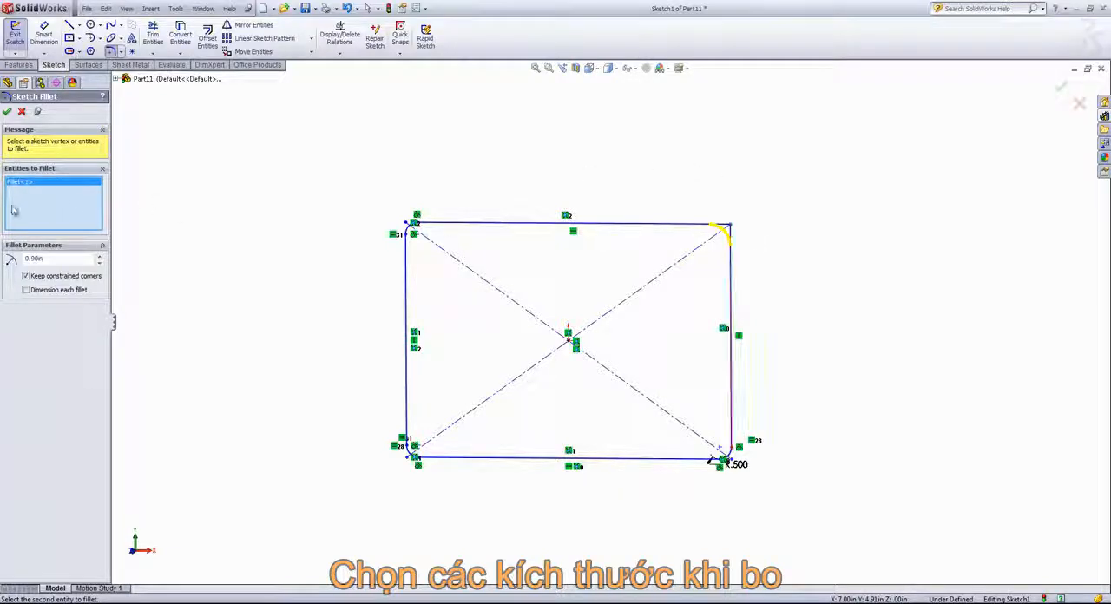
{"action": "left_click", "coordinate": [22, 111]}
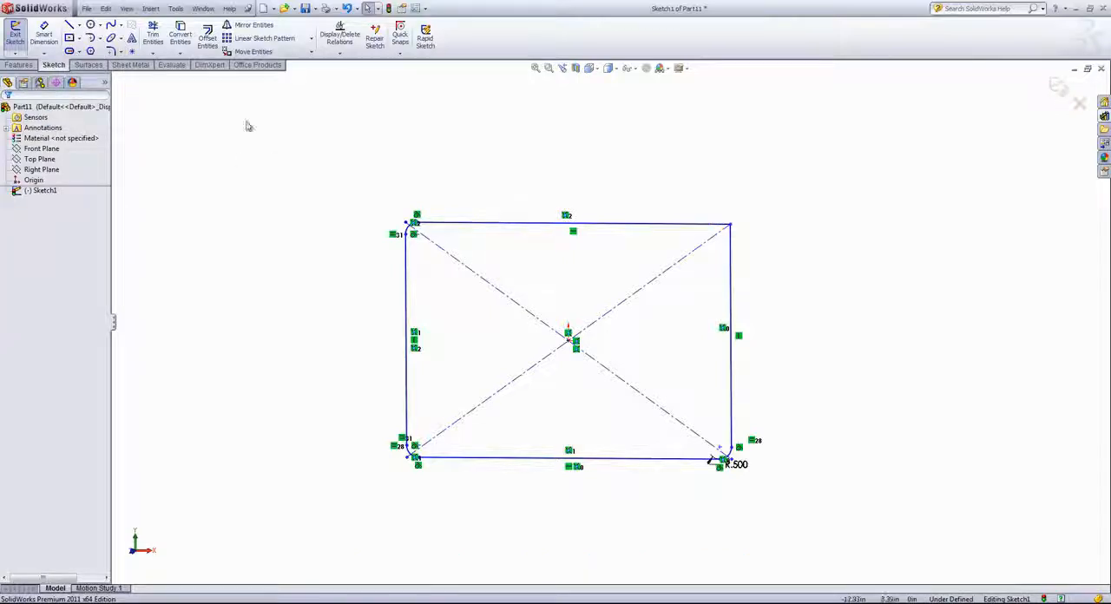
Step: Apply a Sketch Chamfer with an equal distance of 0.394 in to the rectangle's upper-right corner, and finish the command
{"action": "left_click", "coordinate": [120, 52]}
{"action": "left_click", "coordinate": [152, 77]}
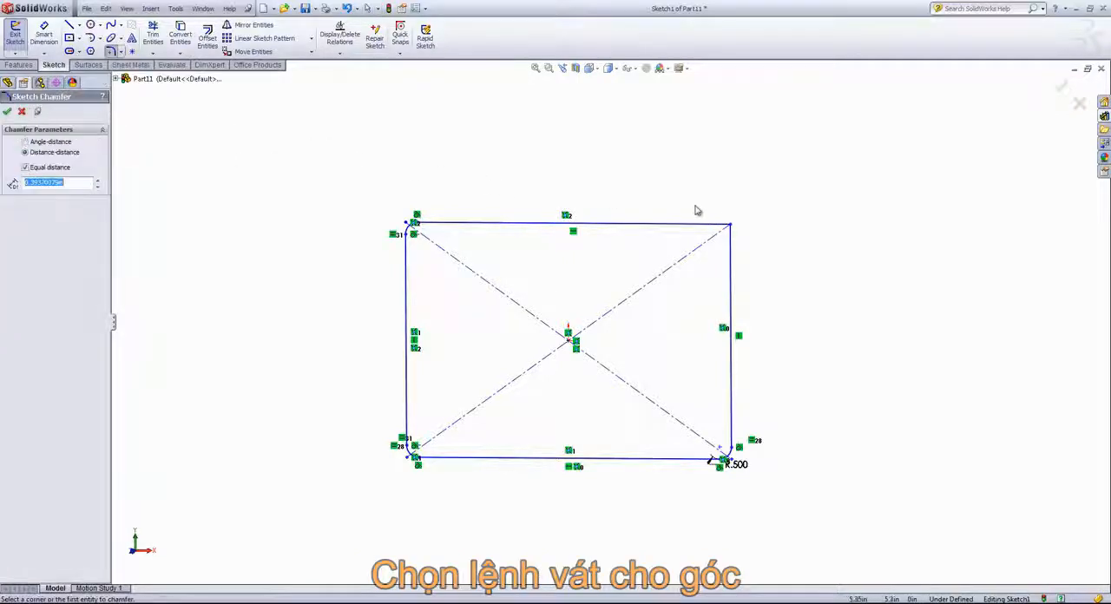
{"action": "left_click", "coordinate": [726, 224]}
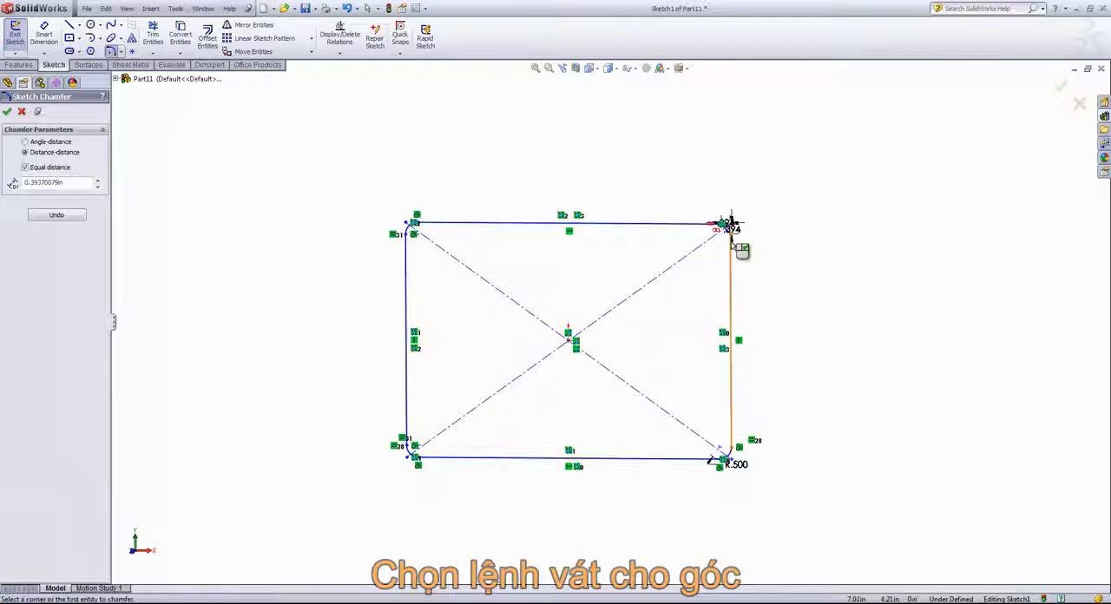
{"action": "scroll", "coordinate": [732, 224], "scroll_direction": "down", "scroll_amount": 5}
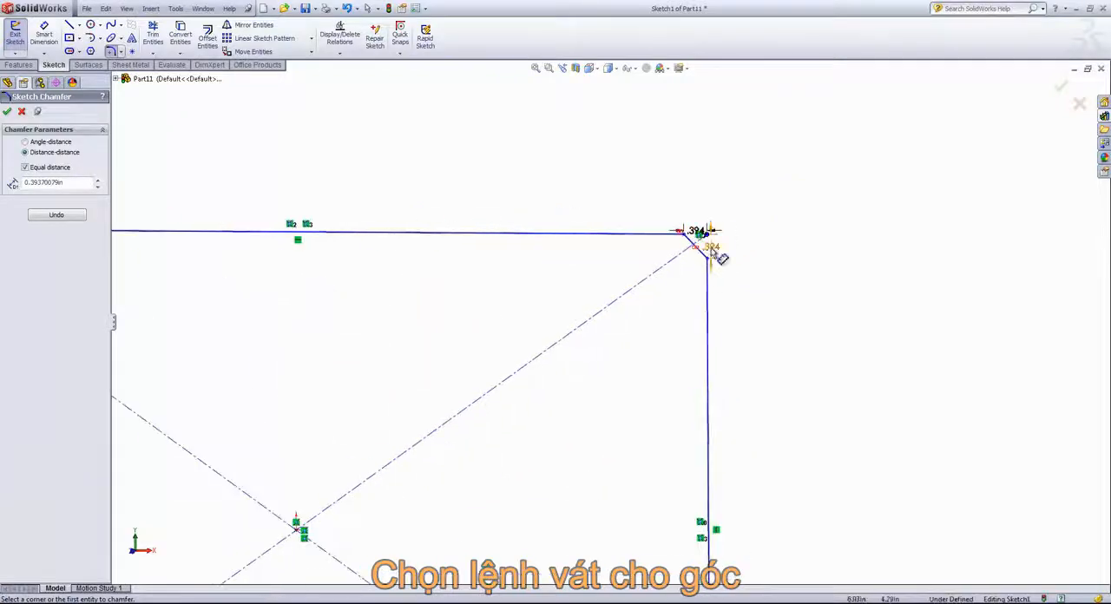
{"action": "left_click", "coordinate": [710, 252]}
{"action": "scroll", "coordinate": [729, 269], "scroll_direction": "up", "scroll_amount": 3}
{"action": "left_click", "coordinate": [7, 111]}
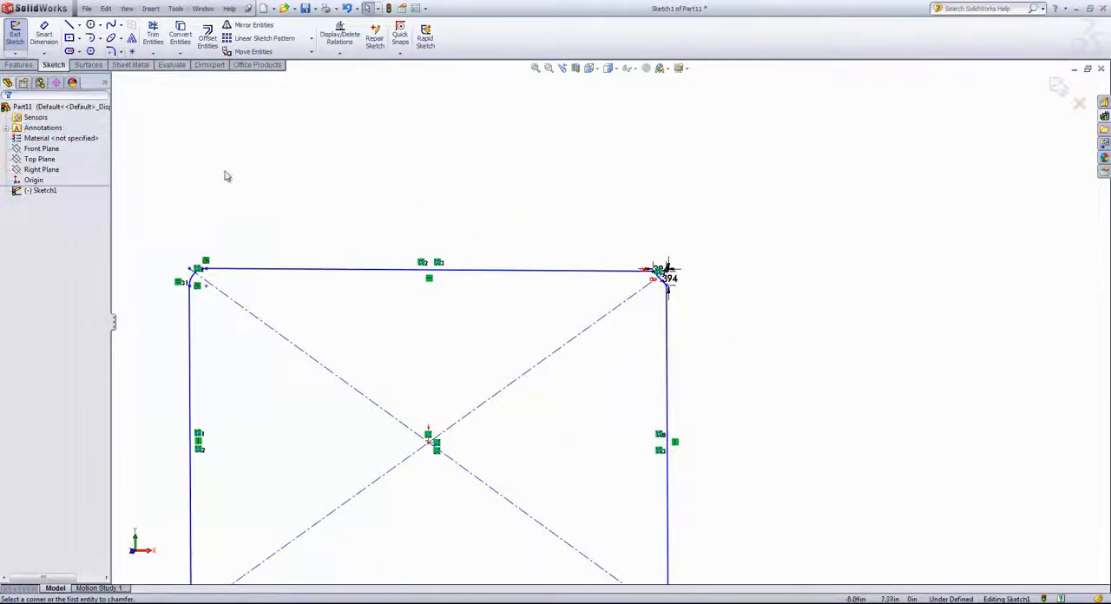
Step: Select the whole rectangle with its fillets, chamfer and dimensions, and delete it from the sketch
{"action": "key", "text": "z"}
{"action": "mouse_move", "coordinate": [265, 180]}
{"action": "left_mouse_down"}
{"action": "mouse_move", "coordinate": [682, 479]}
{"action": "mouse_move", "coordinate": [802, 584]}
{"action": "left_mouse_up"}
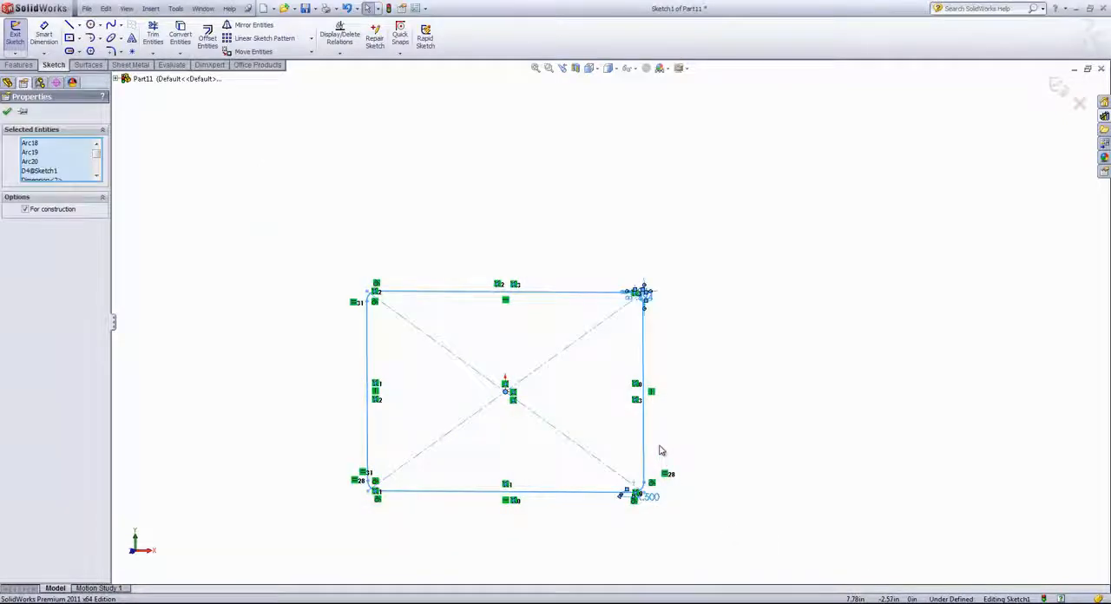
{"action": "key", "text": "Delete"}
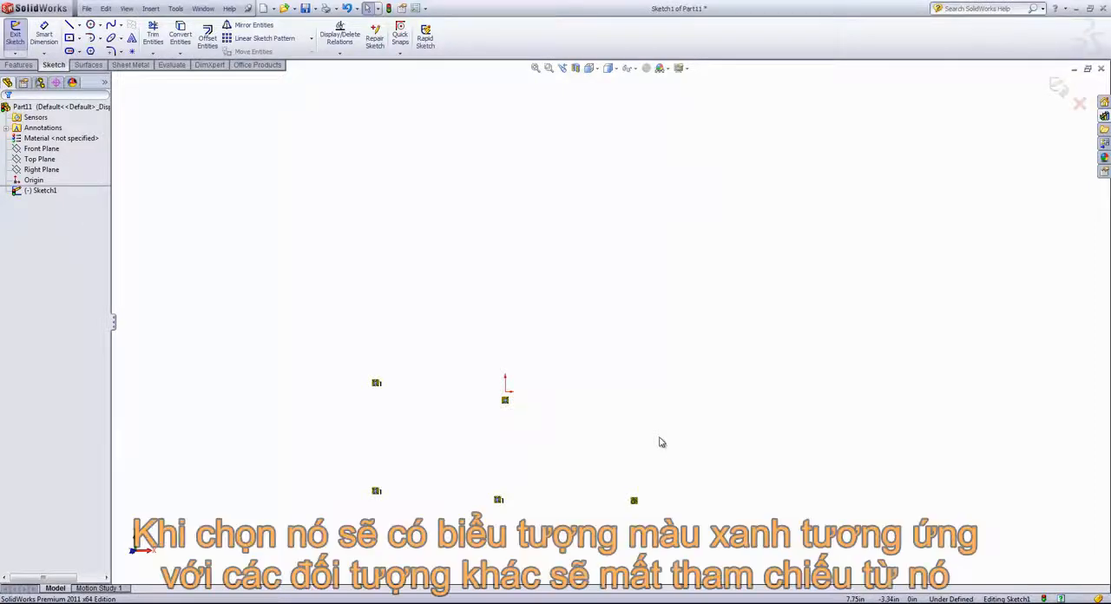
Step: Select the leftover relation symbols around the origin and delete them from the sketch
{"action": "scroll", "coordinate": [649, 483], "scroll_direction": "up", "scroll_amount": 1}
{"action": "left_click", "coordinate": [631, 473]}
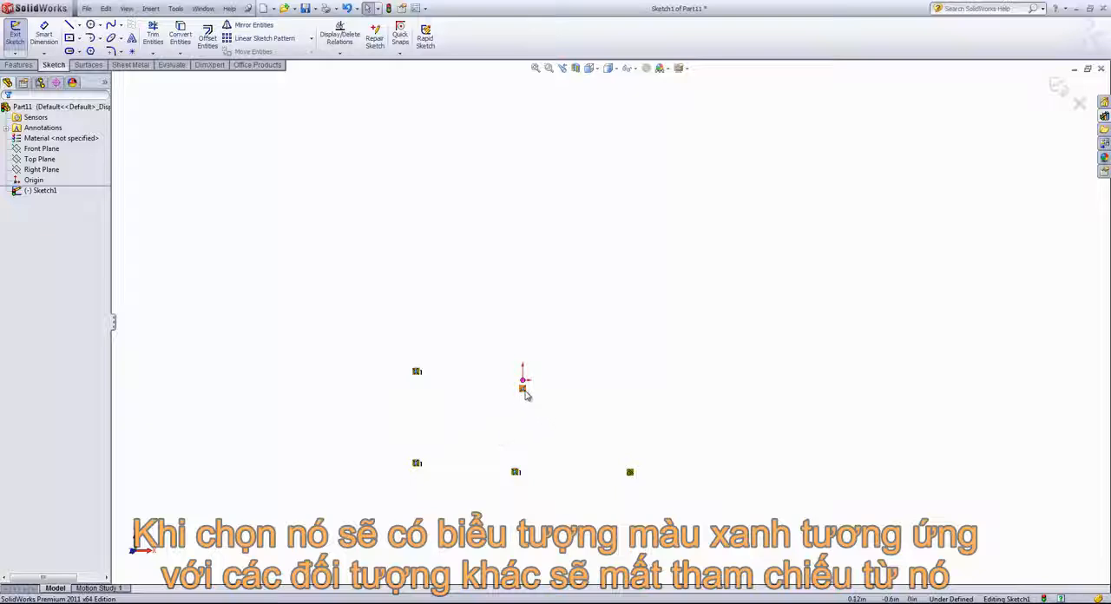
{"action": "scroll", "coordinate": [623, 525], "scroll_direction": "up", "scroll_amount": 1}
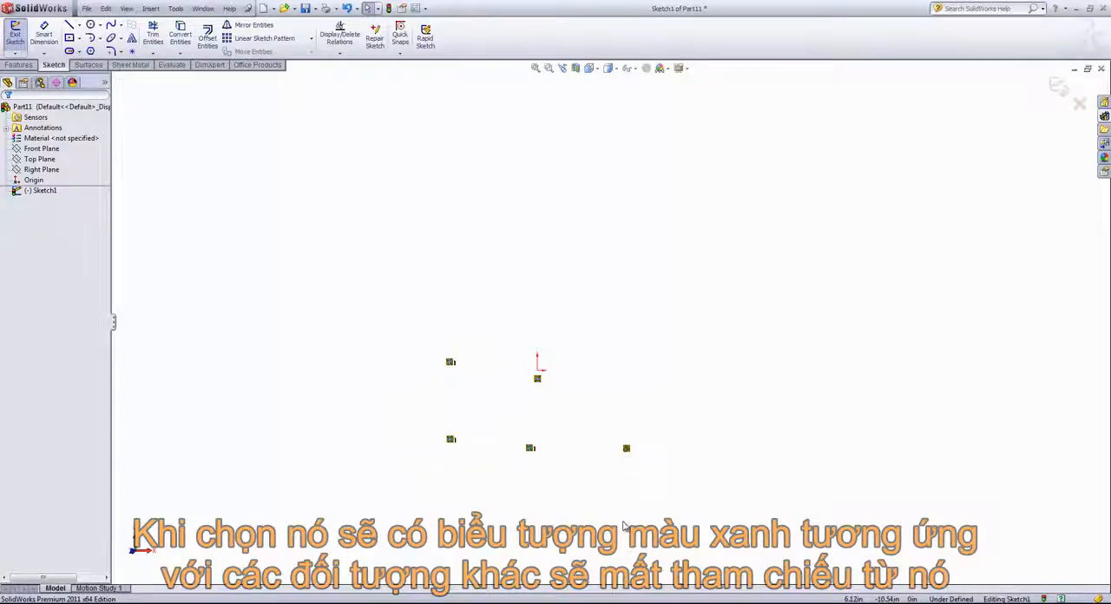
{"action": "left_click", "coordinate": [627, 450]}
{"action": "left_click", "coordinate": [627, 449]}
{"action": "key", "text": "Delete"}
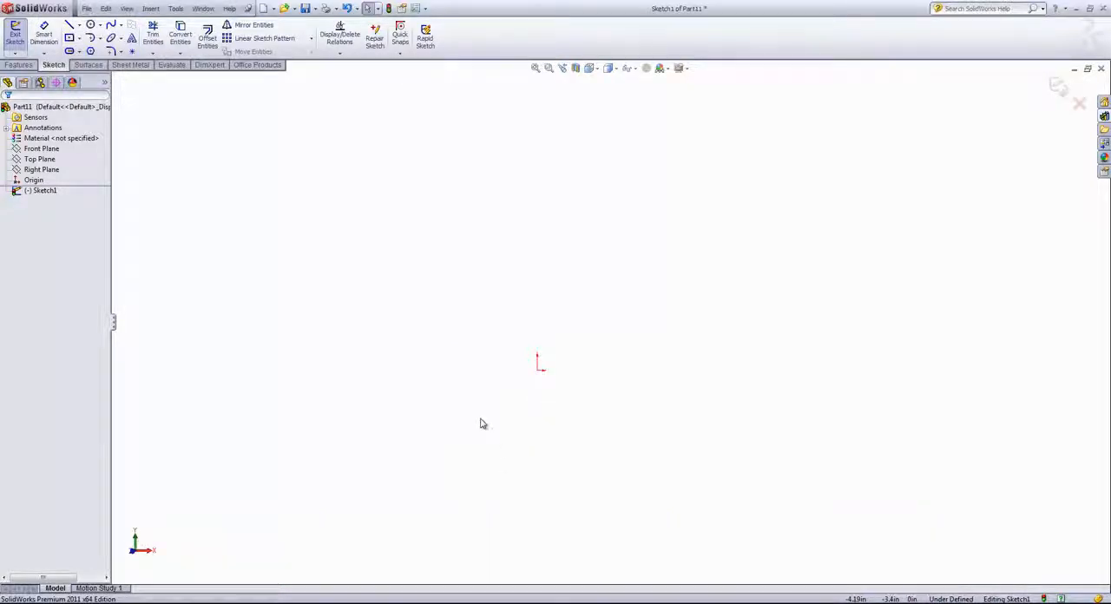
Step: Place three sketch points above, diagonally up from and beside the origin, and move the one above it to about Y 8.05 in
{"action": "left_click", "coordinate": [132, 52]}
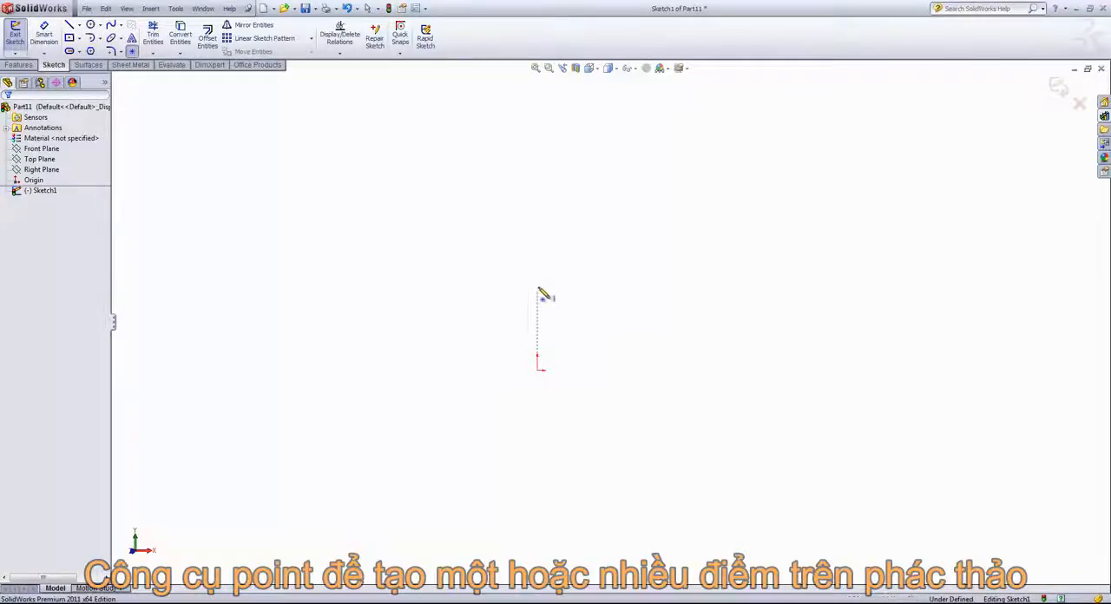
{"action": "left_click", "coordinate": [537, 266]}
{"action": "left_click", "coordinate": [687, 267]}
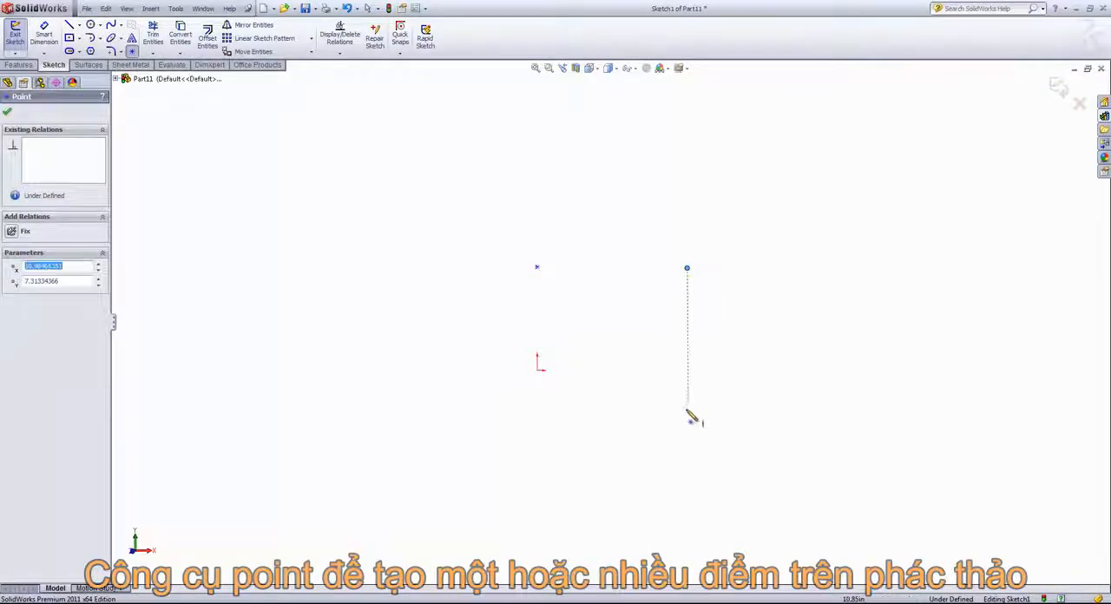
{"action": "left_click", "coordinate": [682, 372]}
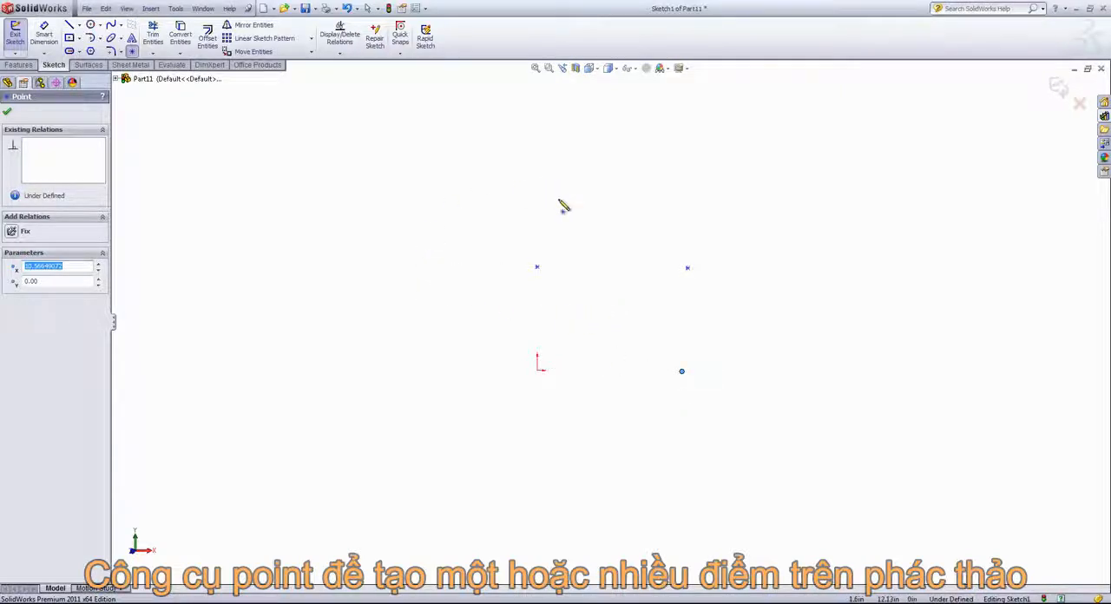
{"action": "right_click", "coordinate": [405, 283]}
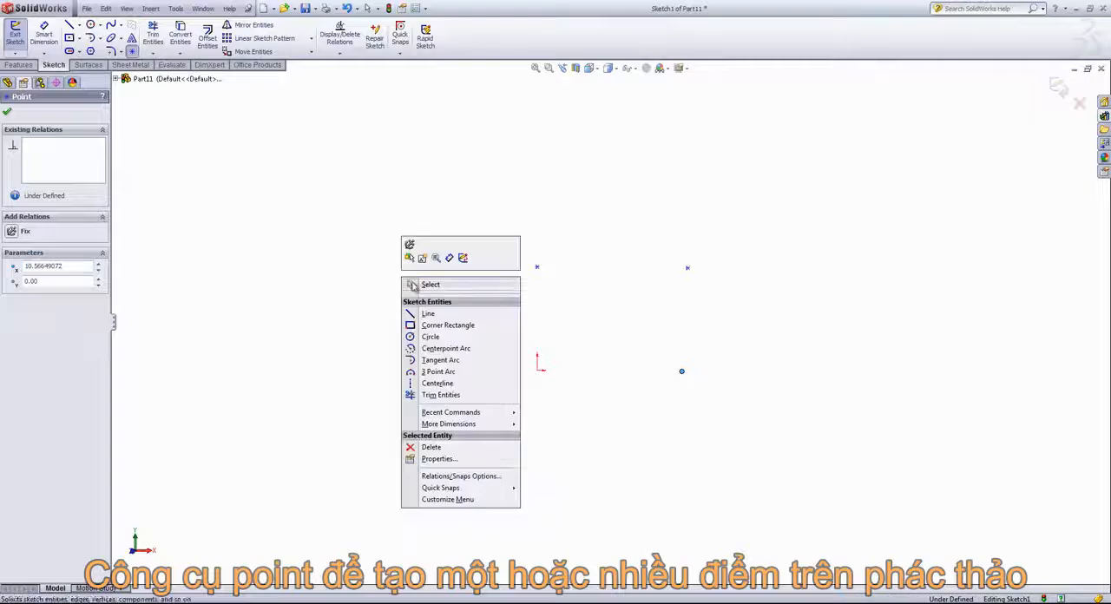
{"action": "left_click", "coordinate": [425, 285]}
{"action": "mouse_move", "coordinate": [538, 267]}
{"action": "left_mouse_down"}
{"action": "mouse_move", "coordinate": [567, 248]}
{"action": "mouse_move", "coordinate": [536, 257]}
{"action": "left_mouse_up"}
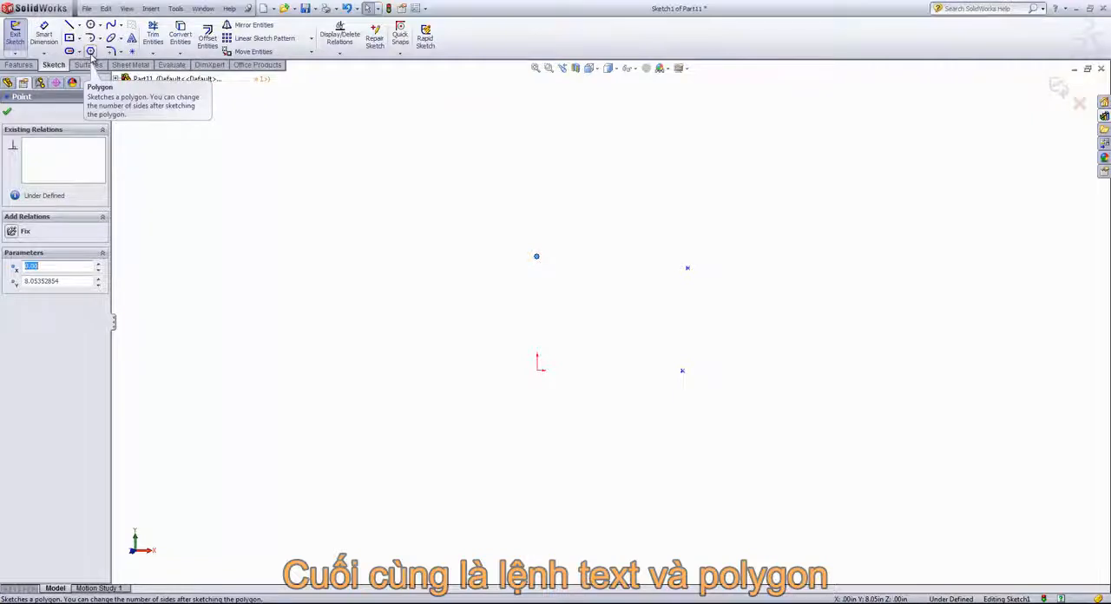
Step: Sketch a horizontal line about 21 in long just above the topmost point as a base for text, and end the command
{"action": "left_click", "coordinate": [131, 38]}
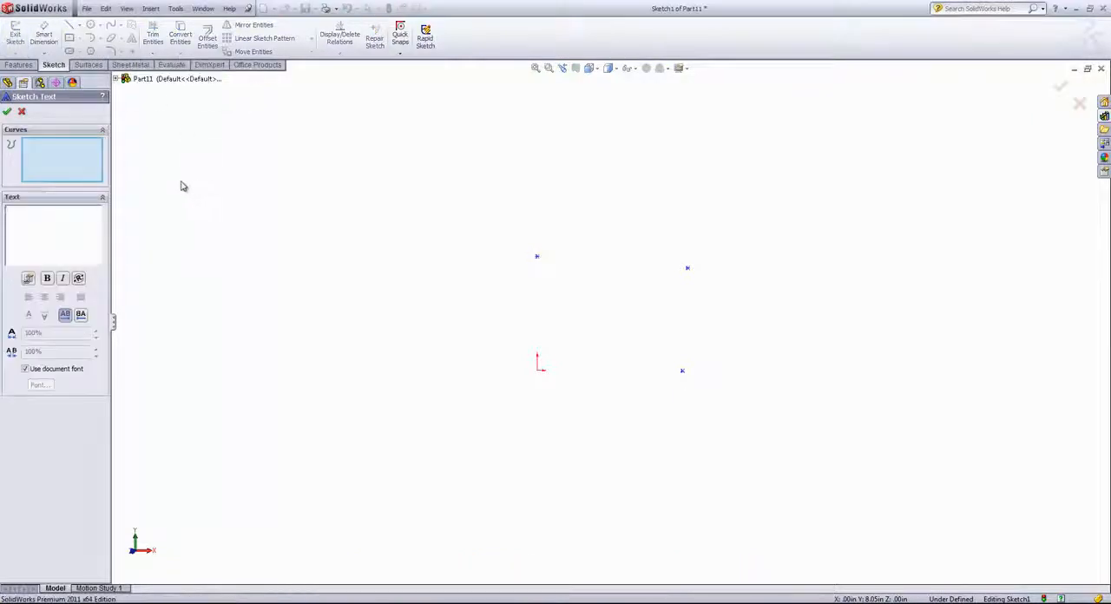
{"action": "left_click", "coordinate": [22, 111]}
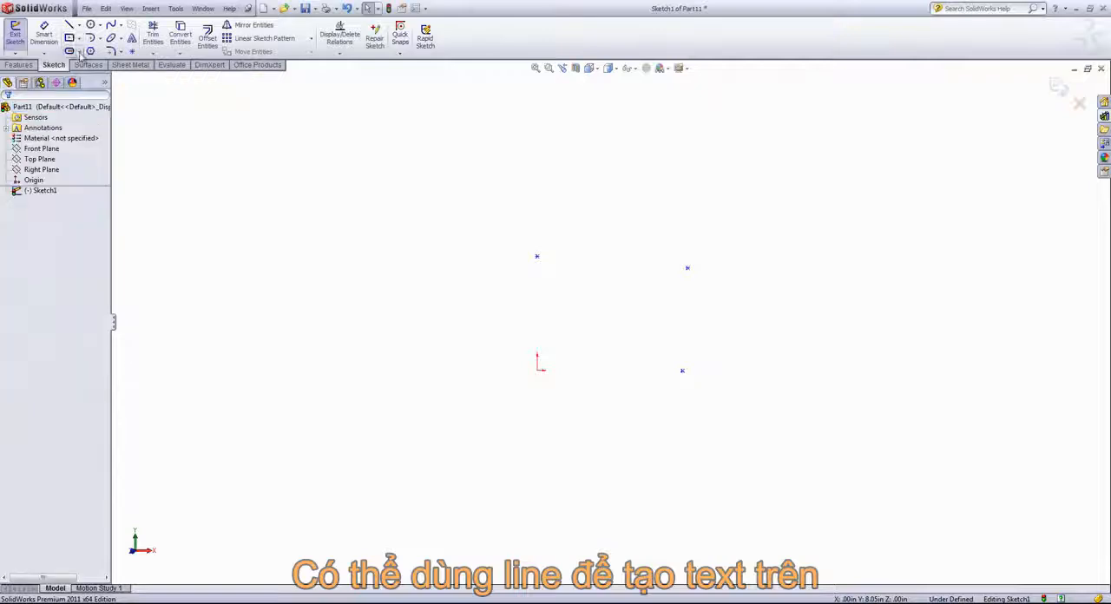
{"action": "left_click", "coordinate": [69, 25]}
{"action": "left_click", "coordinate": [341, 251]}
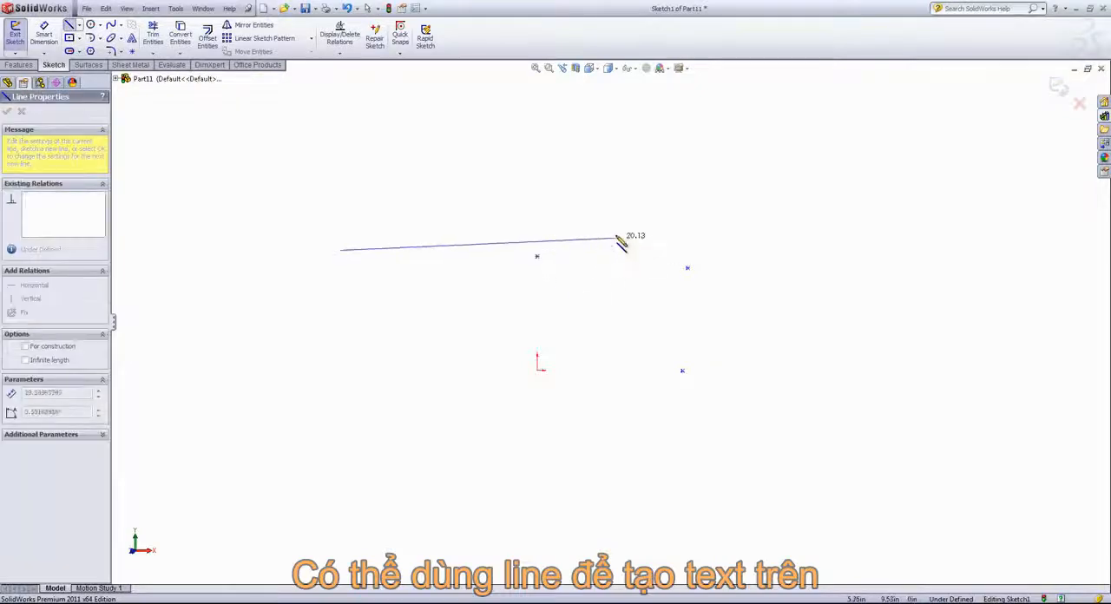
{"action": "left_click", "coordinate": [628, 252]}
{"action": "right_click", "coordinate": [632, 253]}
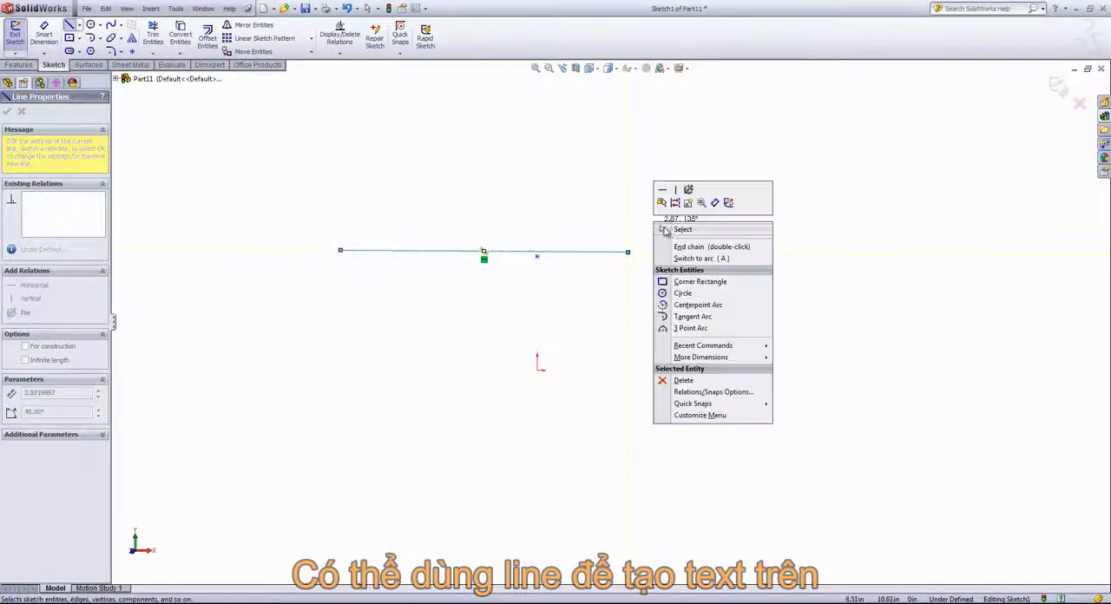
{"action": "left_click", "coordinate": [670, 233]}
Step: Try Sketch Text "Hello" along the line without the document font, at 280% width factor and 330% spacing, and leave the command
{"action": "left_click", "coordinate": [415, 253]}
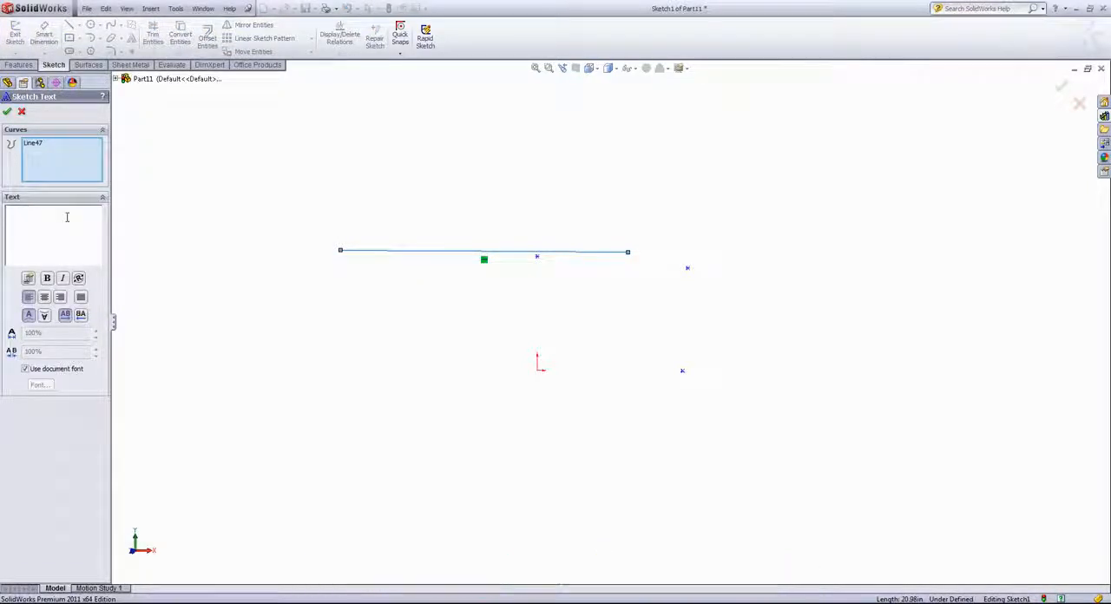
{"action": "type", "text": "Hel"}
{"action": "key", "text": "BackSpace"}
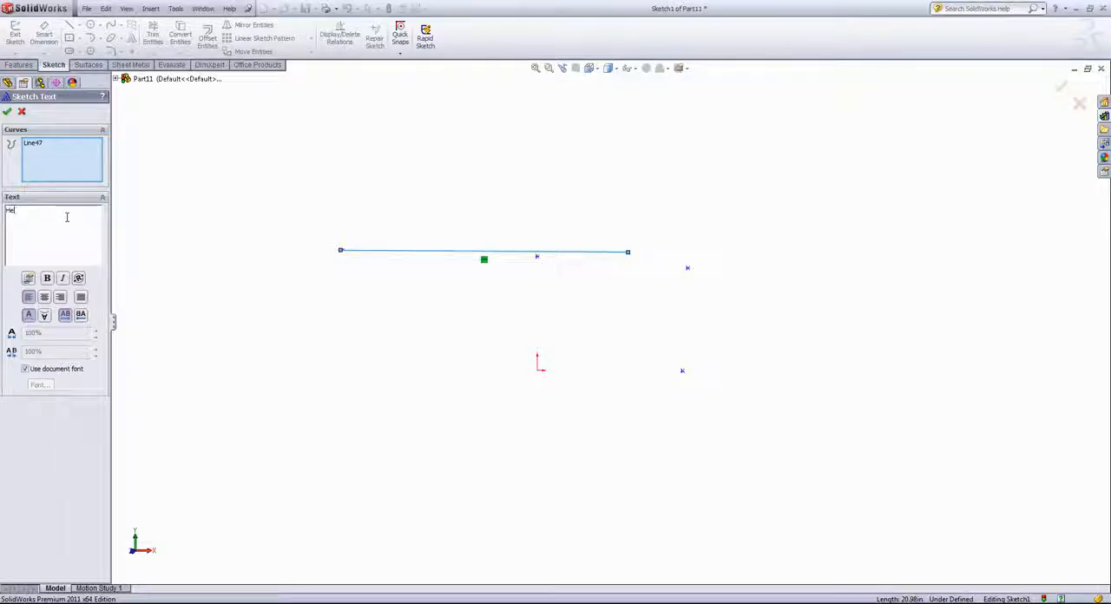
{"action": "type", "text": "llo"}
{"action": "left_click", "coordinate": [25, 369]}
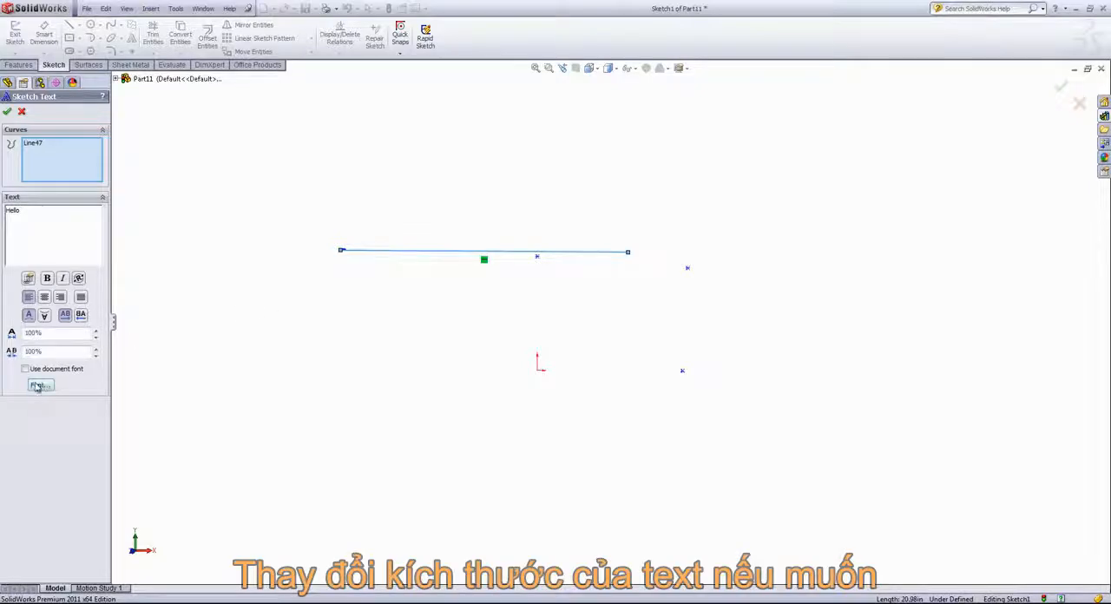
{"action": "left_click", "coordinate": [96, 351]}
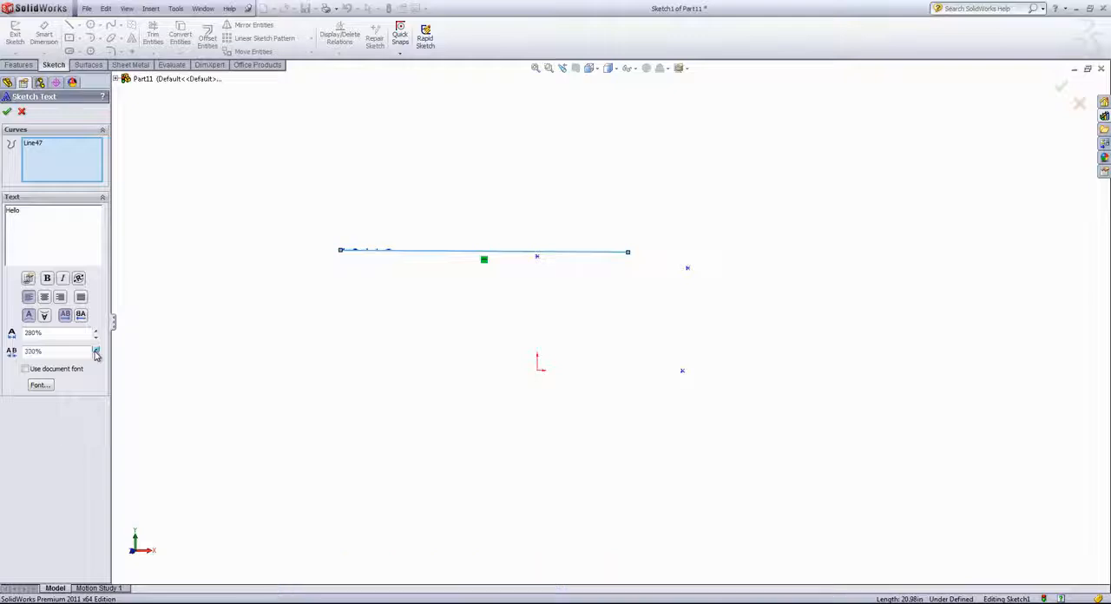
{"action": "key", "text": "Escape"}
Step: Select the horizontal line and the three points together and delete them from the sketch
{"action": "left_click_drag", "start_coordinate": [317, 161], "coordinate": [840, 491]}
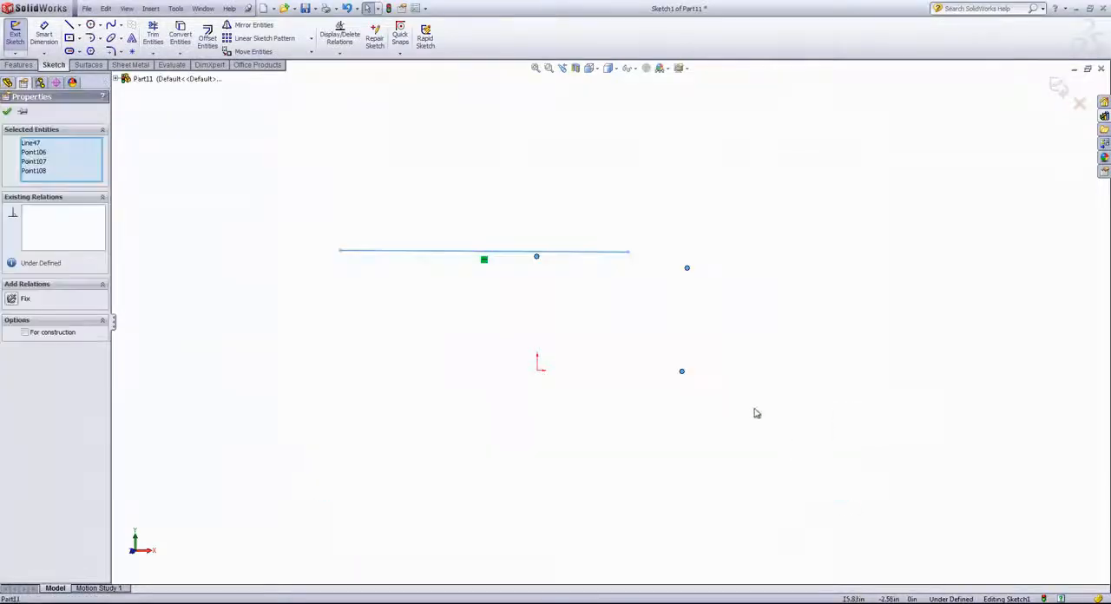
{"action": "key", "text": "Delete"}
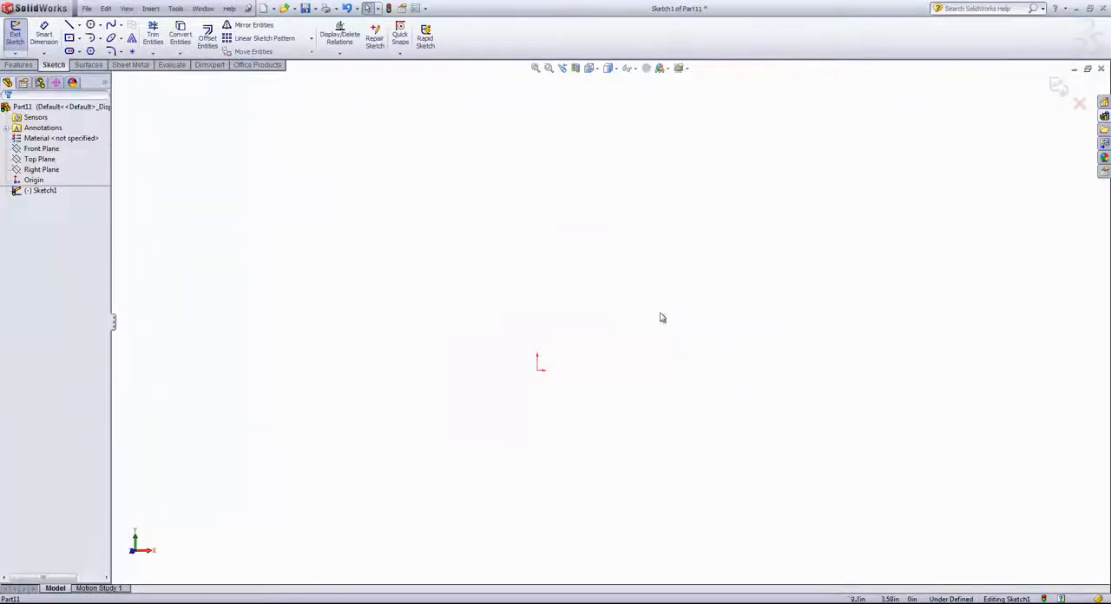
Step: Sketch a hexagon centred on the origin with an inscribed circle about 14.19 in in diameter, and end the Polygon command
{"action": "left_click", "coordinate": [90, 51]}
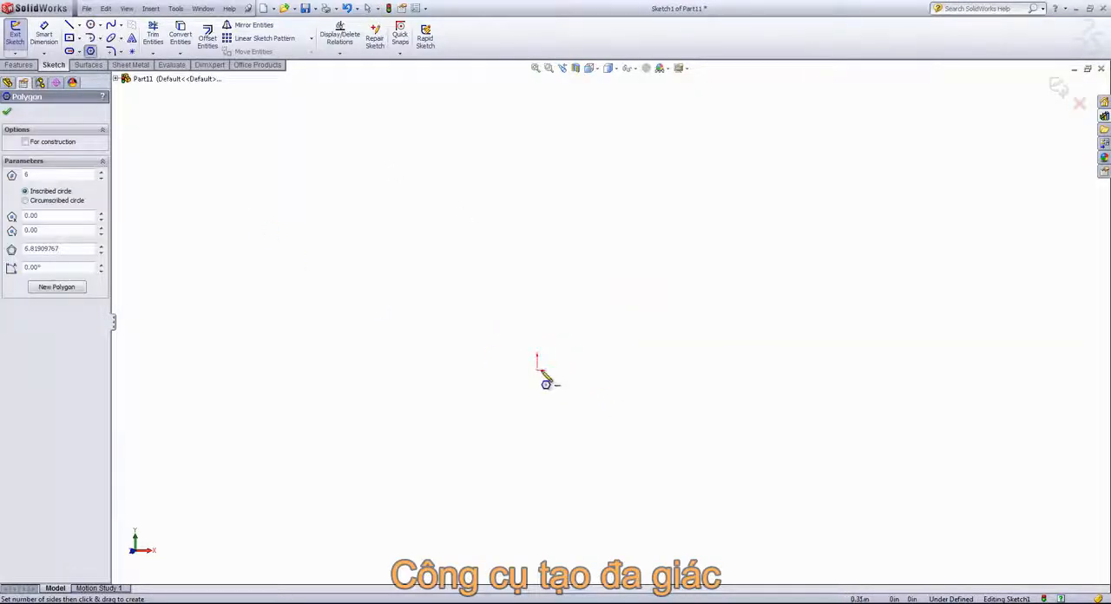
{"action": "left_click_drag", "start_coordinate": [542, 373], "coordinate": [593, 271]}
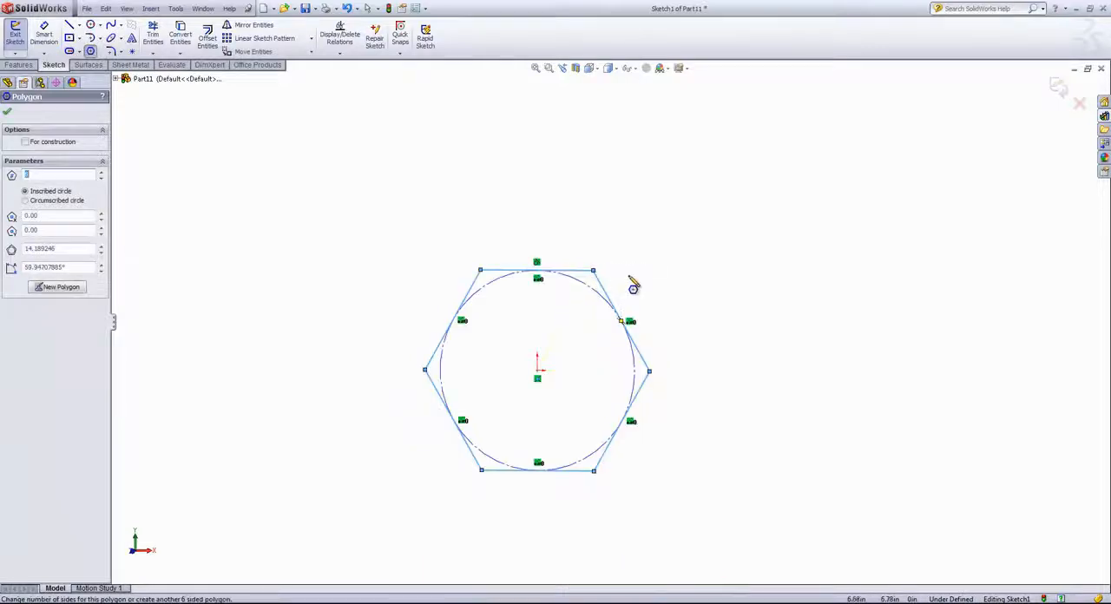
{"action": "right_click", "coordinate": [666, 275]}
{"action": "left_click", "coordinate": [693, 284]}
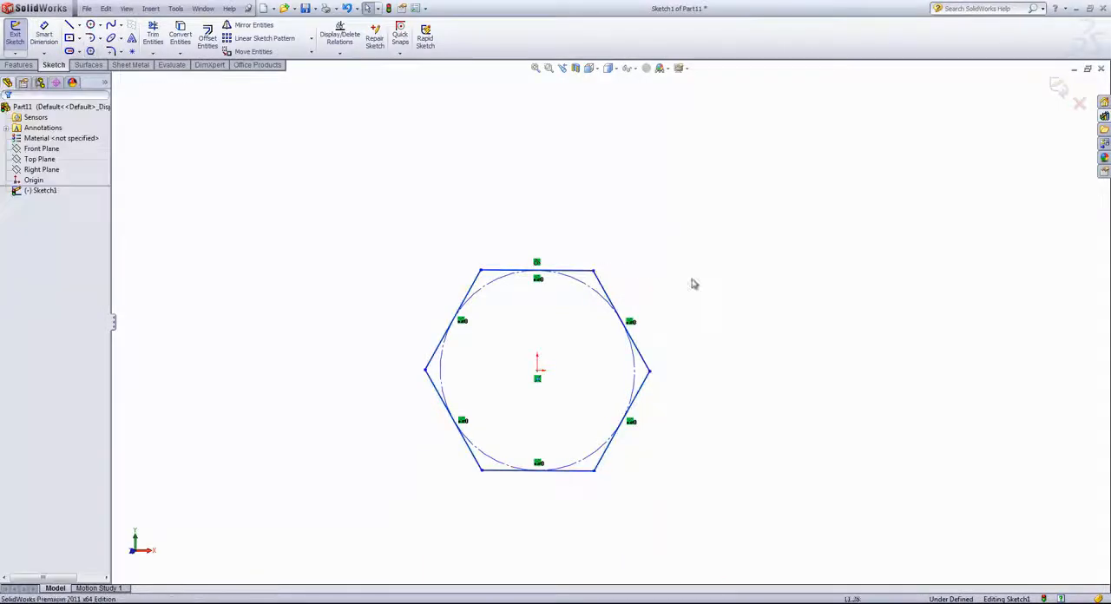
Step: Sketch a three-sided polygon with an inscribed circle about 6.32 in across, up and left of the hexagon, and change it to 20 sides
{"action": "left_click", "coordinate": [90, 51]}
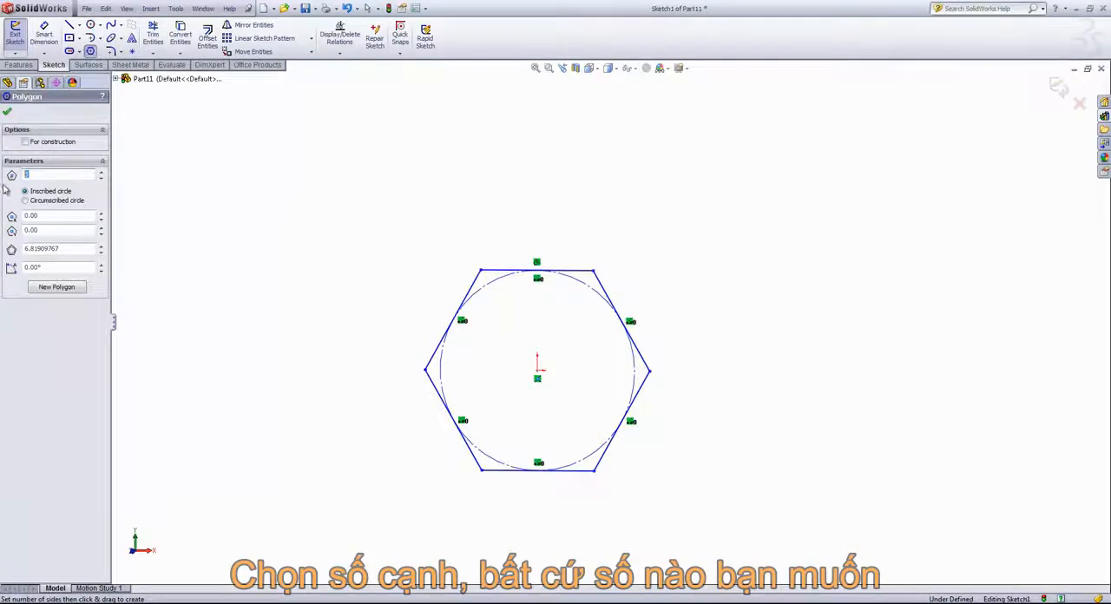
{"action": "left_click", "coordinate": [214, 241]}
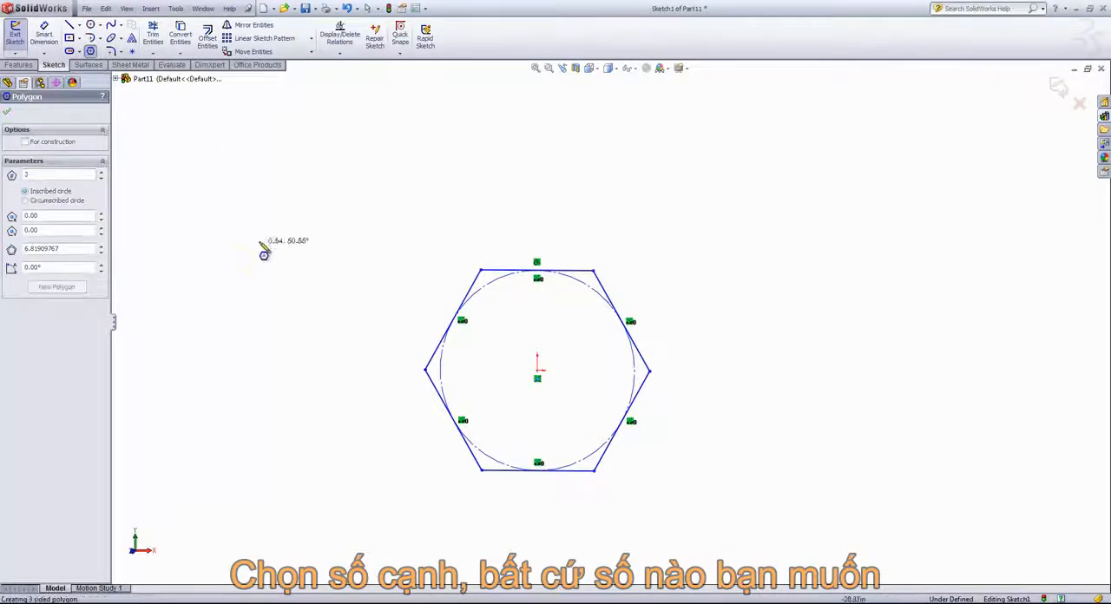
{"action": "left_click", "coordinate": [276, 190]}
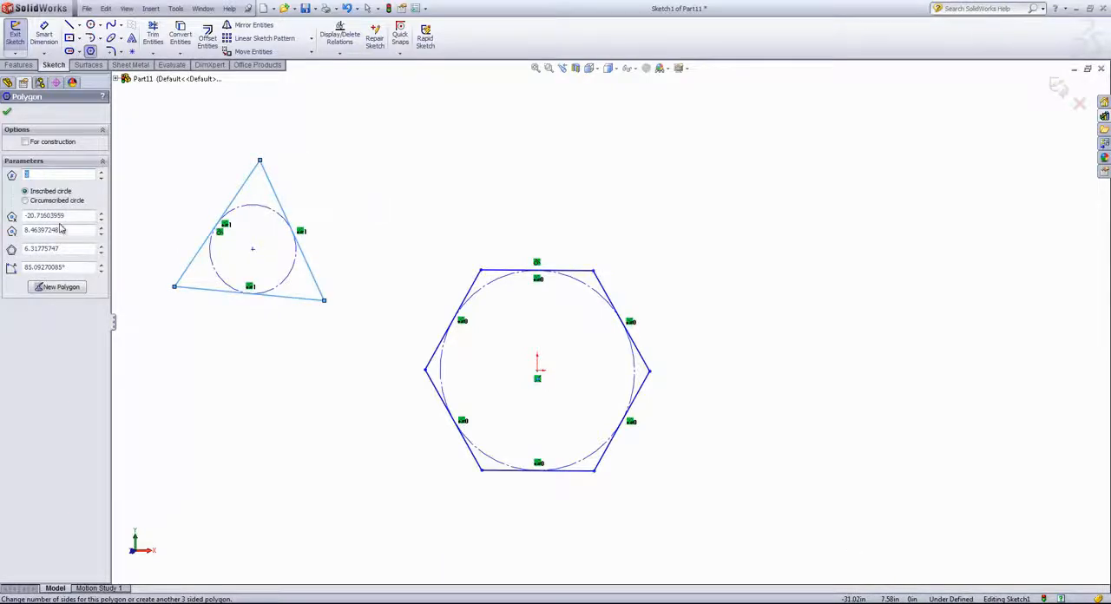
{"action": "type", "text": "2"}
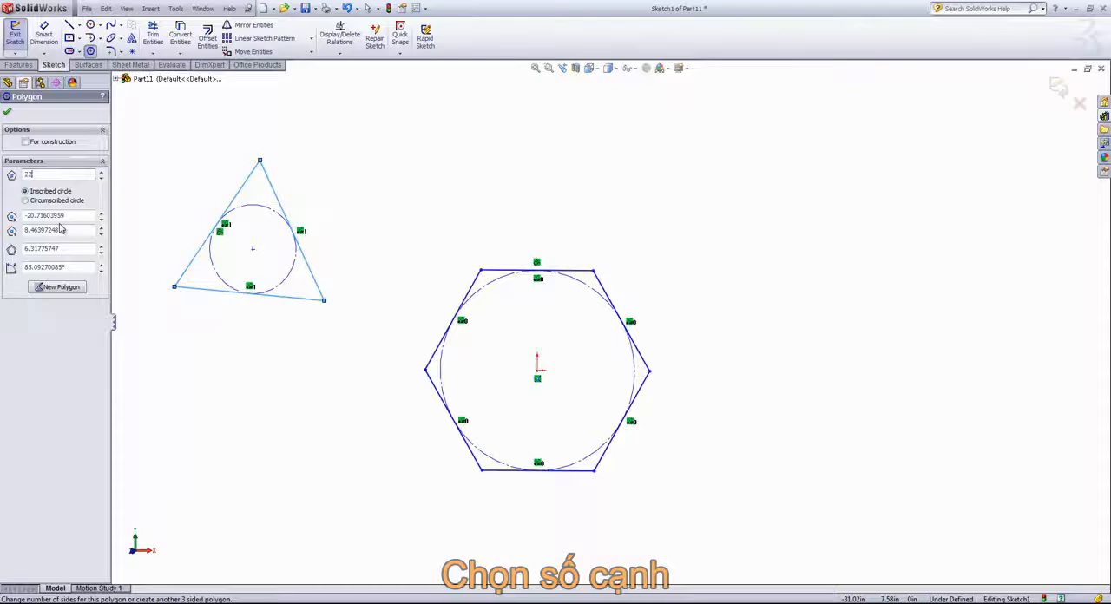
{"action": "type", "text": "0"}
Step: Sketch a 20-sided polygon with an inscribed circle about 19.69 in across to the right of the hexagon, and end the command
{"action": "left_click", "coordinate": [839, 328]}
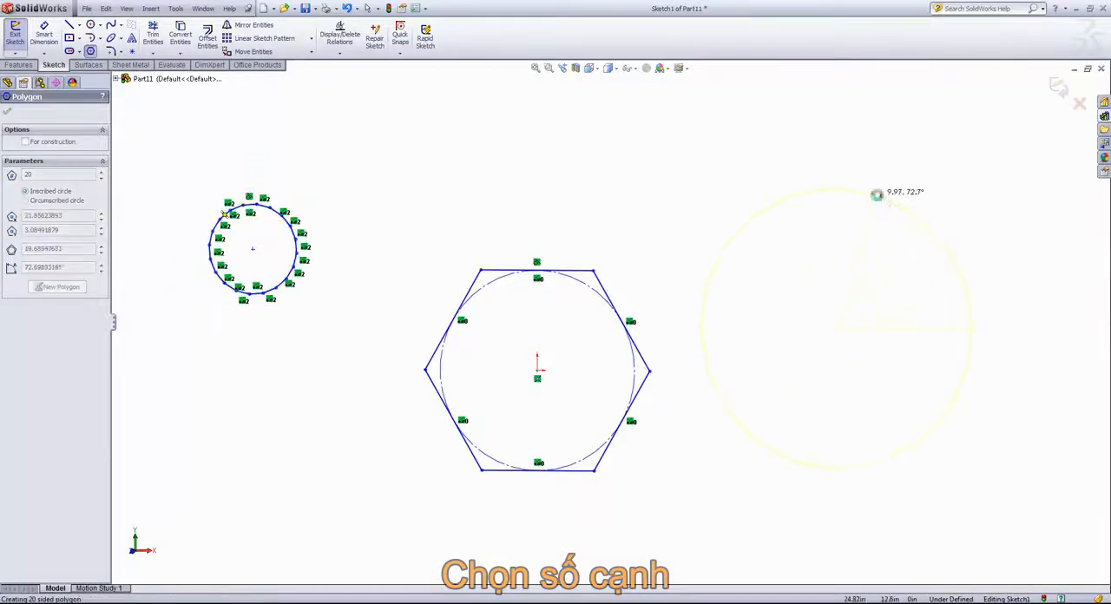
{"action": "left_click", "coordinate": [877, 195]}
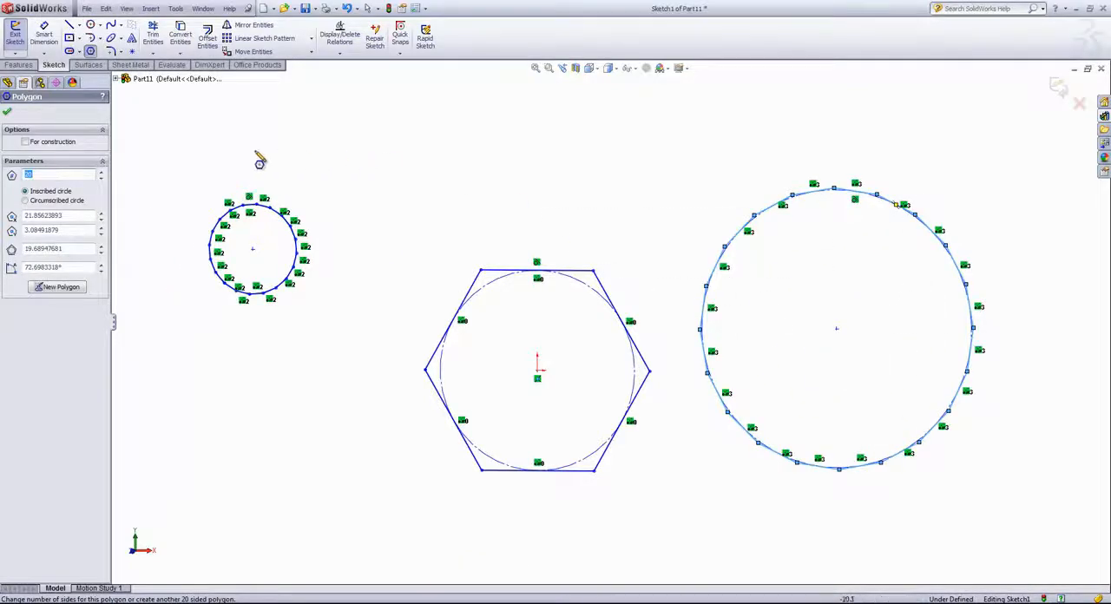
{"action": "left_click", "coordinate": [9, 111]}
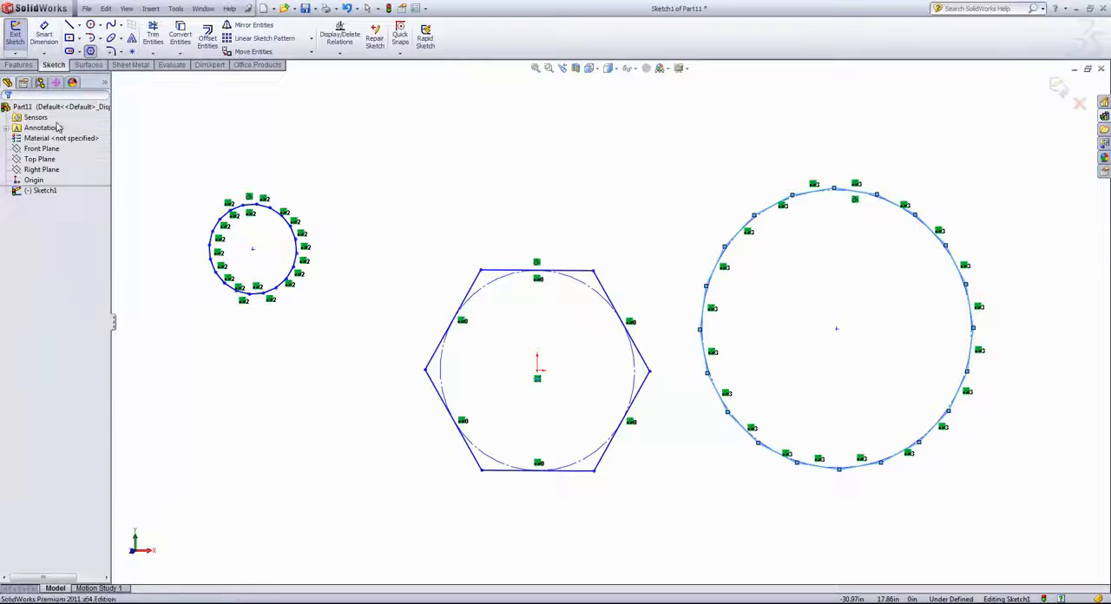
{"action": "right_click", "coordinate": [506, 187]}
{"action": "left_click", "coordinate": [527, 186]}
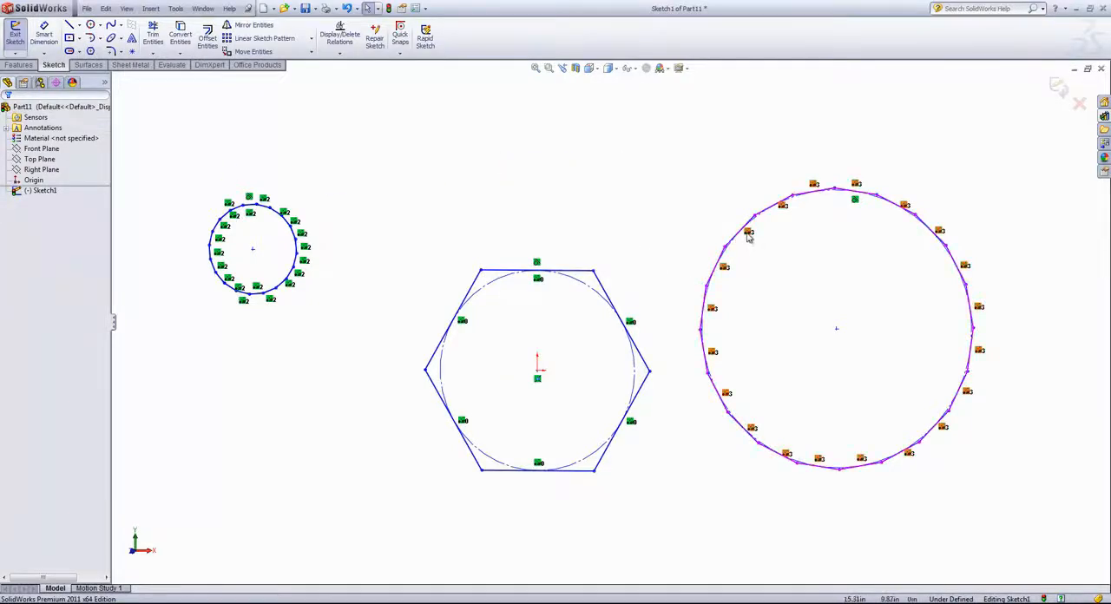
Step: Examine the relations that tie together the sides of the large 20-sided polygon, and close the relations display
{"action": "left_click", "coordinate": [748, 235]}
{"action": "left_click", "coordinate": [748, 233]}
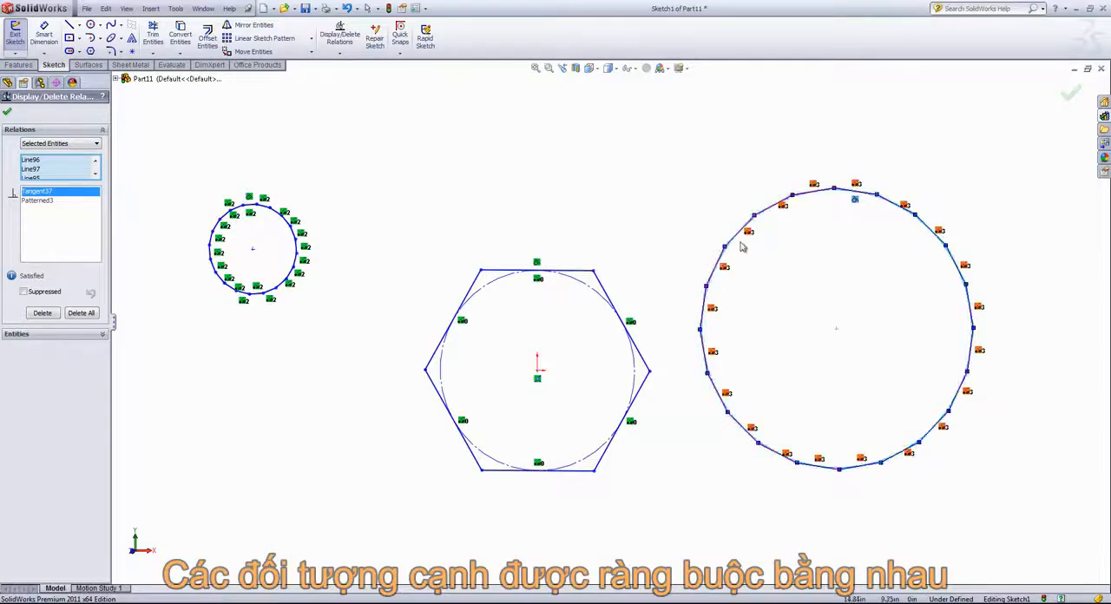
{"action": "left_click", "coordinate": [11, 114]}
Step: Move the large 20-sided polygon up and toward the hexagon by pulling its upper vertices
{"action": "mouse_move", "coordinate": [793, 198]}
{"action": "left_mouse_down"}
{"action": "mouse_move", "coordinate": [791, 261]}
{"action": "mouse_move", "coordinate": [776, 189]}
{"action": "left_mouse_up"}
{"action": "left_click", "coordinate": [148, 49]}
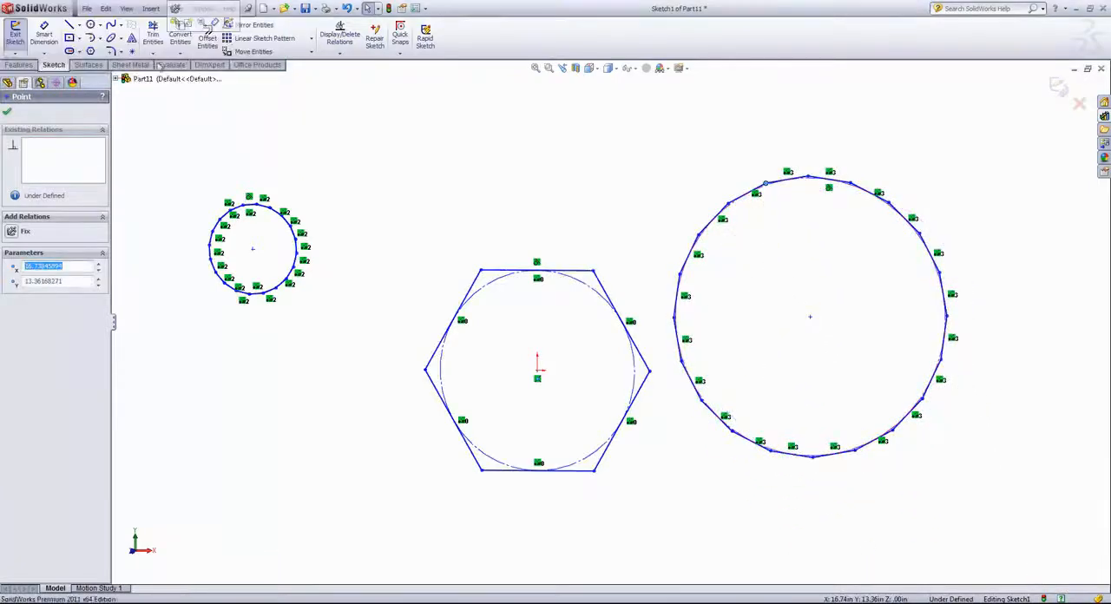
{"action": "left_click_drag", "start_coordinate": [812, 180], "coordinate": [783, 204]}
{"action": "left_click", "coordinate": [141, 52]}
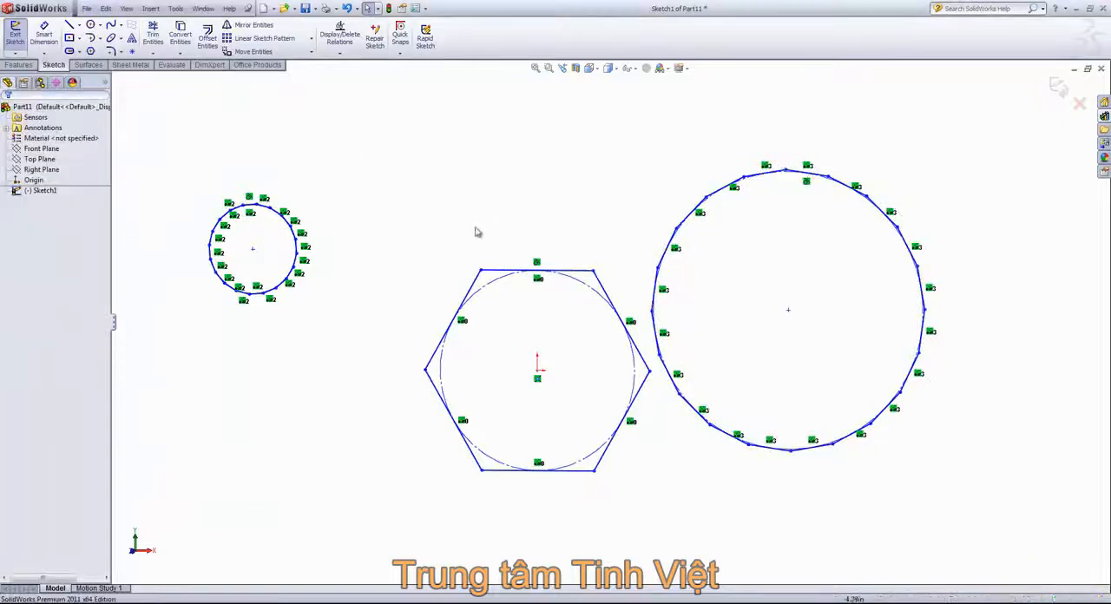
Step: Select all three polygons together with their construction circles
{"action": "key", "text": "f"}
{"action": "mouse_move", "coordinate": [260, 146]}
{"action": "left_mouse_down"}
{"action": "mouse_move", "coordinate": [882, 523]}
{"action": "mouse_move", "coordinate": [915, 528]}
{"action": "mouse_move", "coordinate": [932, 493]}
{"action": "left_mouse_up"}
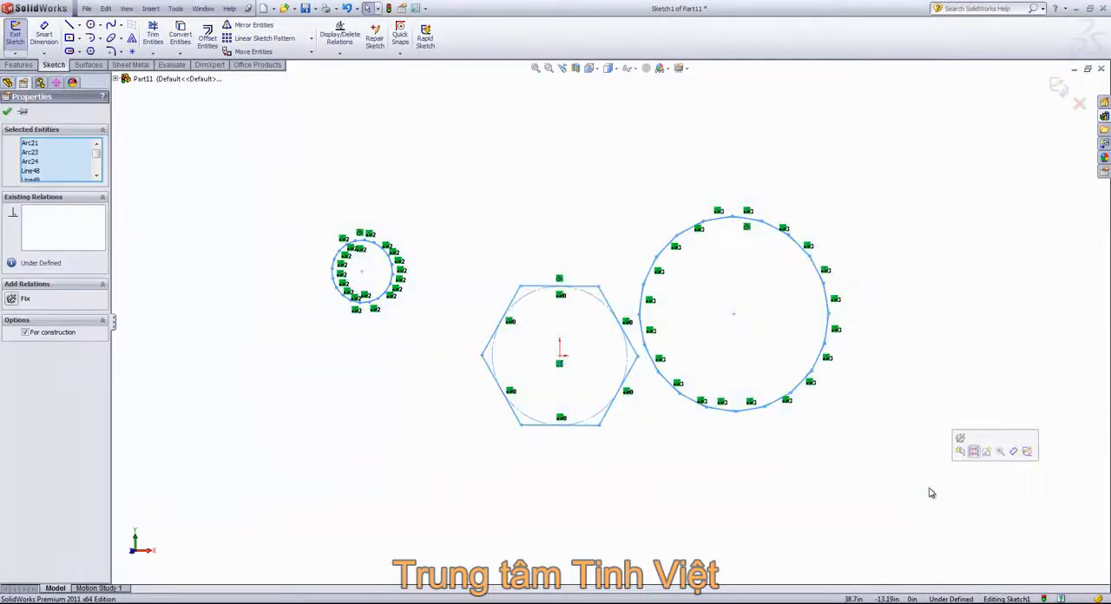